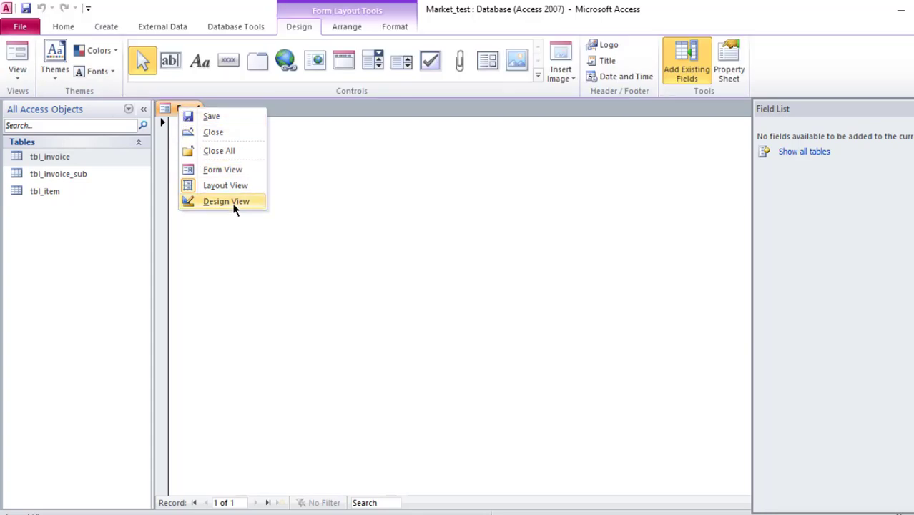
Show the new form in Design View and add ID_invoice, invoice_date and invoice_time from tbl_invoice to the Detail section.
left_click(231, 202)
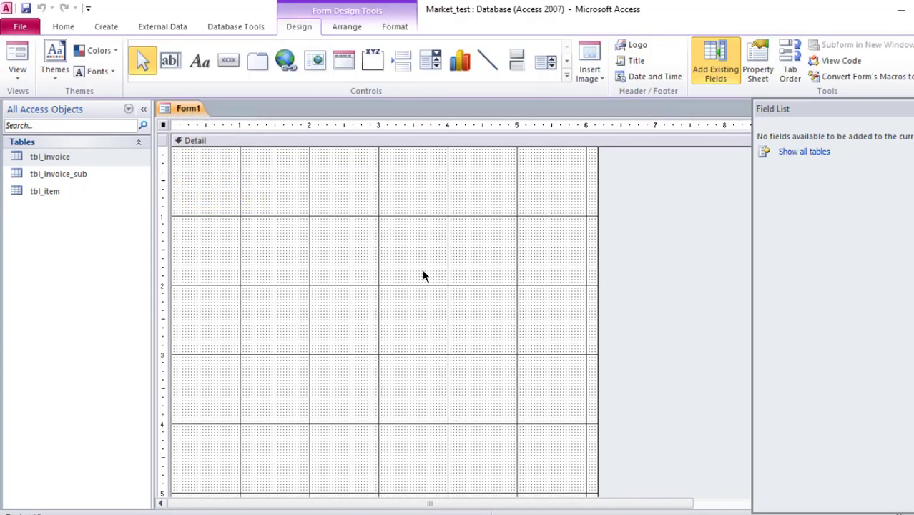
left_click(795, 153)
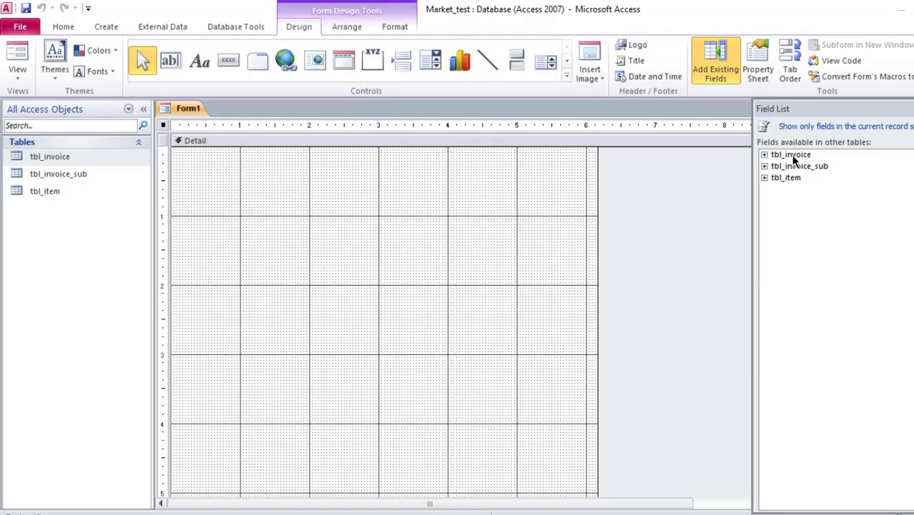
left_click(765, 155)
left_click_drag(795, 168, 523, 174)
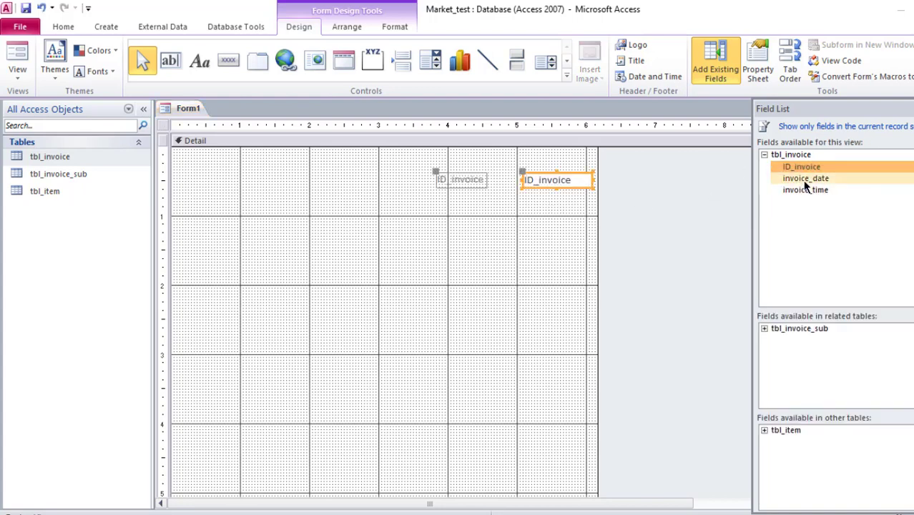
left_click_drag(803, 181, 525, 198)
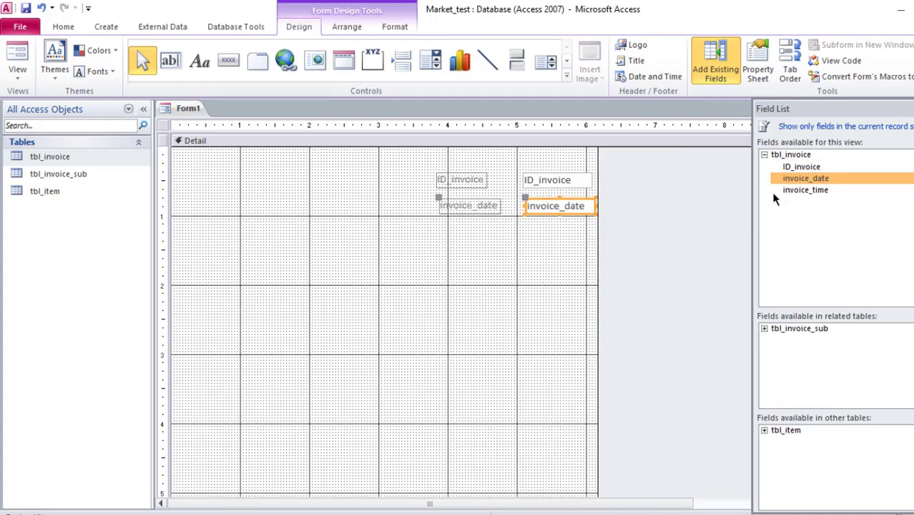
left_click_drag(793, 195, 531, 228)
Move the three invoice fields and their labels together up and to the left in the Detail section.
left_click_drag(545, 169, 453, 236)
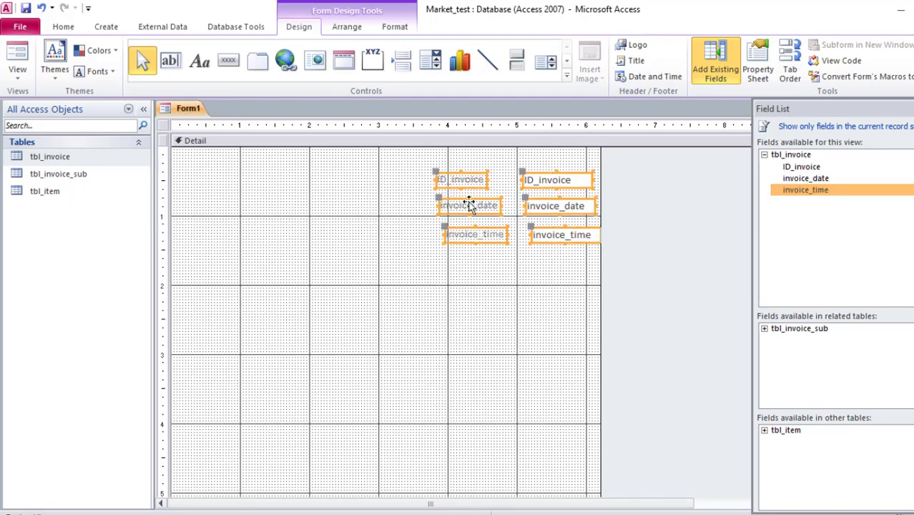
left_click_drag(462, 205, 417, 193)
left_click(410, 286)
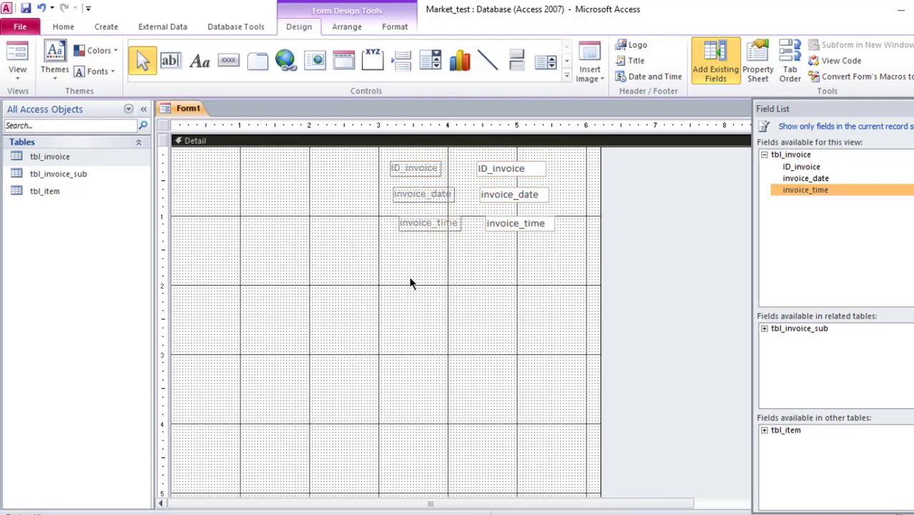
Close the field list and shorten the form's Detail section to about 3.3 on the vertical ruler.
left_click(764, 154)
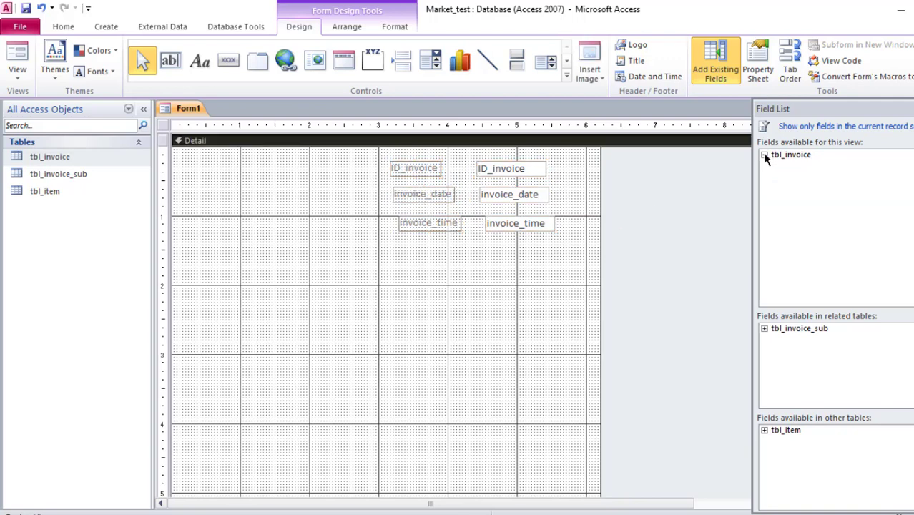
left_click(913, 108)
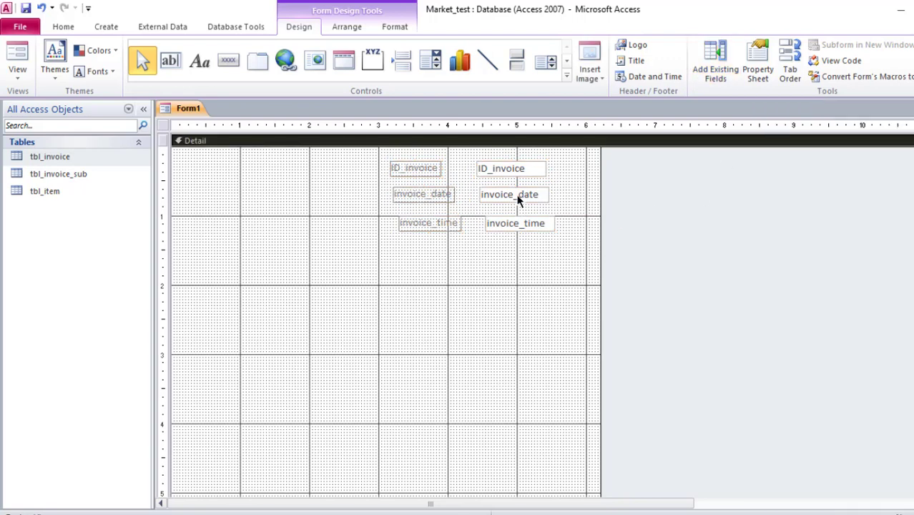
scroll(301, 322, "down", 3)
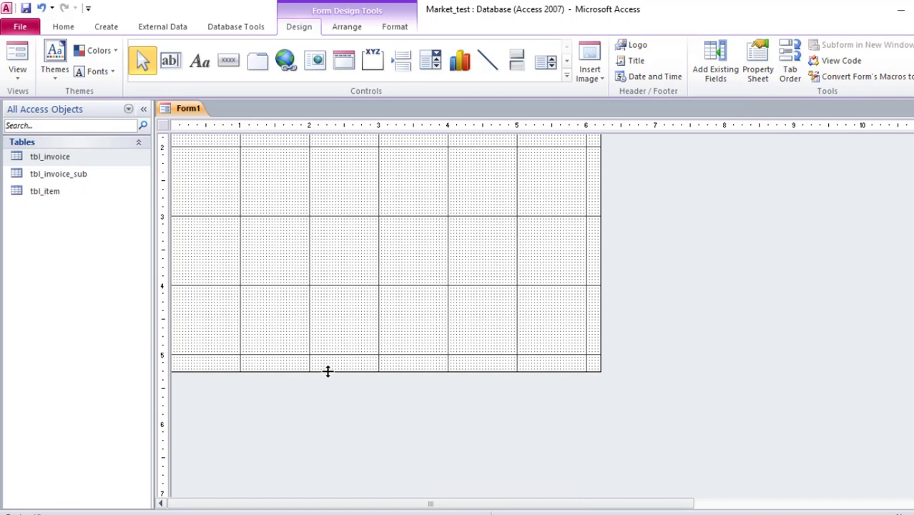
scroll(333, 239, "up", 3)
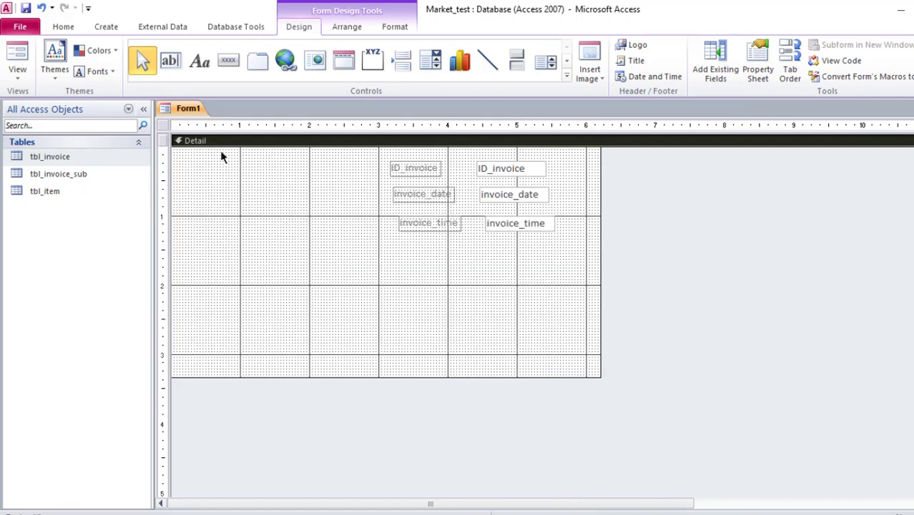
Save the form as frm_invoice and close it.
left_click(25, 8)
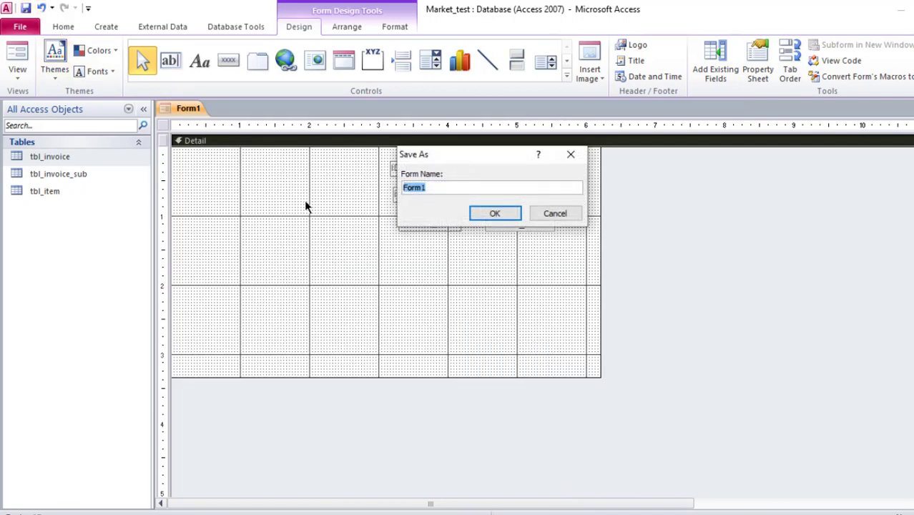
type("frm_invoice")
key("Return")
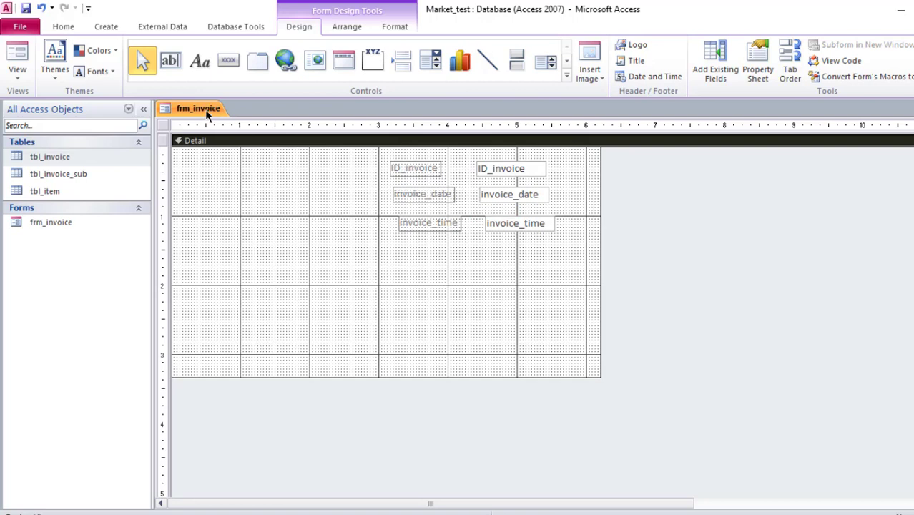
right_click(206, 109)
left_click(247, 153)
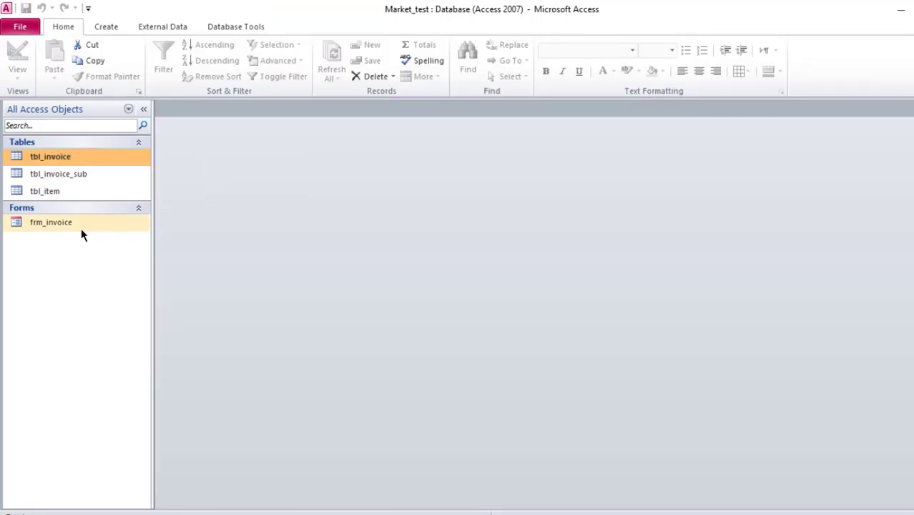
Start a new form with the Form Wizard and include item_name and sold_price from tbl_item.
left_click(108, 29)
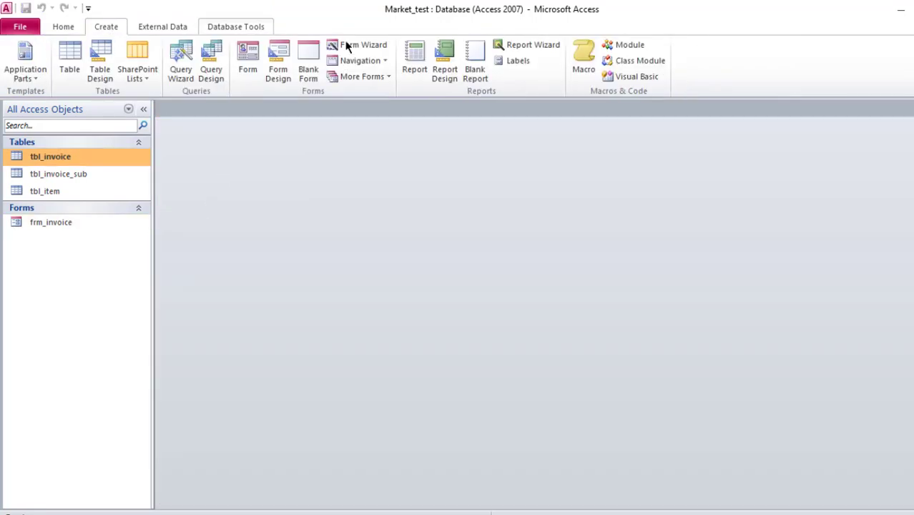
left_click(364, 46)
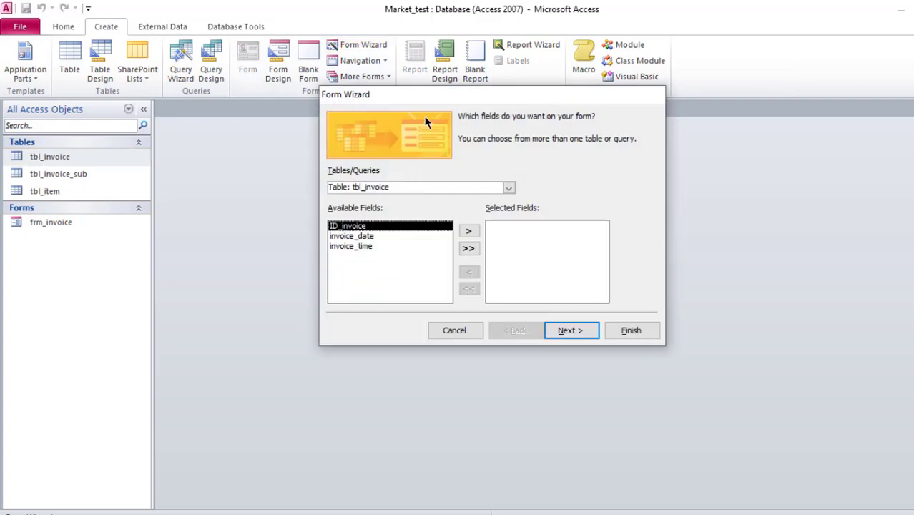
left_click_drag(425, 100, 360, 86)
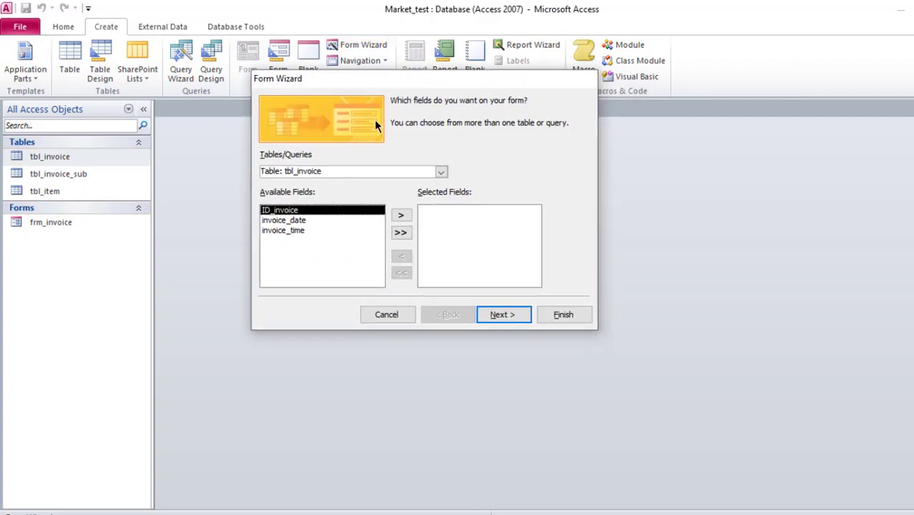
left_click(441, 172)
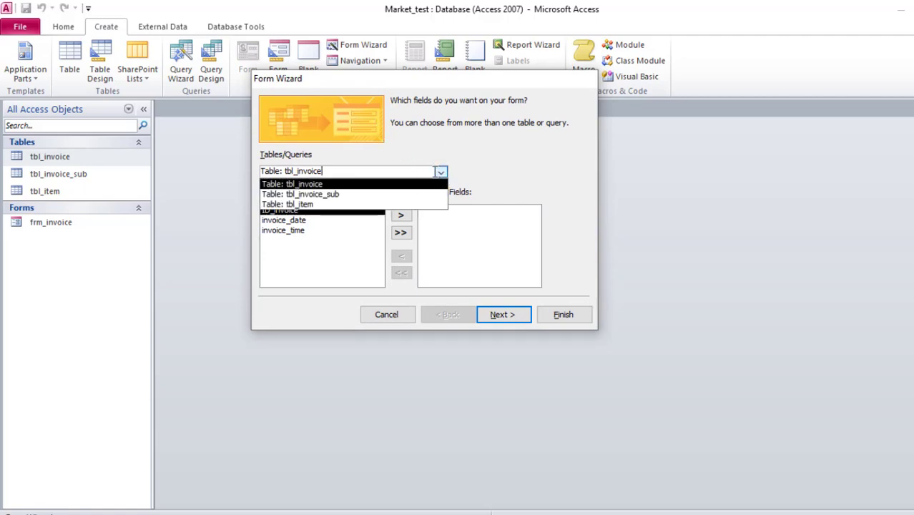
left_click(342, 205)
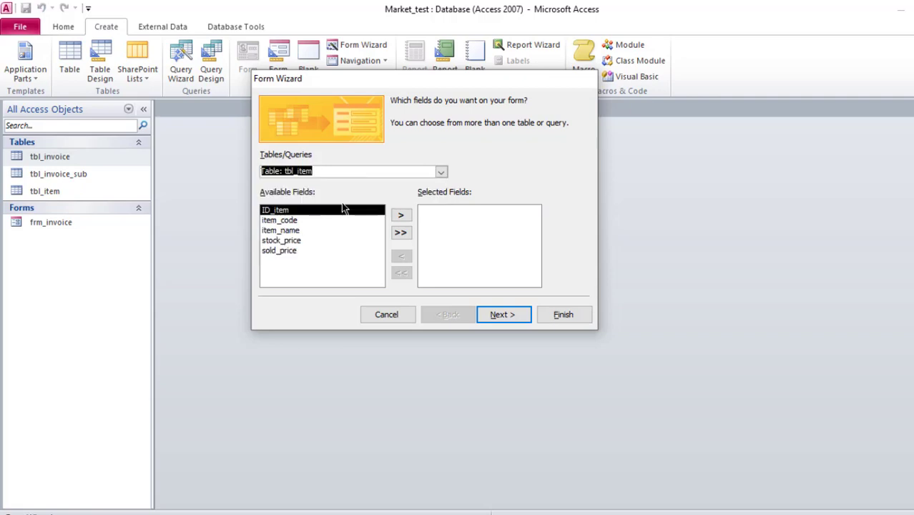
left_click(302, 221)
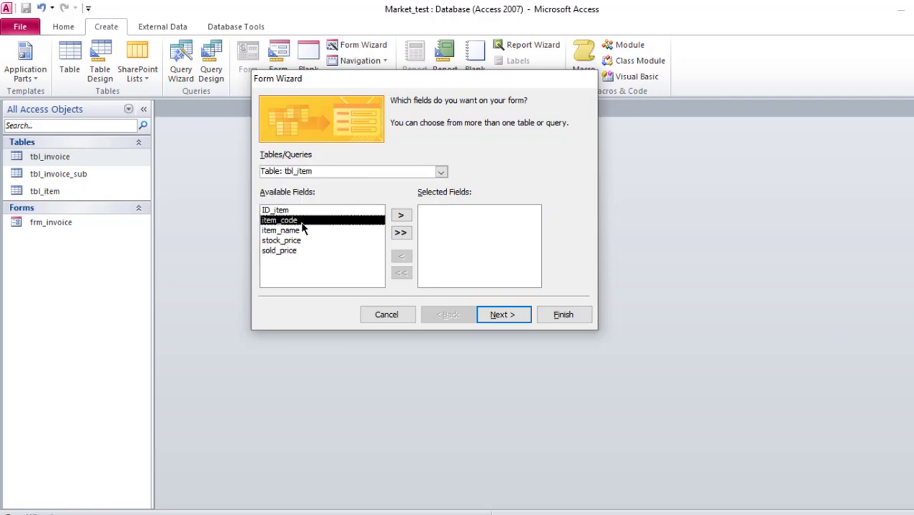
left_click(351, 231)
left_click(402, 216)
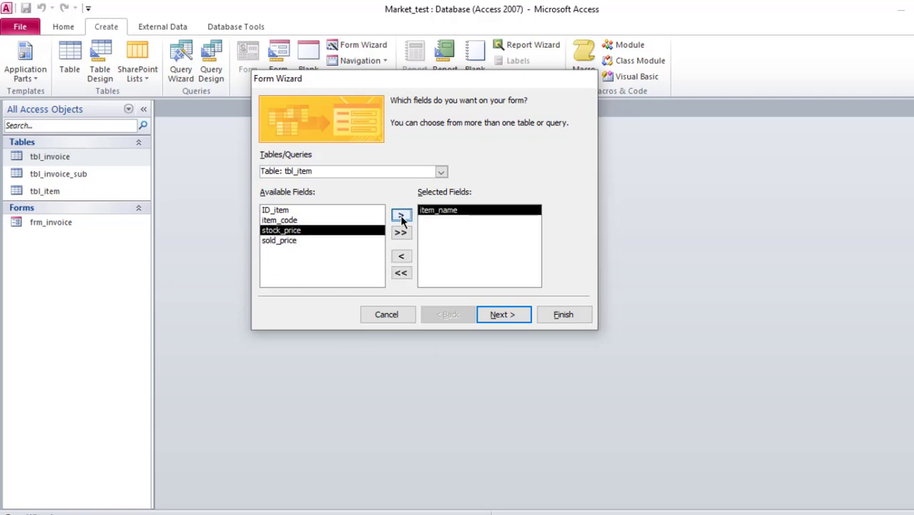
left_click(304, 241)
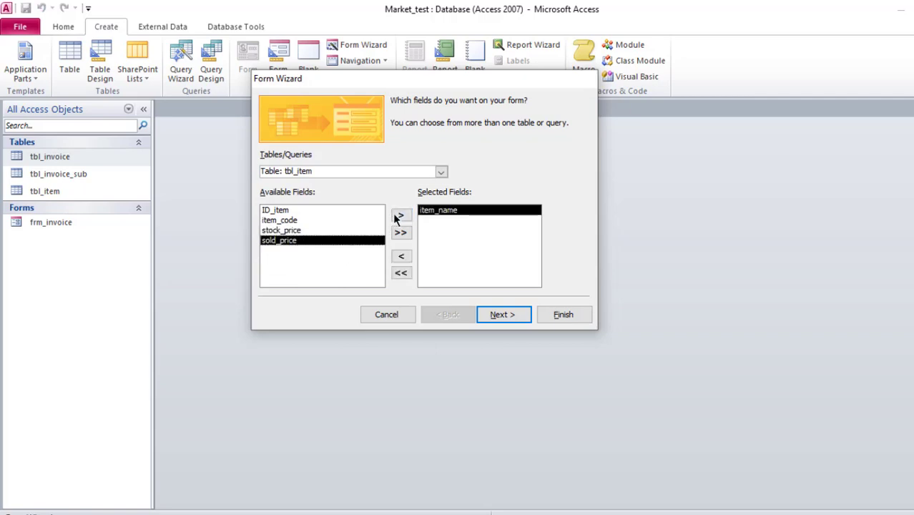
left_click(401, 216)
Add the item_code and qunatity fields from tbl_invoice_sub to the wizard's selected fields.
left_click(438, 172)
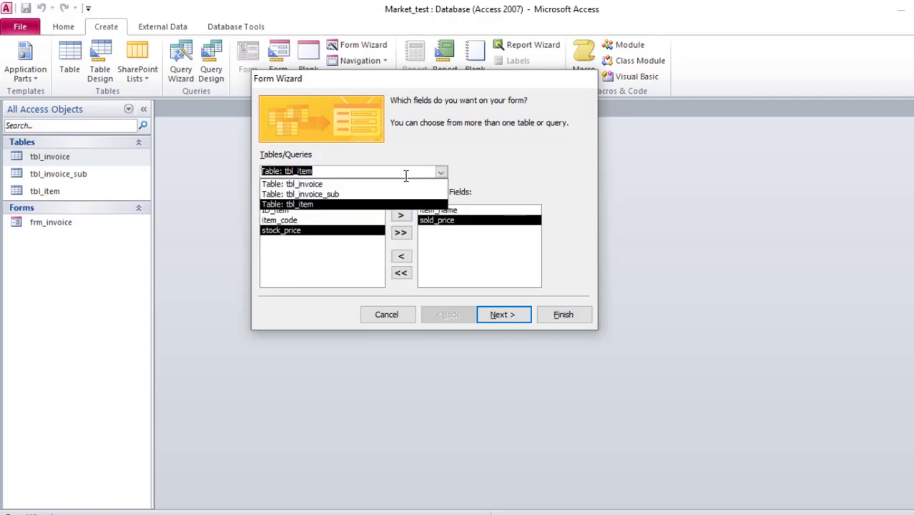
left_click(359, 194)
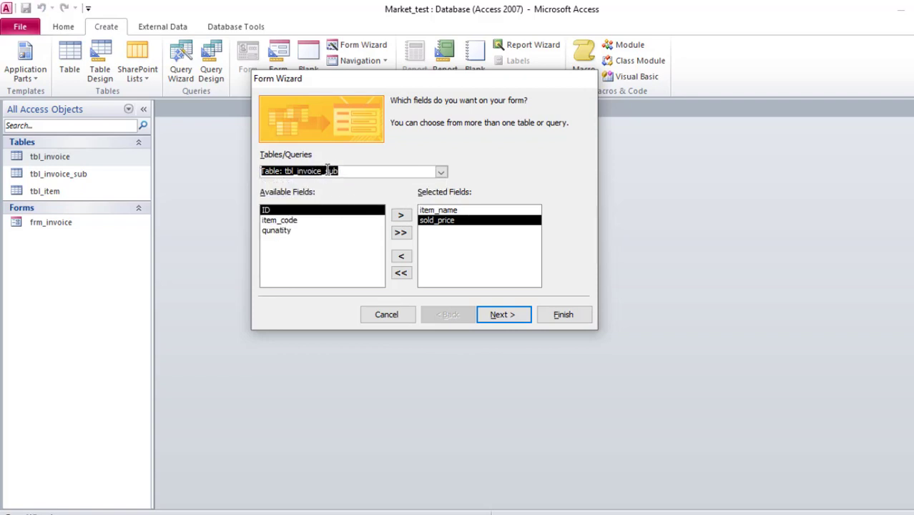
left_click(300, 220)
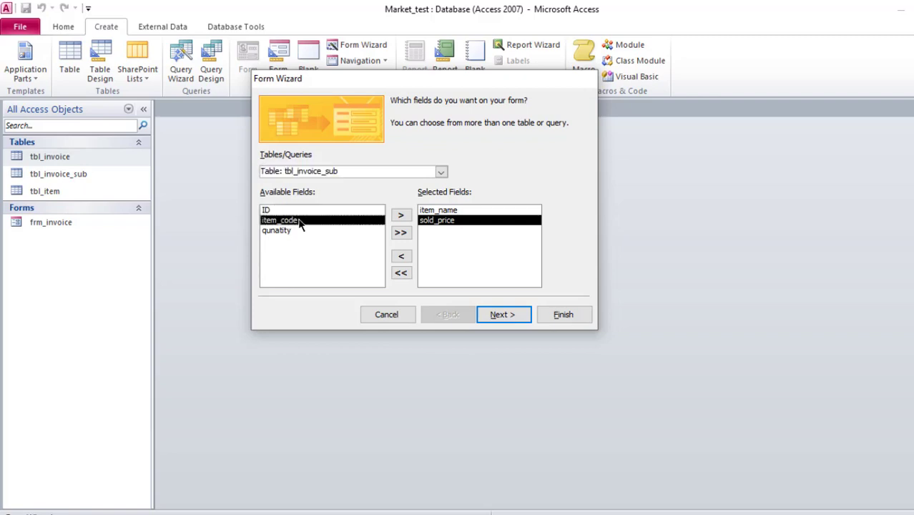
left_click(401, 216)
left_click(401, 215)
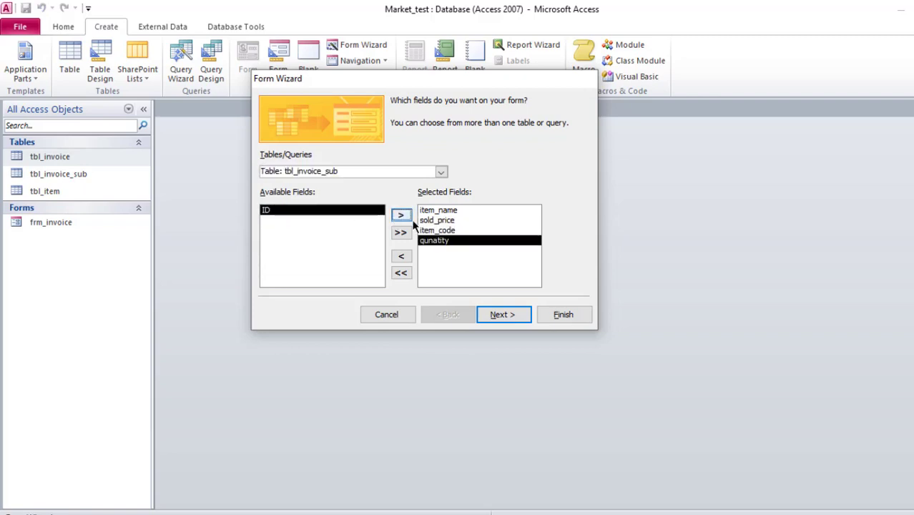
left_click(441, 212)
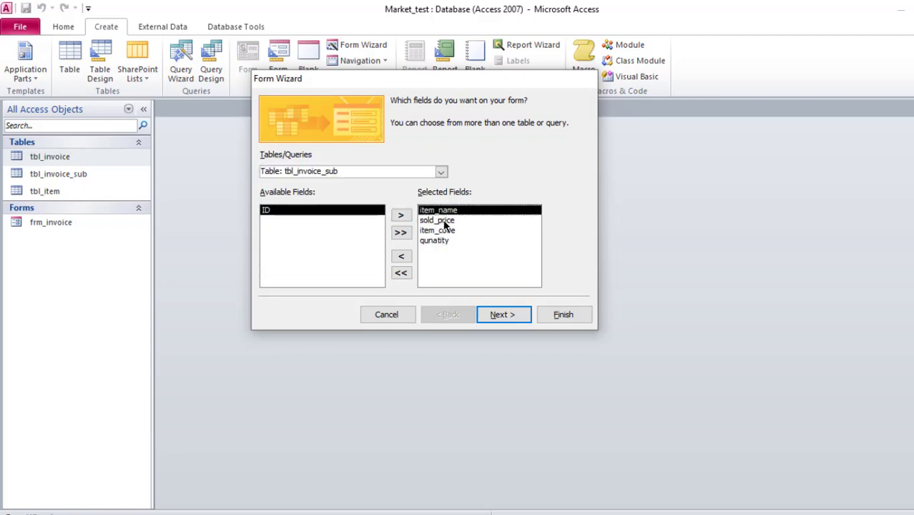
left_click(444, 220)
left_click(445, 230)
left_click(438, 241)
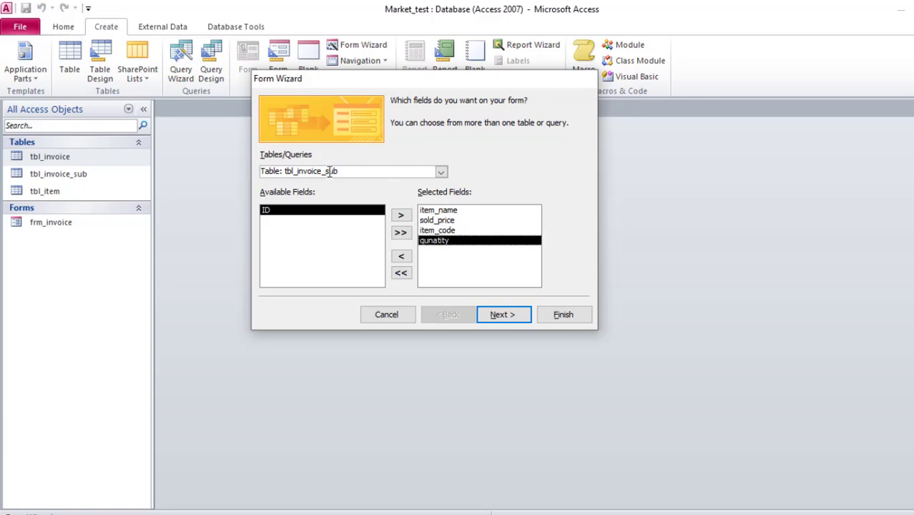
left_click(442, 173)
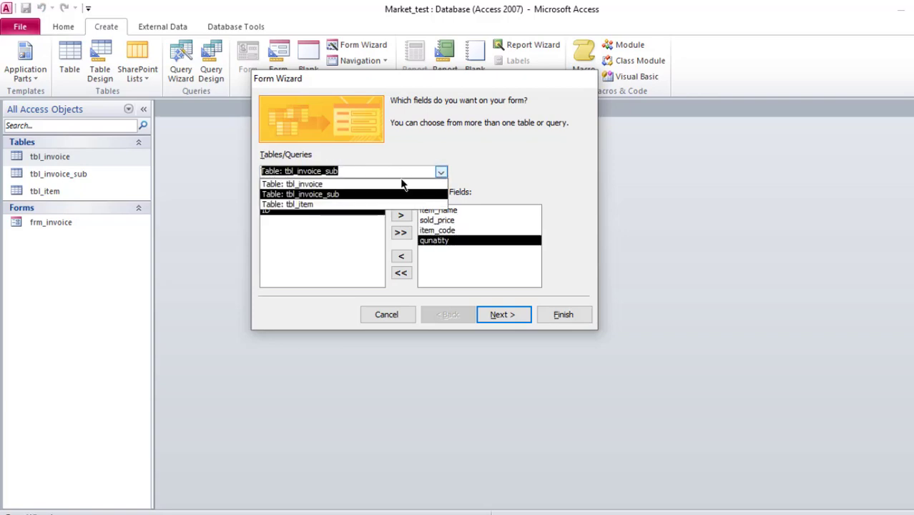
left_click(355, 194)
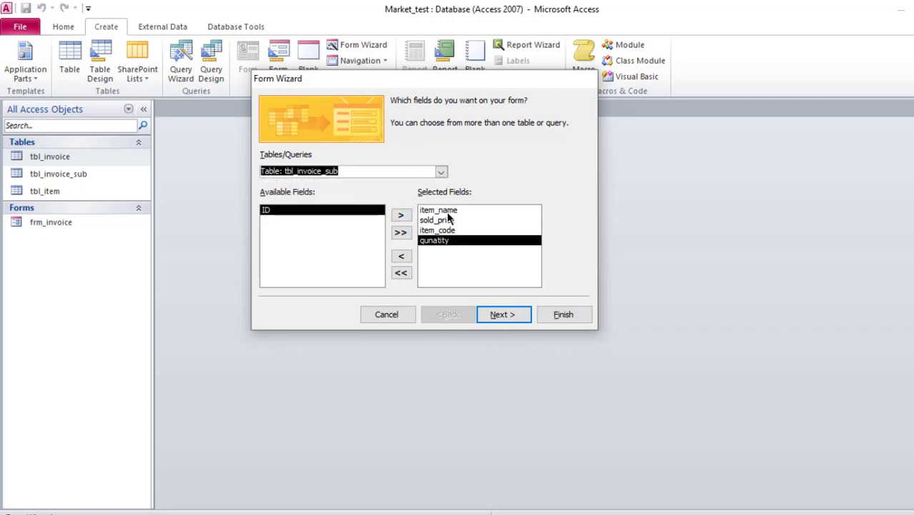
Set the wizard to view the data by tbl_invoice_sub as a single form and use the Tabular layout.
left_click(507, 316)
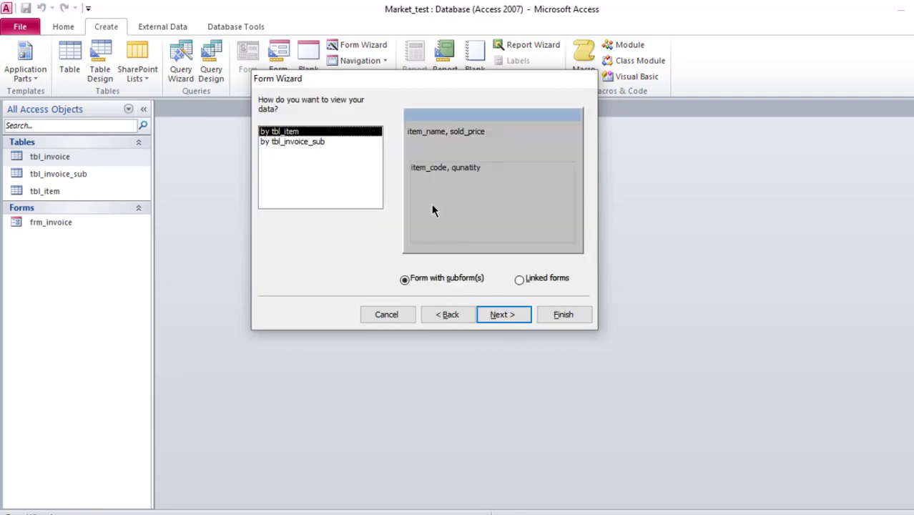
left_click(314, 142)
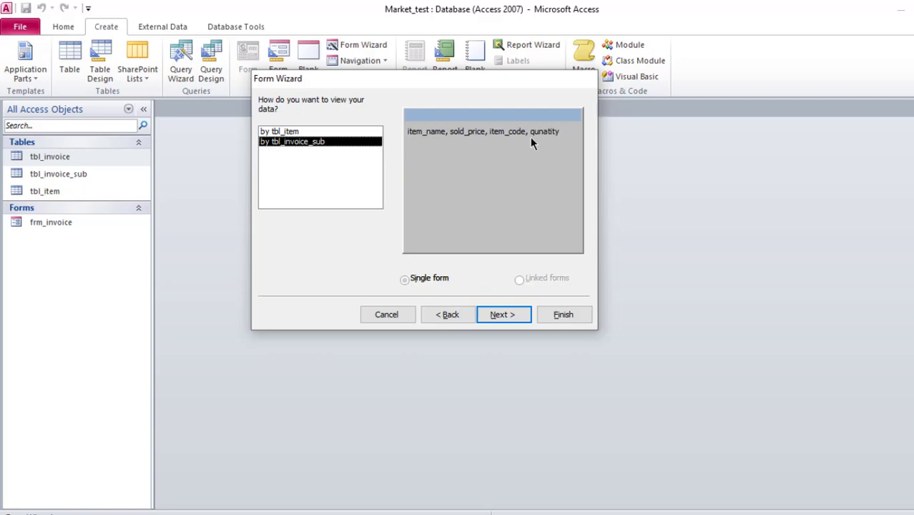
left_click(315, 133)
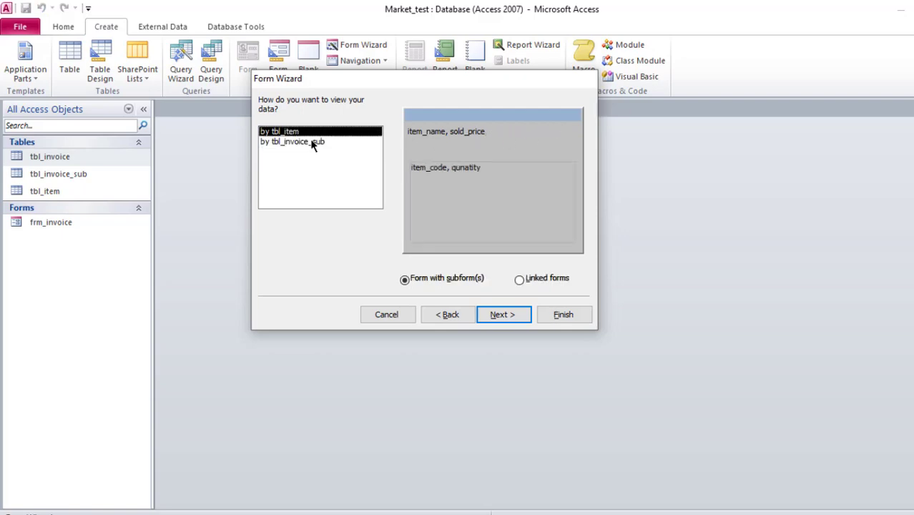
left_click(313, 142)
left_click(499, 313)
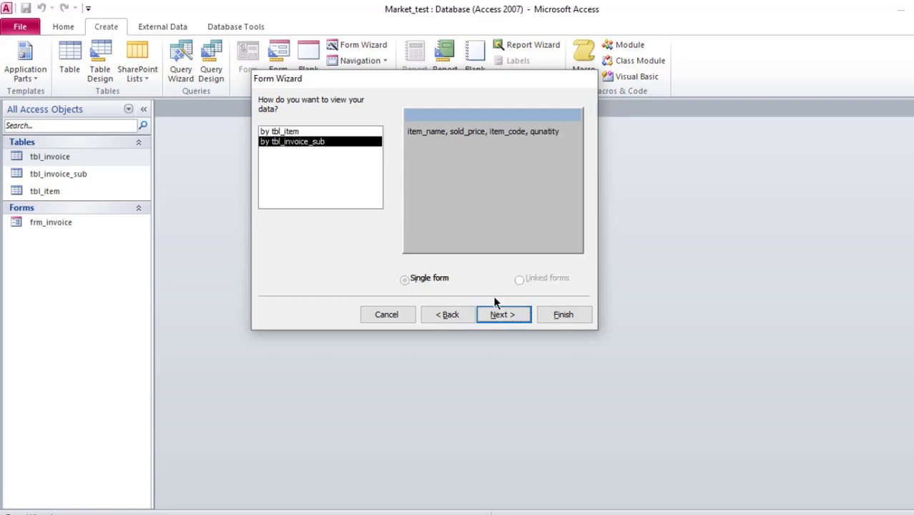
left_click(462, 160)
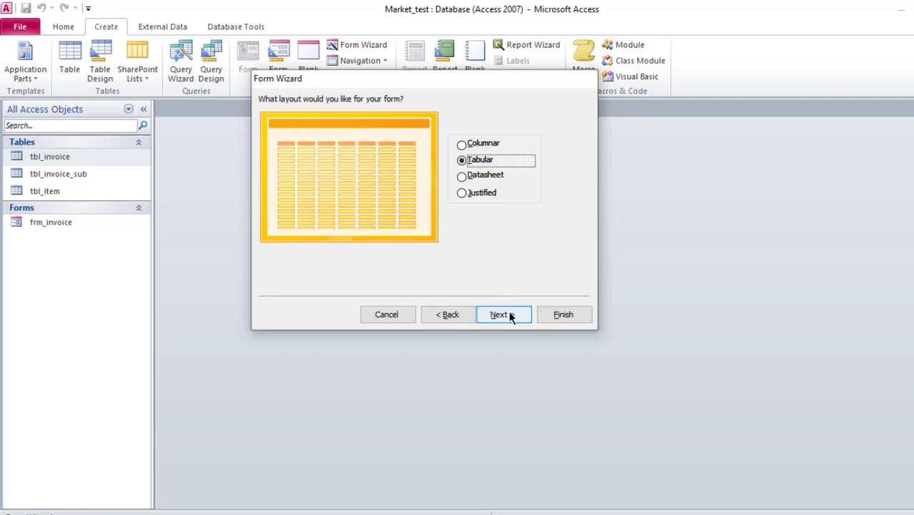
left_click(511, 318)
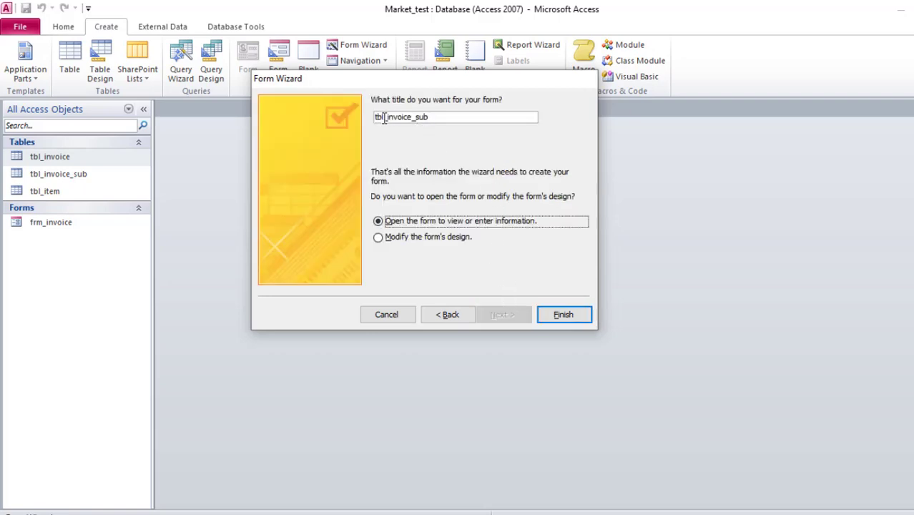
Title the new form frm_invoice_sub, finish the wizard, and close the form it opens.
left_click_drag(385, 118, 360, 118)
type("frm")
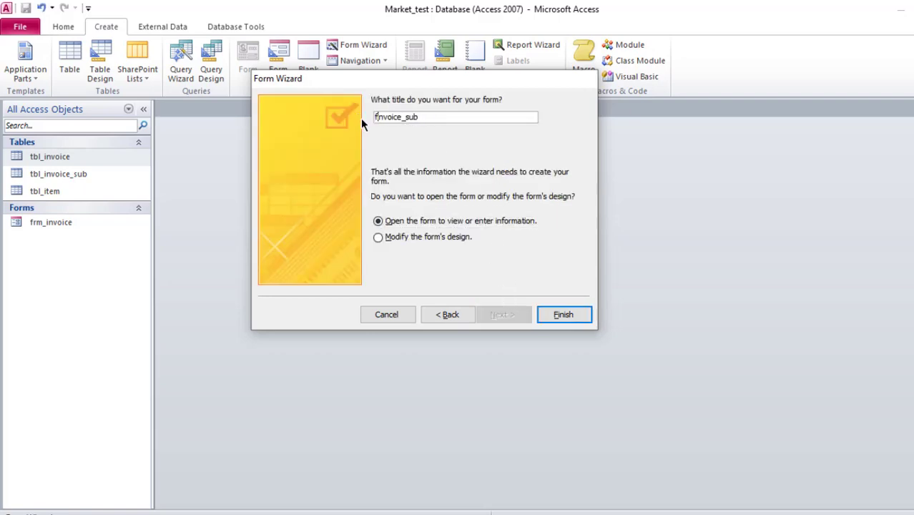
type("_")
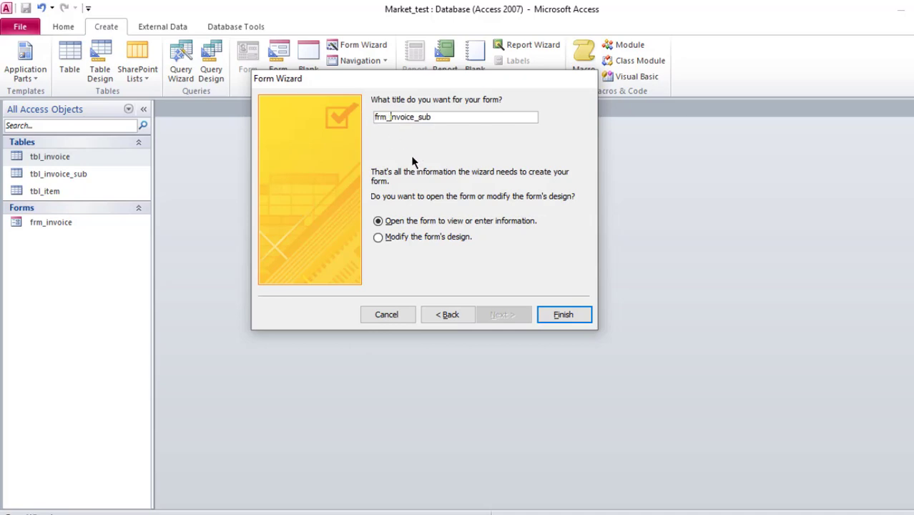
left_click(575, 315)
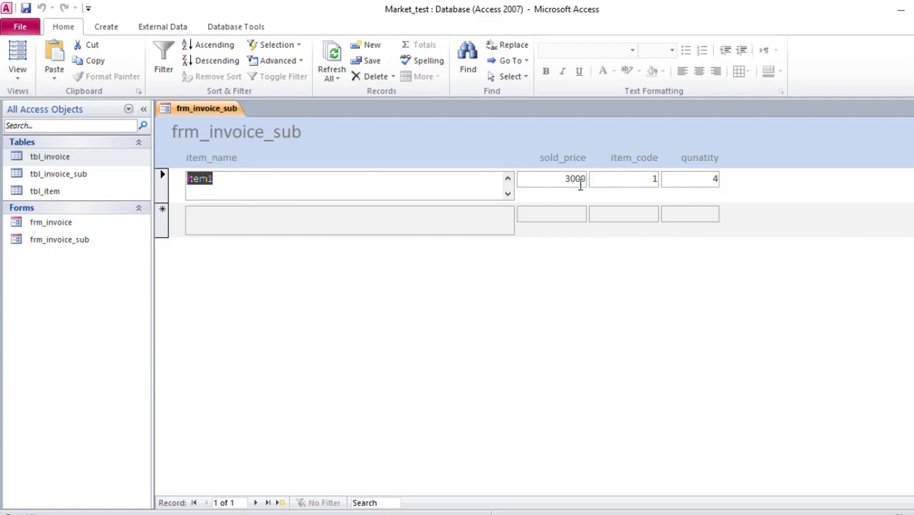
right_click(214, 110)
left_click(241, 147)
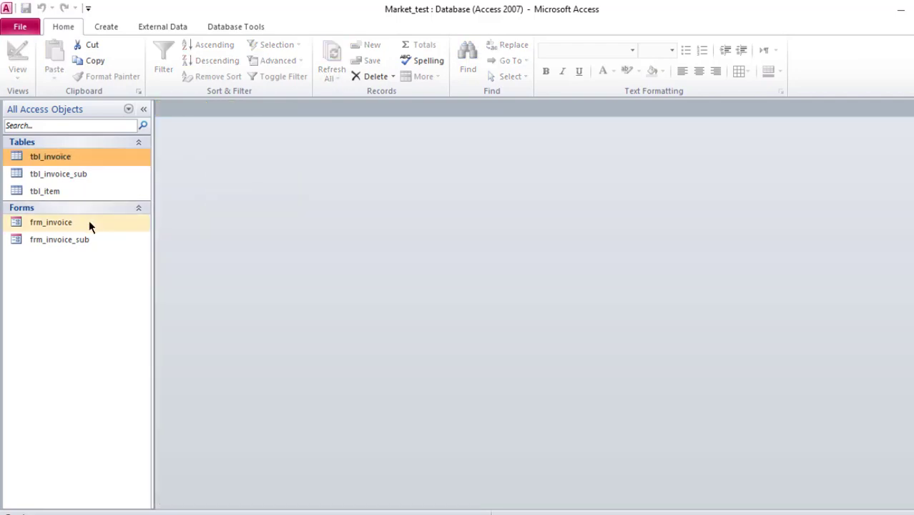
Open frm_invoice_sub in Design View and delete the item_name text box from the Detail section.
left_click(78, 235)
right_click(78, 236)
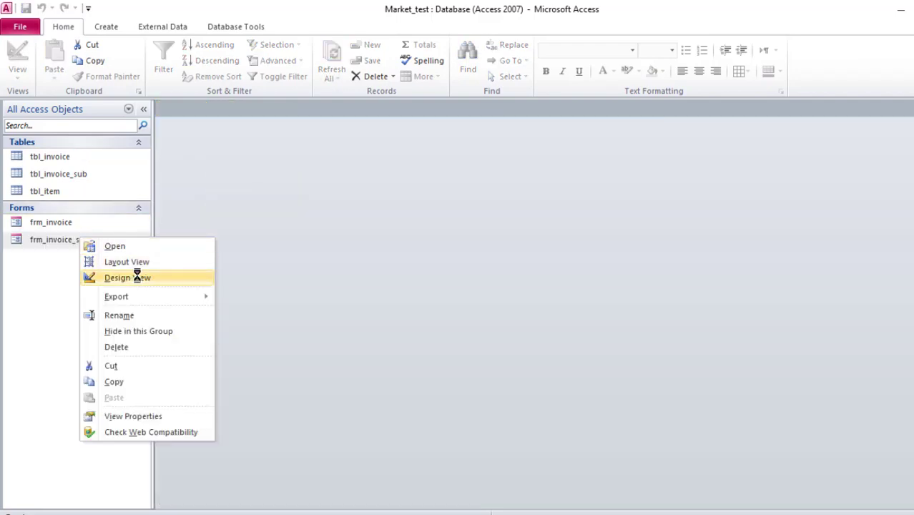
left_click(136, 277)
left_click(259, 235)
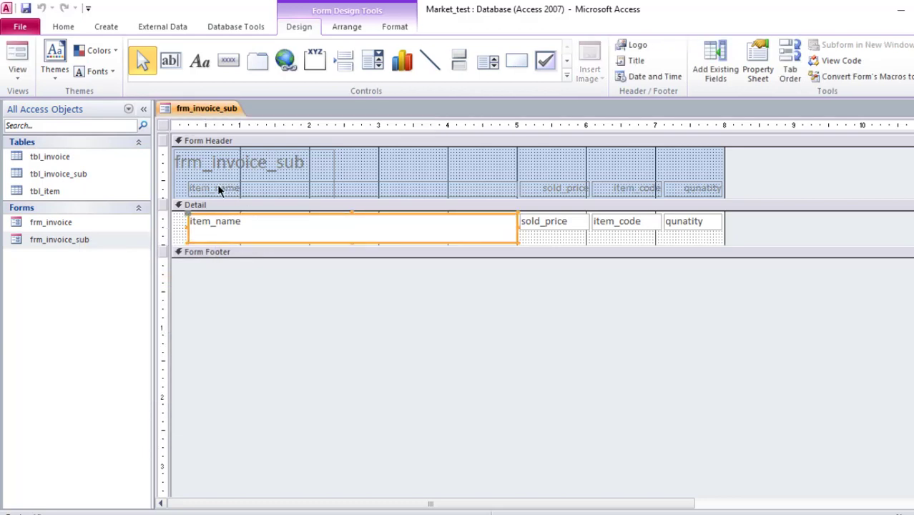
left_click_drag(354, 241, 355, 229)
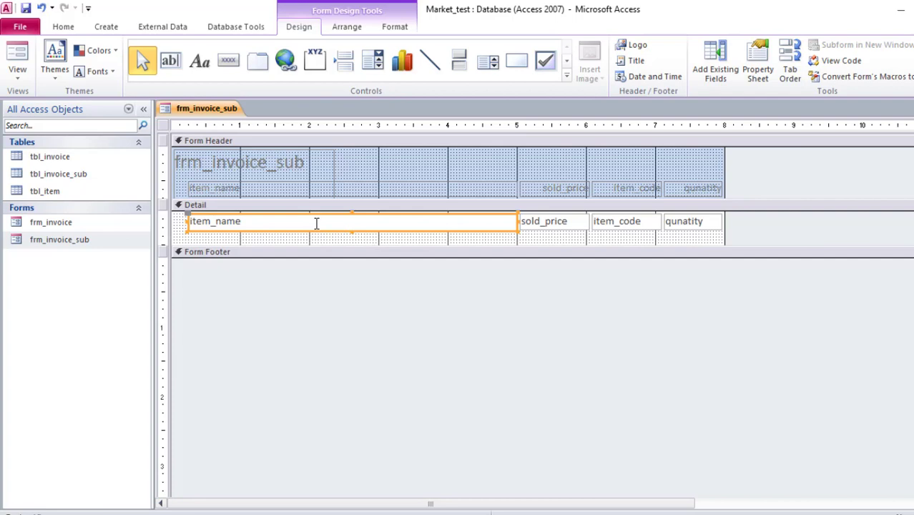
key("Delete")
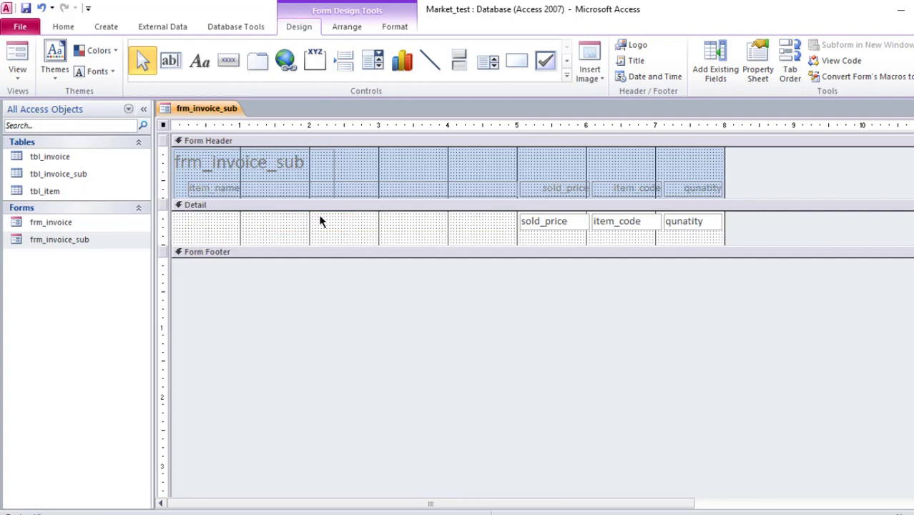
Draw a combo box about 4.6 inches wide under the item_name header in the Detail section, skipping its wizard and deleting its attached label.
left_click(371, 63)
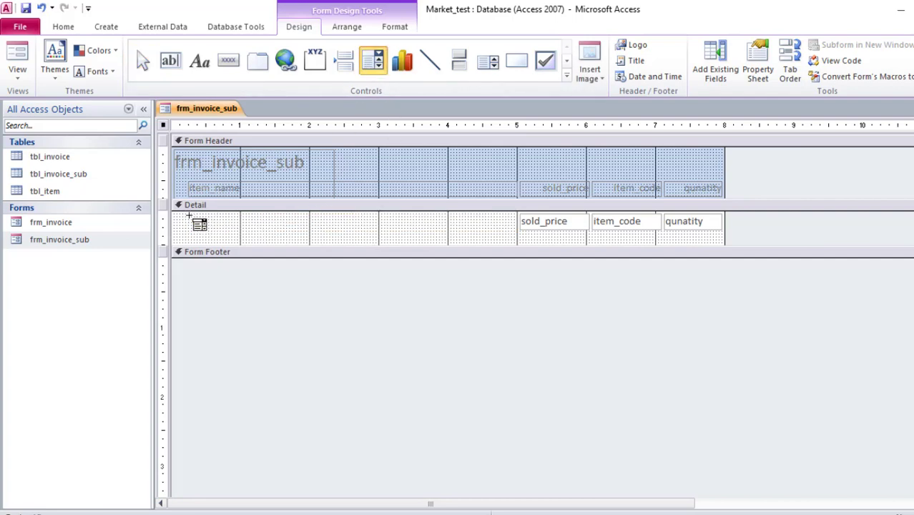
left_click_drag(188, 217, 509, 242)
left_click(455, 319)
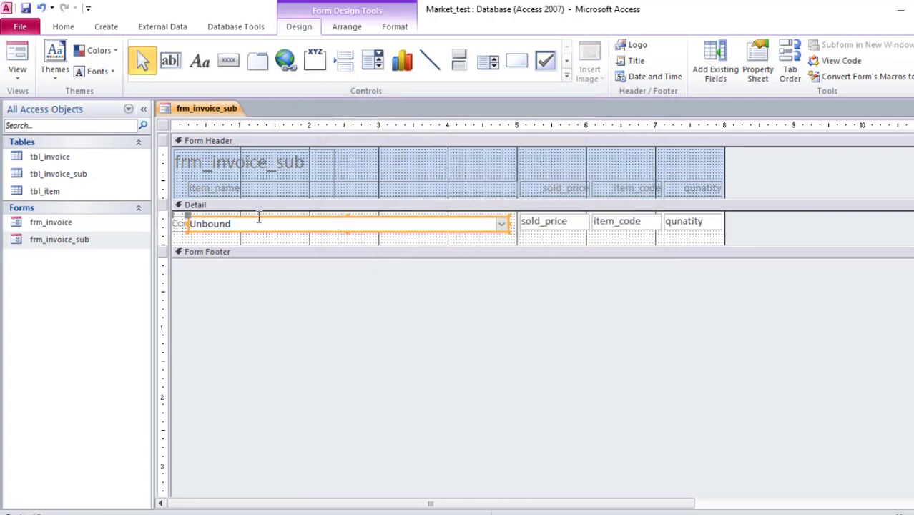
left_click(178, 226)
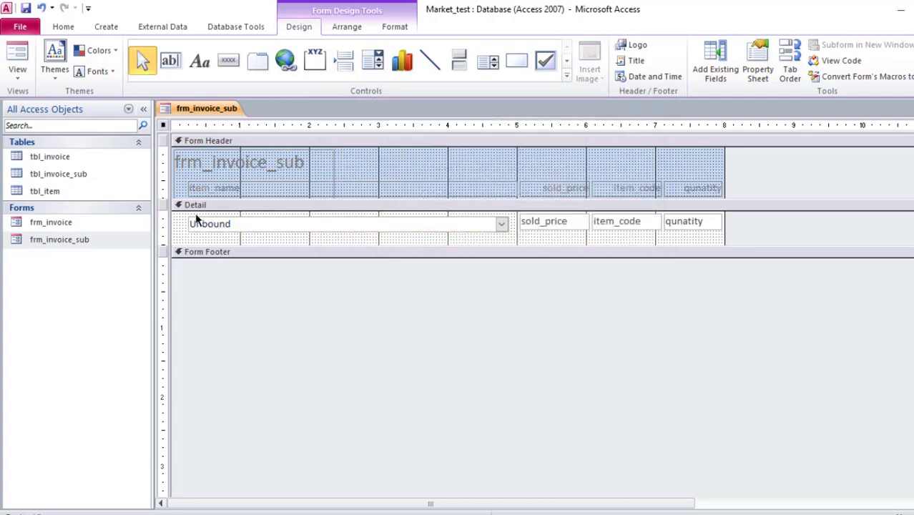
Start building a query for the combo box's Row Source and add tbl_item to it.
left_click(325, 224)
left_click(757, 70)
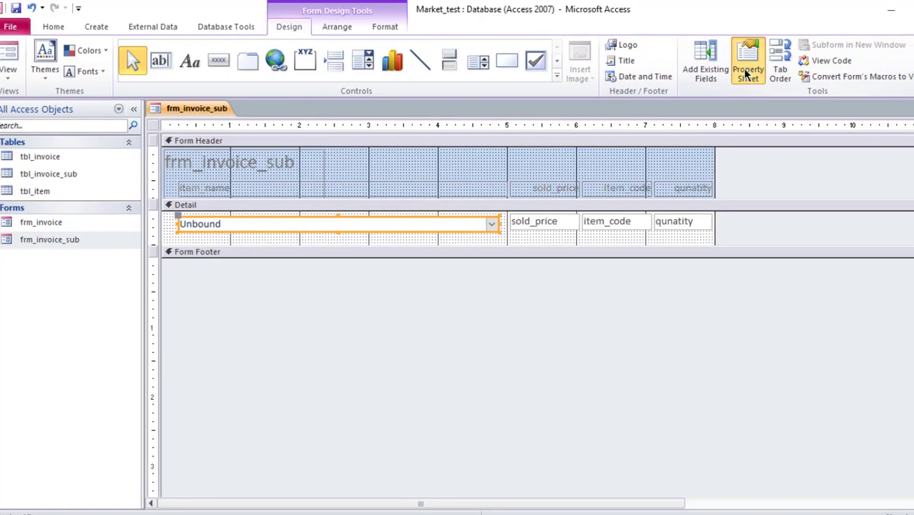
left_click(730, 158)
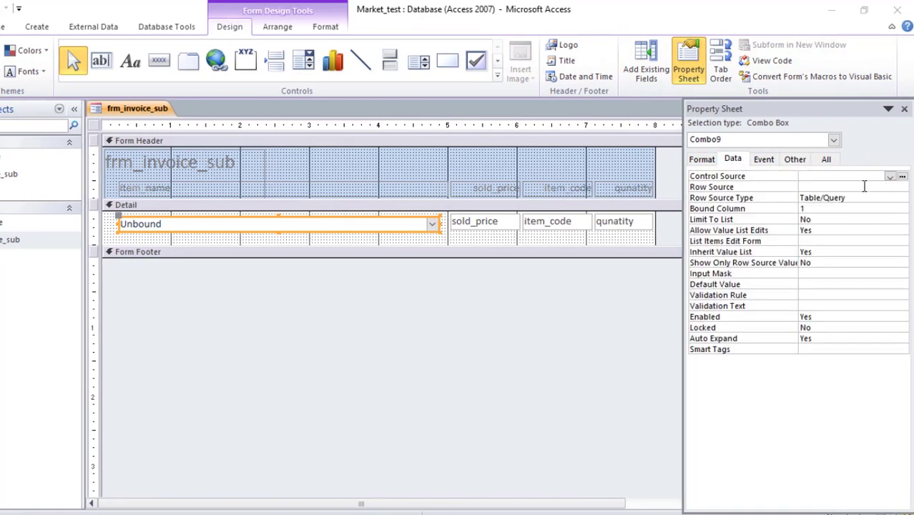
left_click(864, 187)
left_click(902, 186)
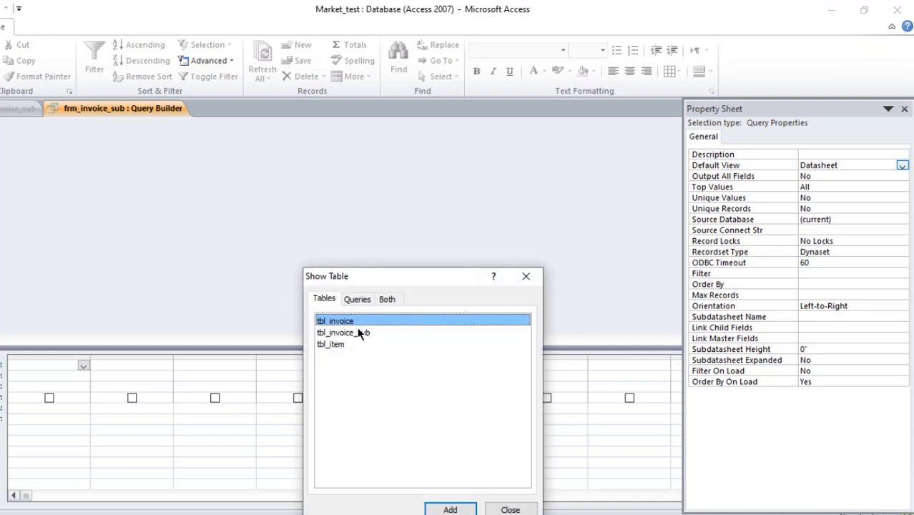
double_click(342, 348)
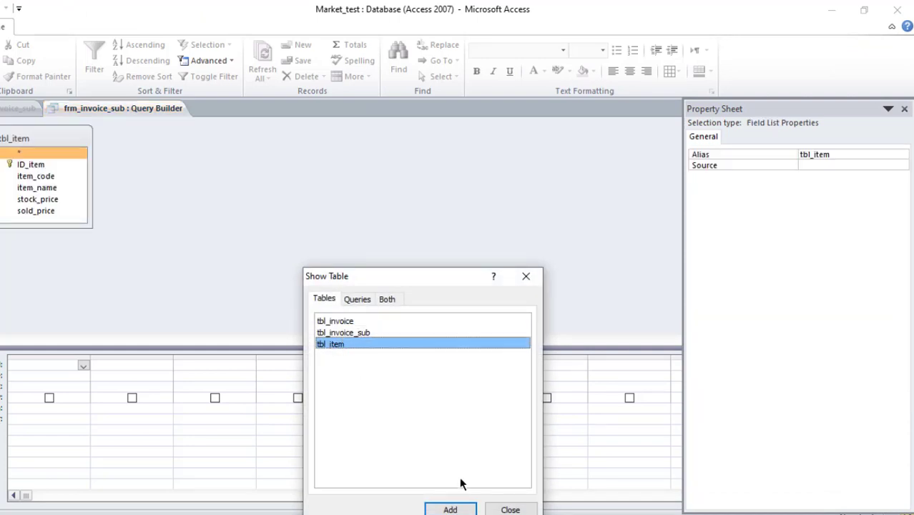
left_click(509, 509)
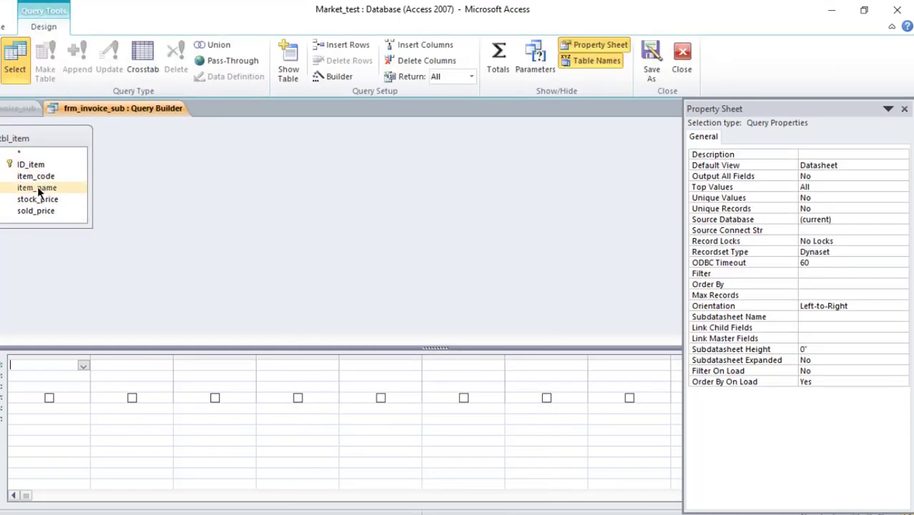
Add ID_item and item_name to the query, then close it and save it as the combo box's Row Source.
left_click(37, 165)
double_click(36, 165)
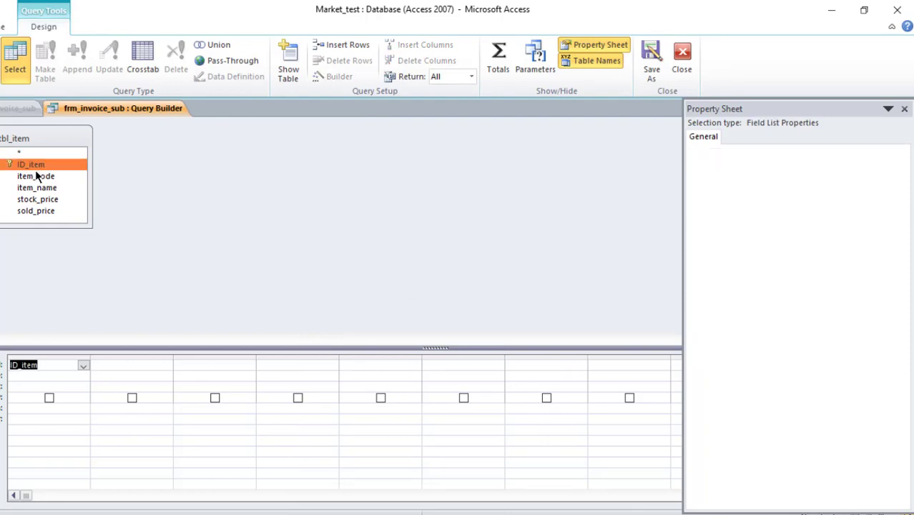
left_click(38, 188)
double_click(38, 188)
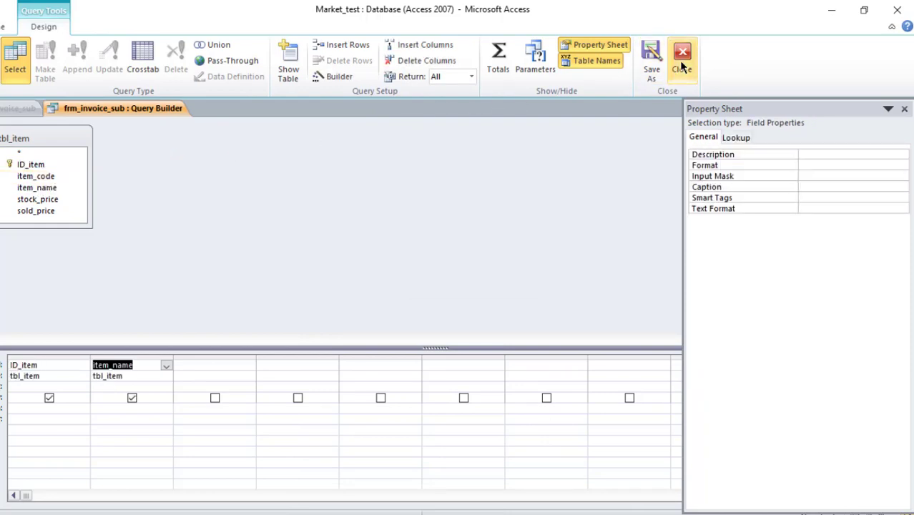
left_click(682, 57)
left_click(386, 319)
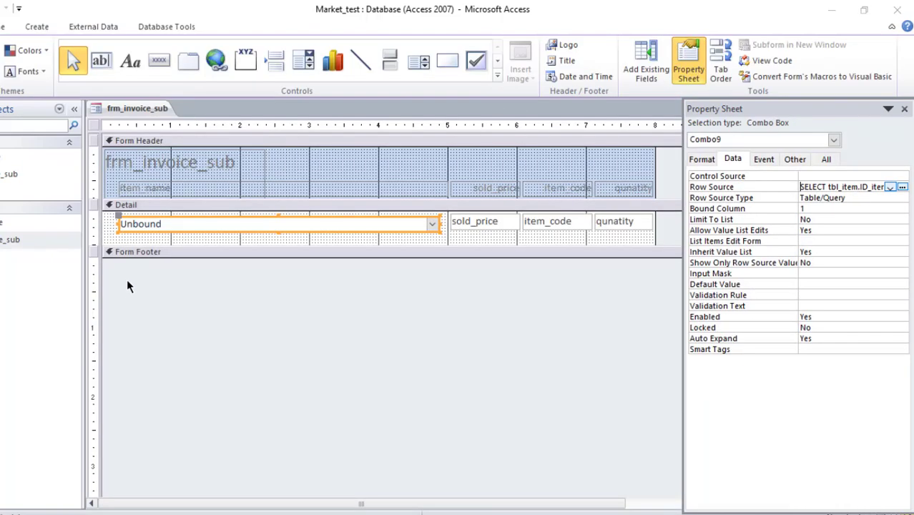
Reopen the combo box's Row Source query, view its records in Datasheet View, and close it again.
left_click(154, 194)
left_click(214, 220)
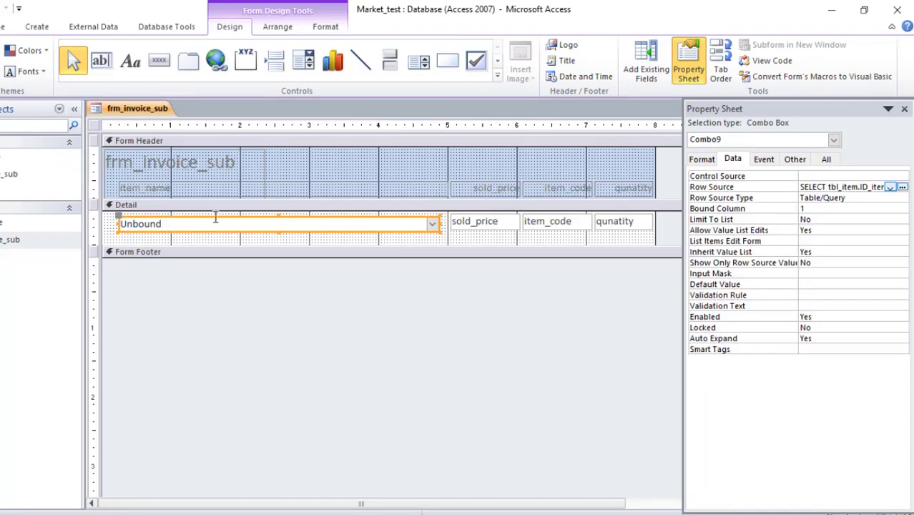
left_click(705, 160)
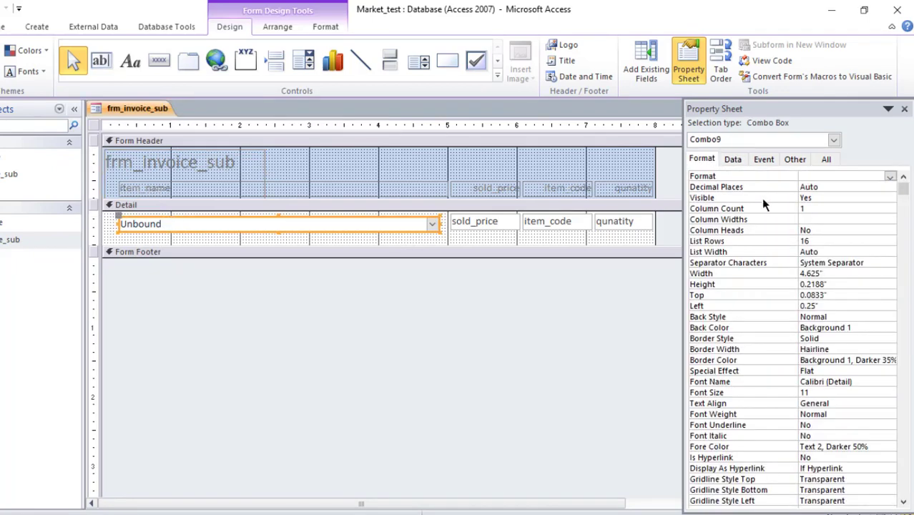
left_click(733, 160)
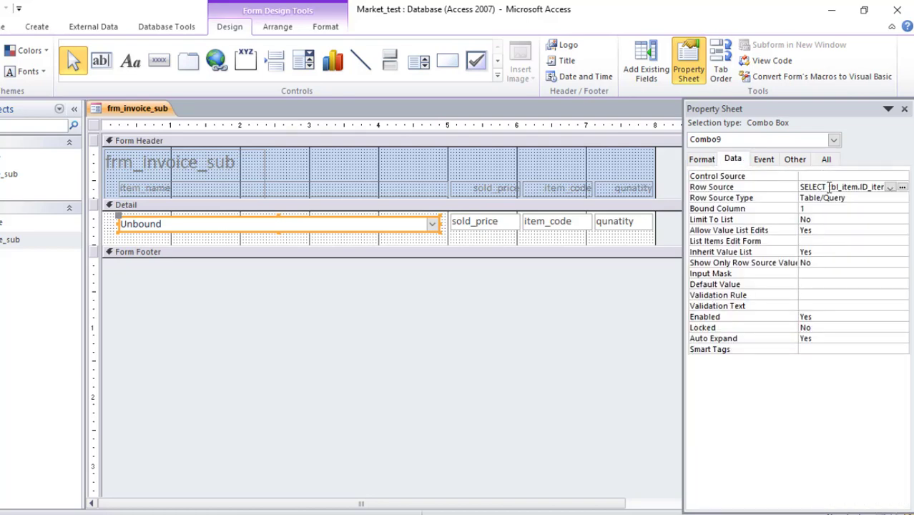
left_click(894, 187)
left_click(898, 187)
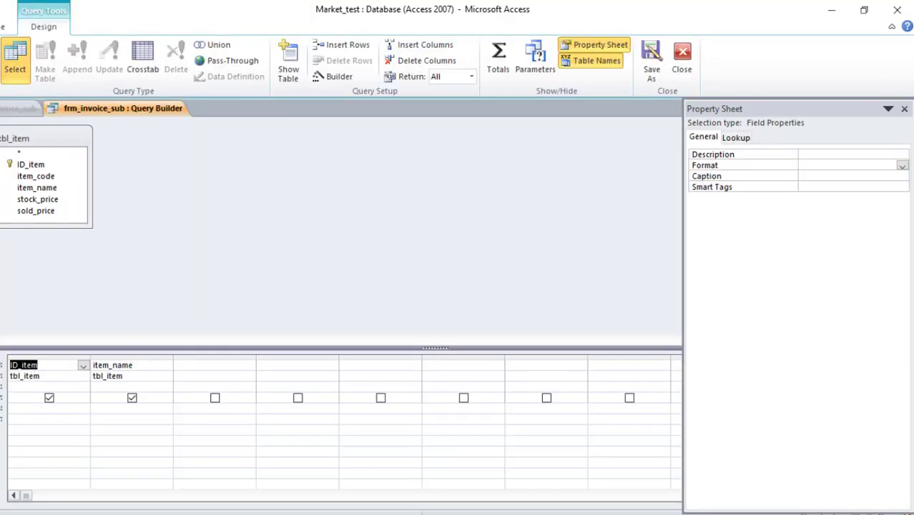
left_click(1, 64)
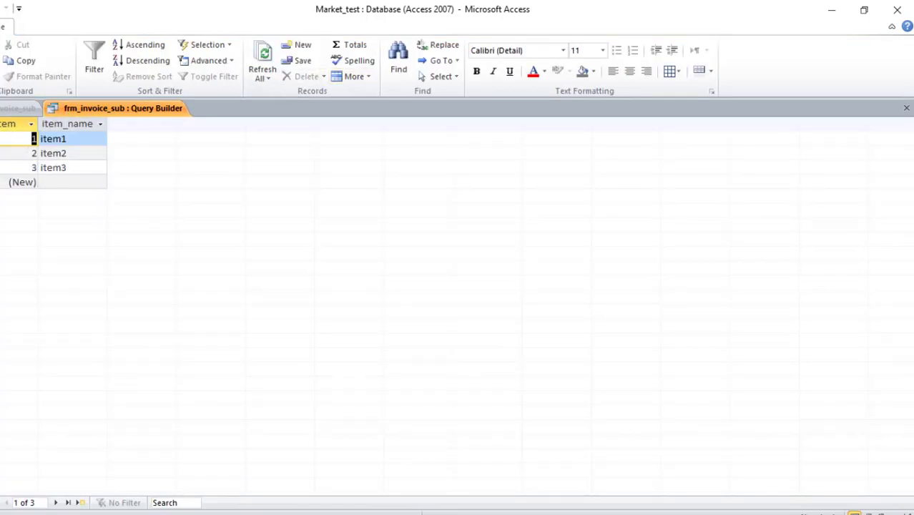
key("ctrl+comma")
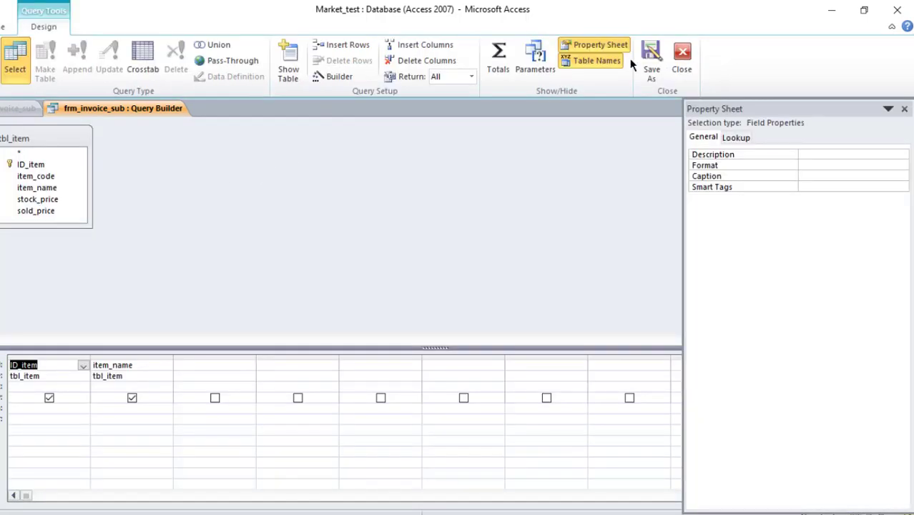
left_click(681, 58)
Set the combo box's Column Count to 2 and its Column Widths to 0";5".
left_click(703, 160)
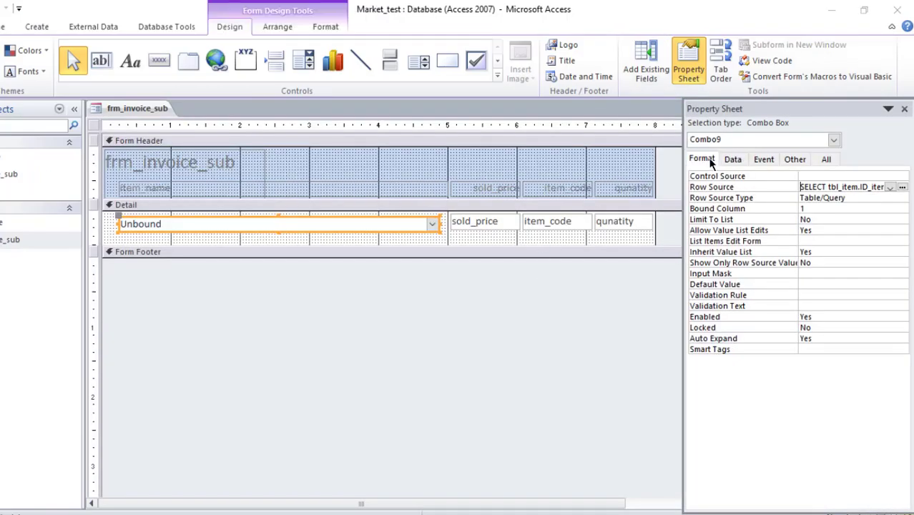
left_click(783, 212)
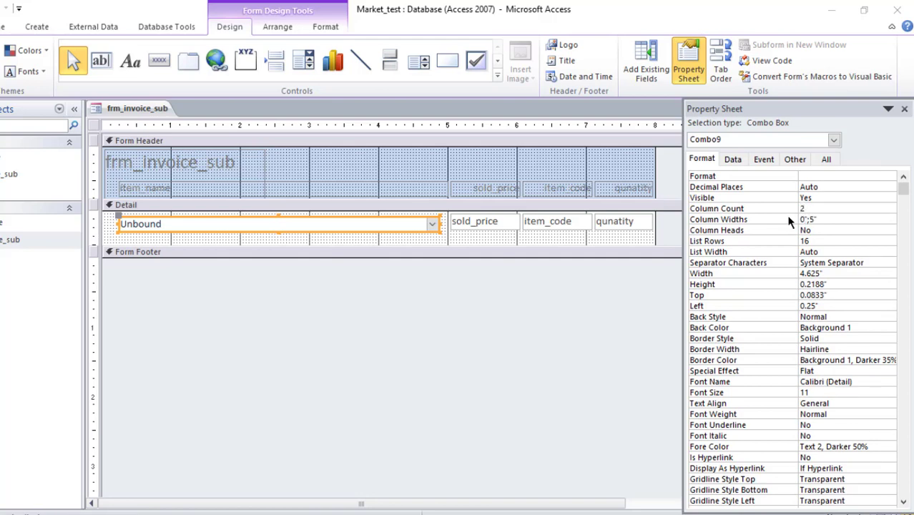
double_click(806, 219)
Check the combo box's item list in Form View and return the form to Design View.
key("F5")
left_click(429, 181)
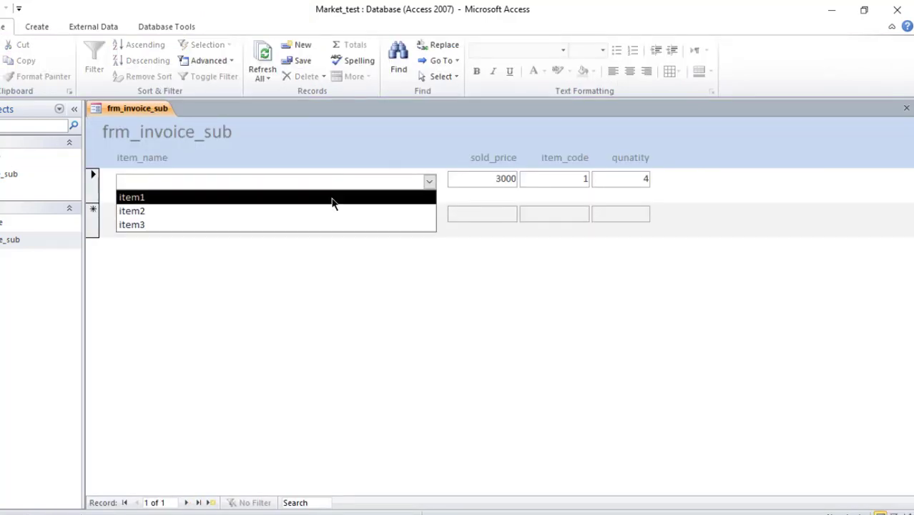
right_click(143, 108)
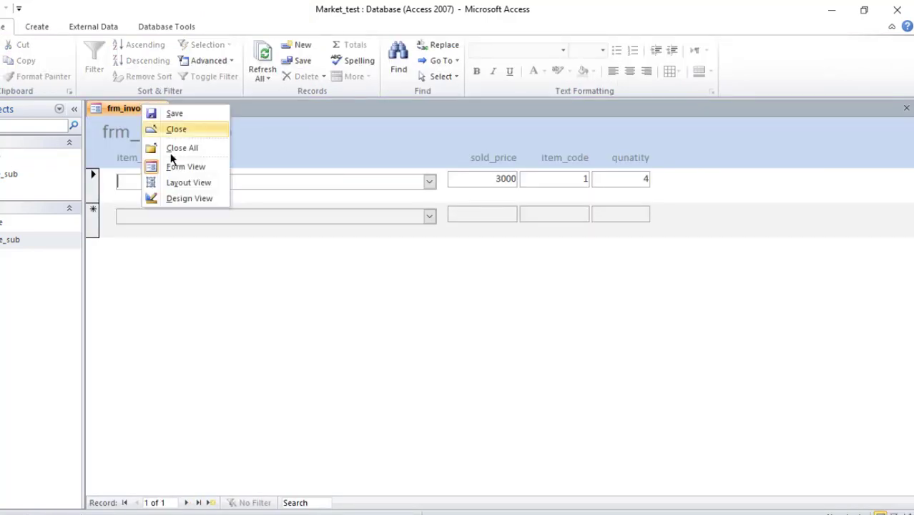
left_click(169, 198)
Widen the form and move sold_price with its header label between item_code and qunatity.
left_click(571, 223)
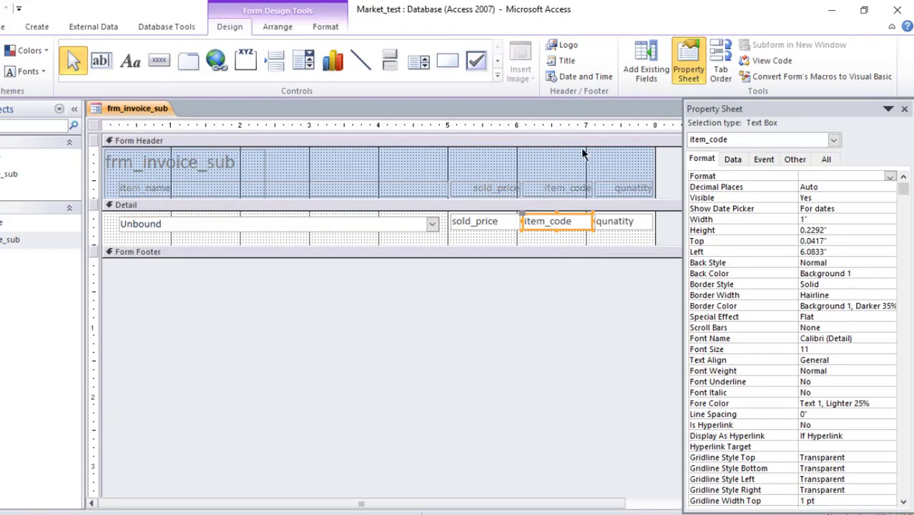
left_click_drag(653, 158, 772, 167)
left_click(619, 175)
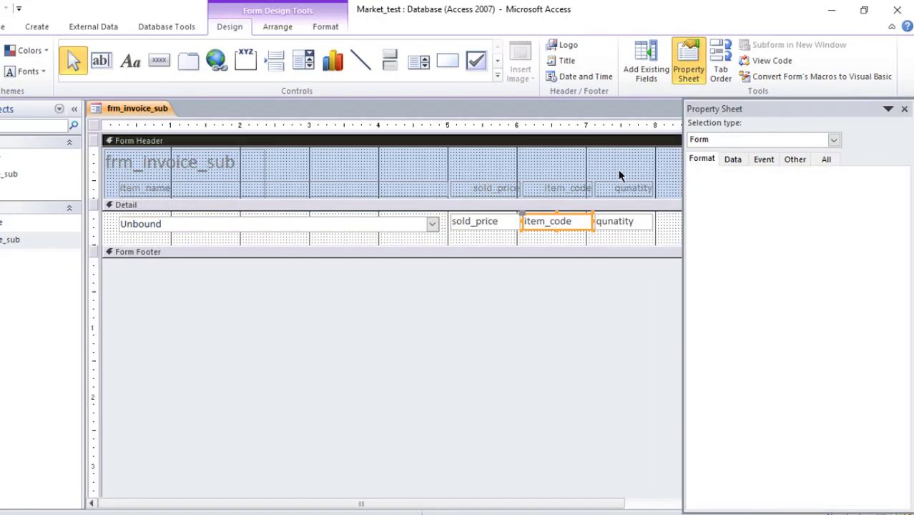
left_click(622, 229)
left_click_drag(622, 229, 688, 224)
left_click_drag(510, 160, 624, 227)
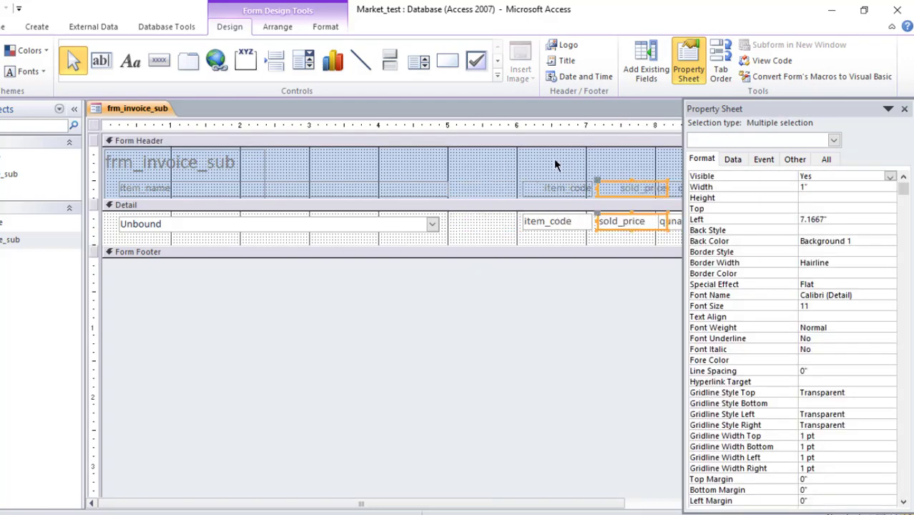
Shift item_code and sold_price with their header labels toward the combo box to close the gap.
left_click_drag(555, 164, 488, 223)
left_click_drag(627, 159, 611, 254)
left_click_drag(624, 223, 563, 223)
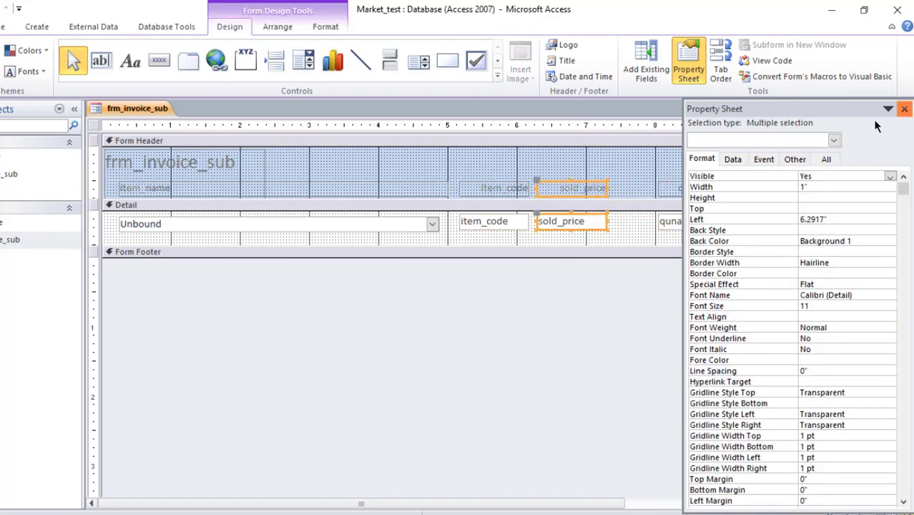
Close the Property Sheet, move qunatity and its header label next to sold_price, and narrow the form to about 8.5 inches.
left_click(903, 109)
left_click_drag(709, 159, 646, 218)
left_click_drag(783, 165, 445, 187)
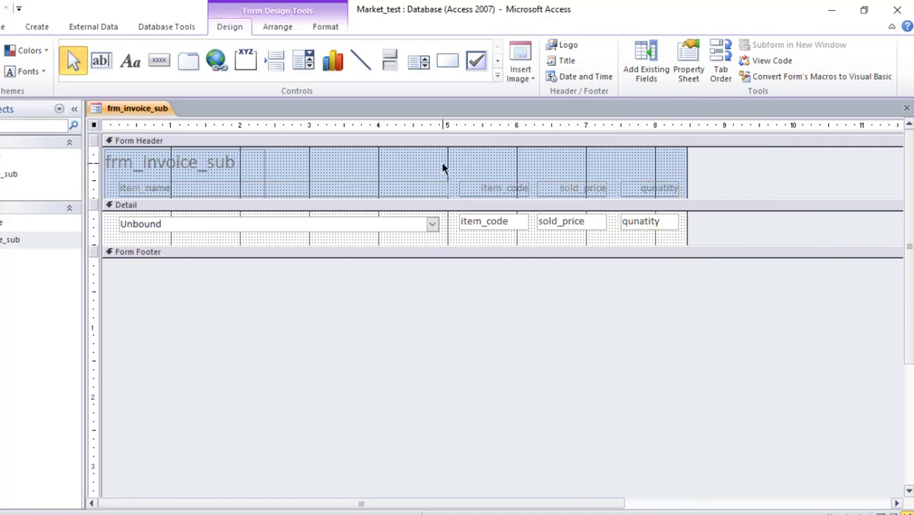
Shorten the combo box to about 3.1 inches and the item_name header label along with it.
left_click_drag(418, 233, 338, 179)
left_click(339, 161)
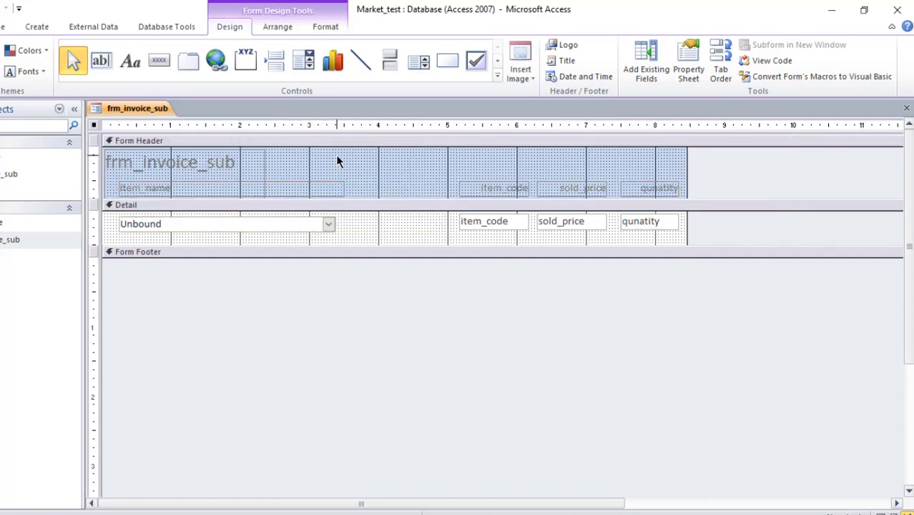
Delete the form's title label and move the item_name label and combo box next to item_code.
left_click(253, 155)
key("Delete")
left_click_drag(315, 159, 364, 228)
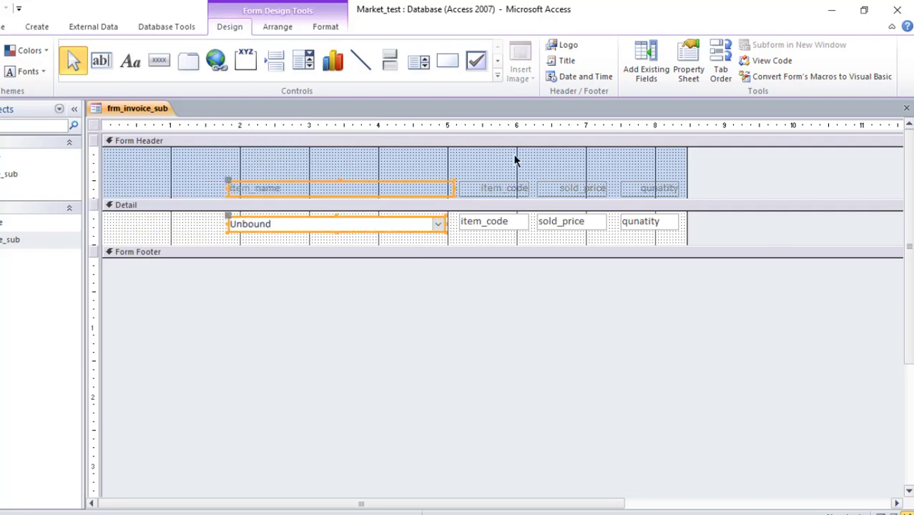
left_click(514, 159)
Move item_code with its header label in front of the item_name combo box.
left_click_drag(524, 162, 487, 265)
left_click_drag(489, 220, 151, 193)
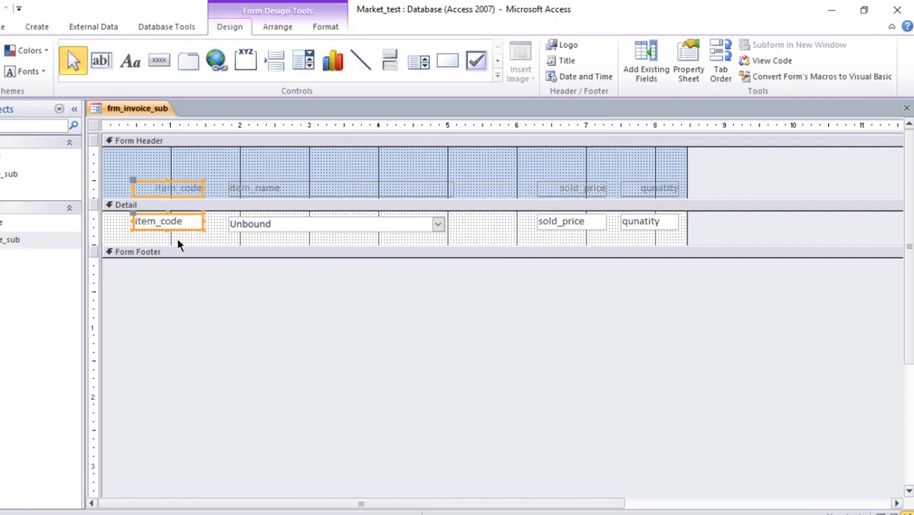
left_click(179, 236)
Convert the item_code text box into a combo box.
left_click(168, 221)
right_click(163, 221)
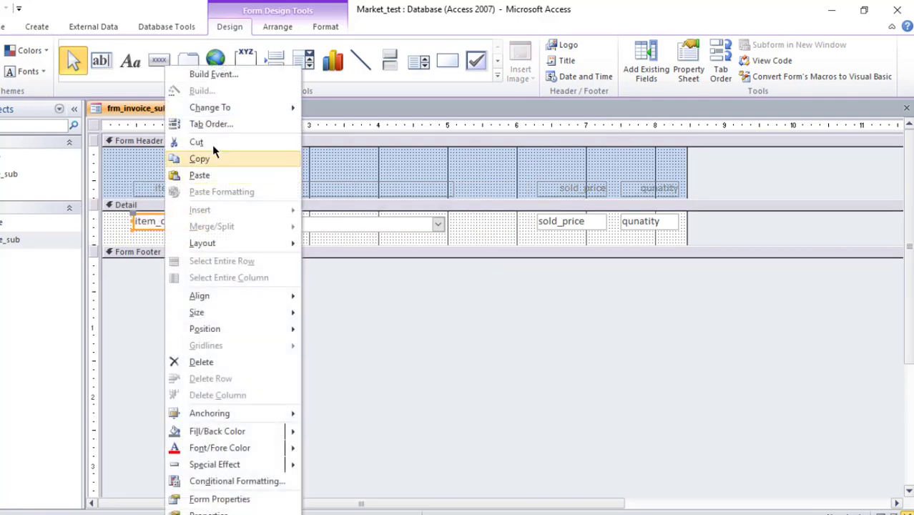
mouse_move(241, 111)
left_click(344, 159)
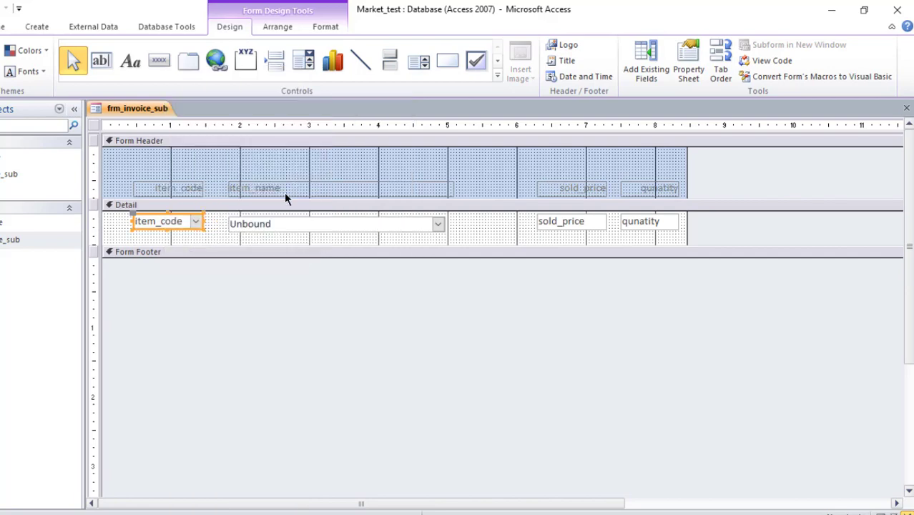
Open the item_code combo box's data properties and clear its Control Source.
left_click(164, 207)
left_click(176, 224)
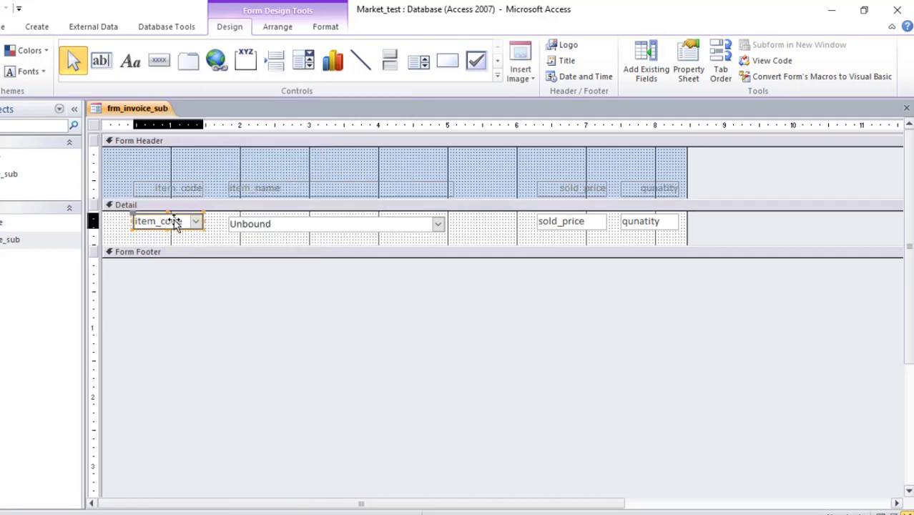
left_click(688, 61)
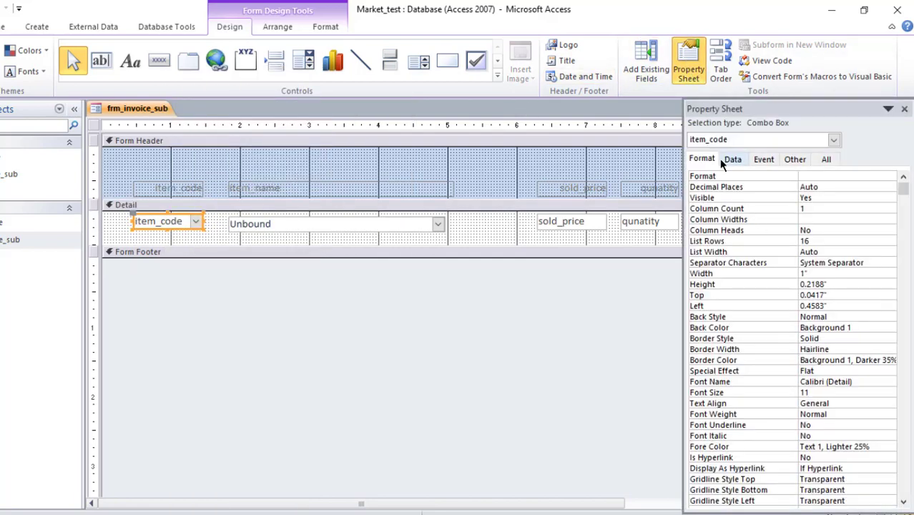
left_click(731, 159)
left_click(776, 179)
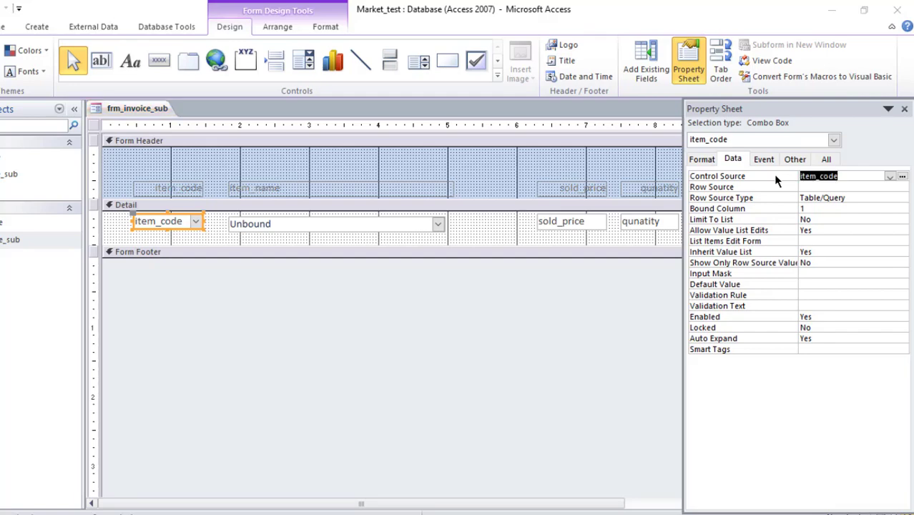
key("Delete")
Build a Row Source query for the item_code combo box and add the tbl_item table to it.
left_click(783, 188)
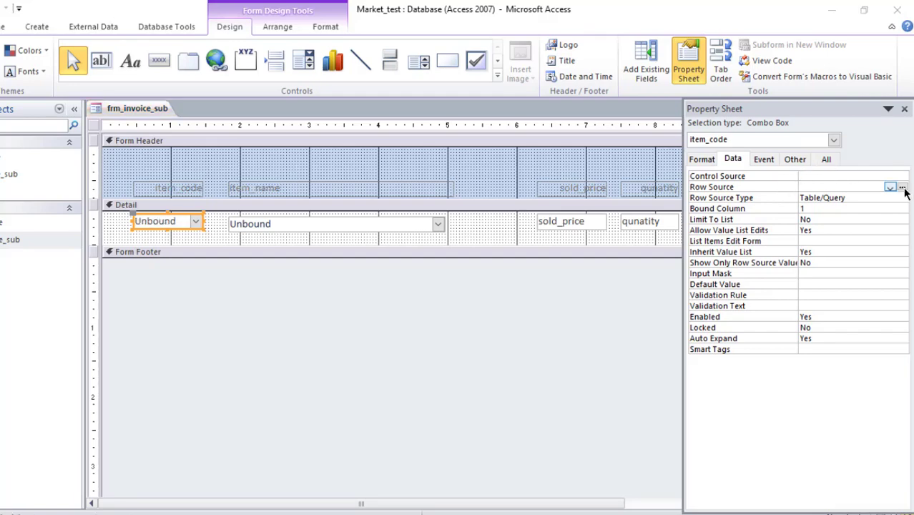
left_click(903, 187)
left_click(342, 346)
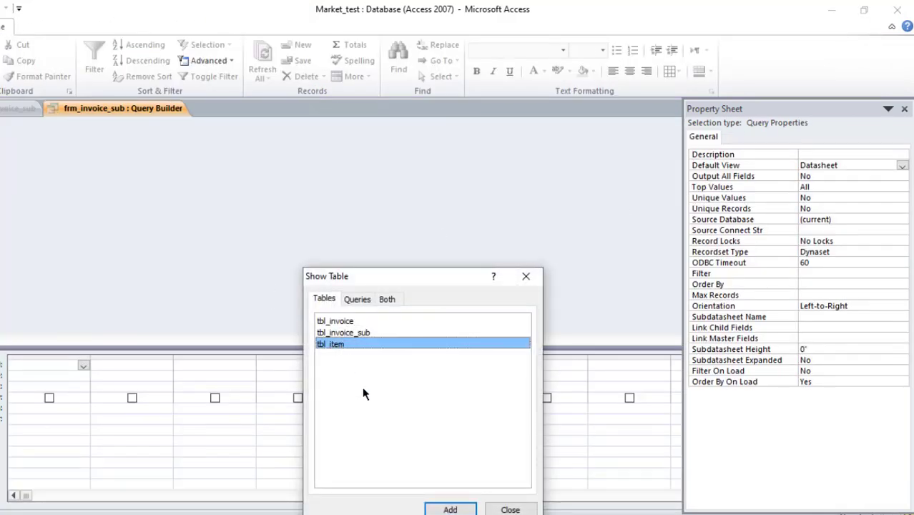
left_click(436, 508)
key("Escape")
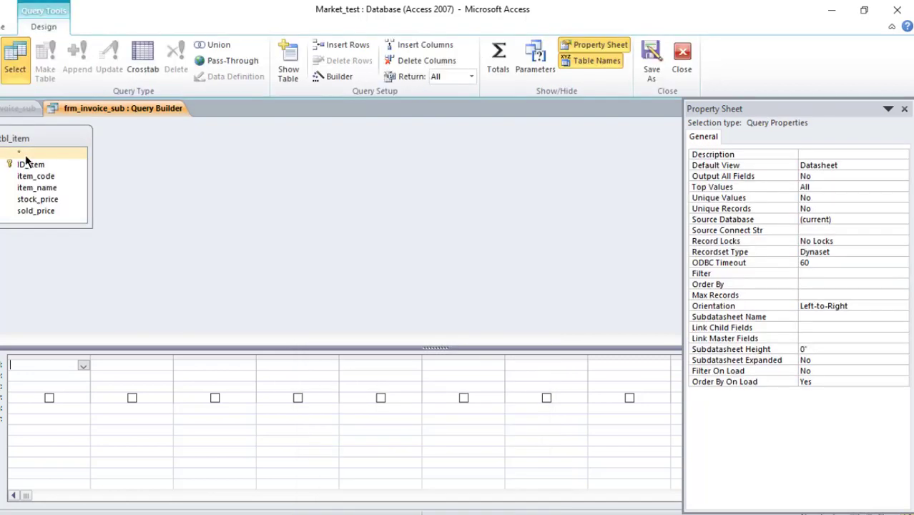
Add the ID_item and item_code fields to the query, then close it and save it as the Row Source.
left_click(37, 163)
double_click(38, 163)
left_click(31, 176)
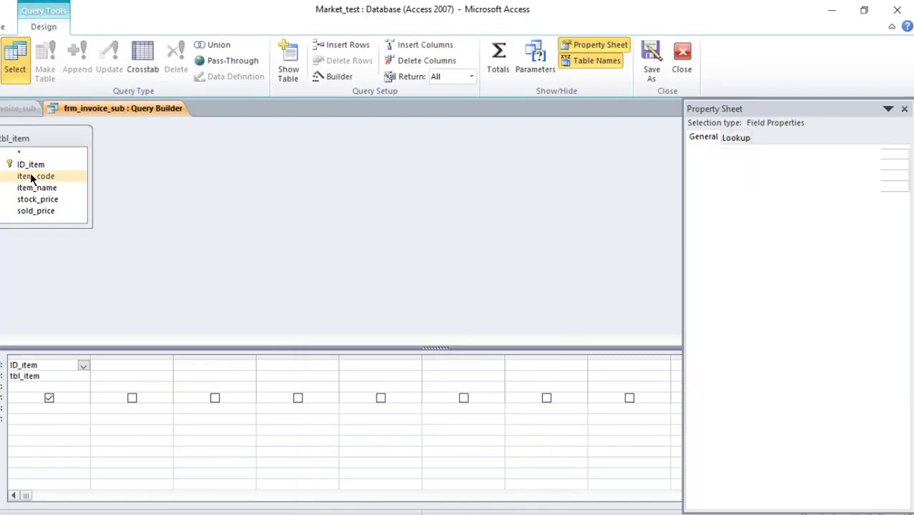
double_click(32, 176)
left_click(687, 64)
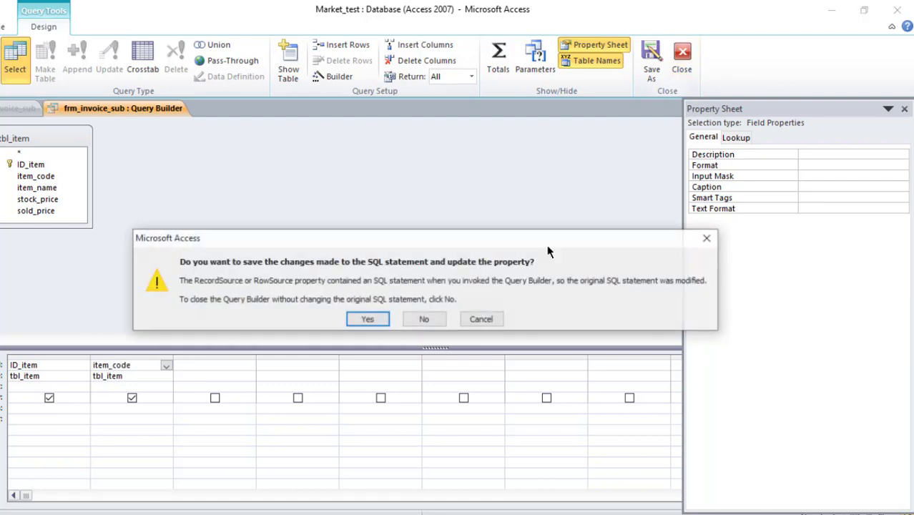
left_click(367, 318)
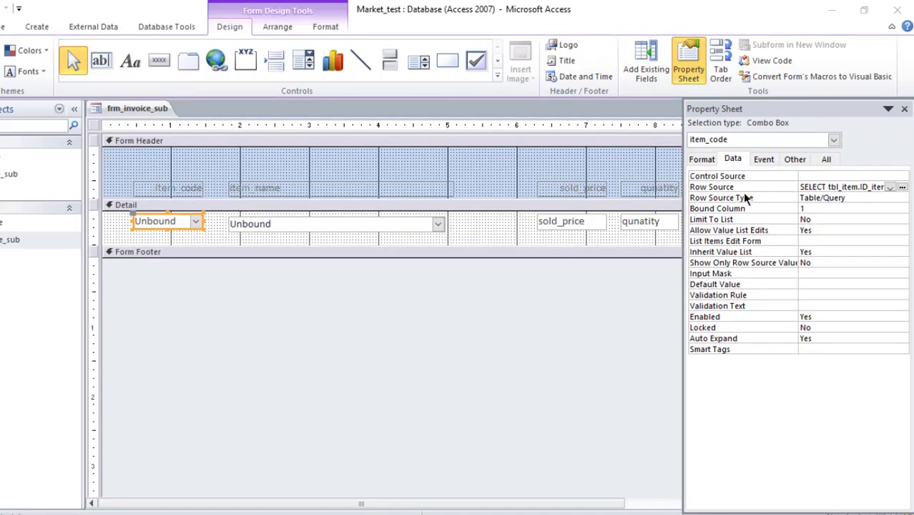
Set the item_code combo box's Column Count to 2 and its Column Widths to 0";5".
left_click(702, 158)
left_click(773, 208)
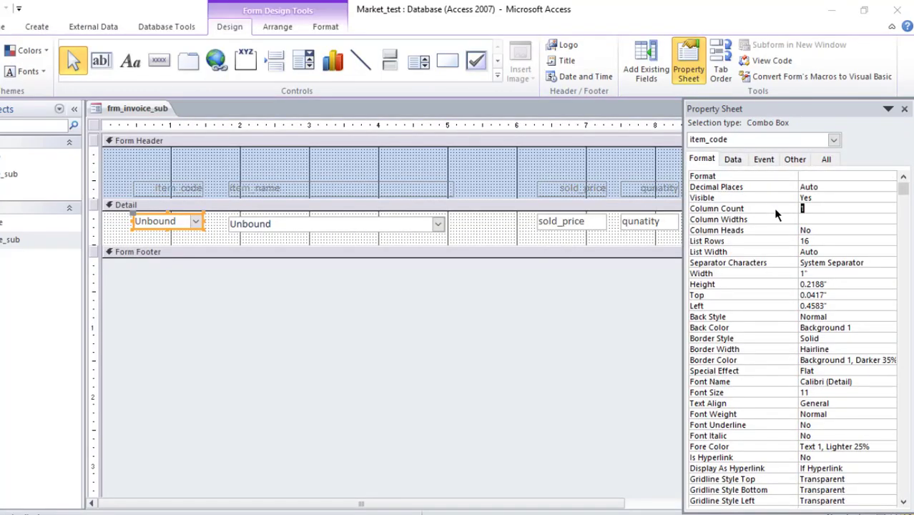
type("2")
left_click(778, 220)
type("0;5")
left_click(774, 209)
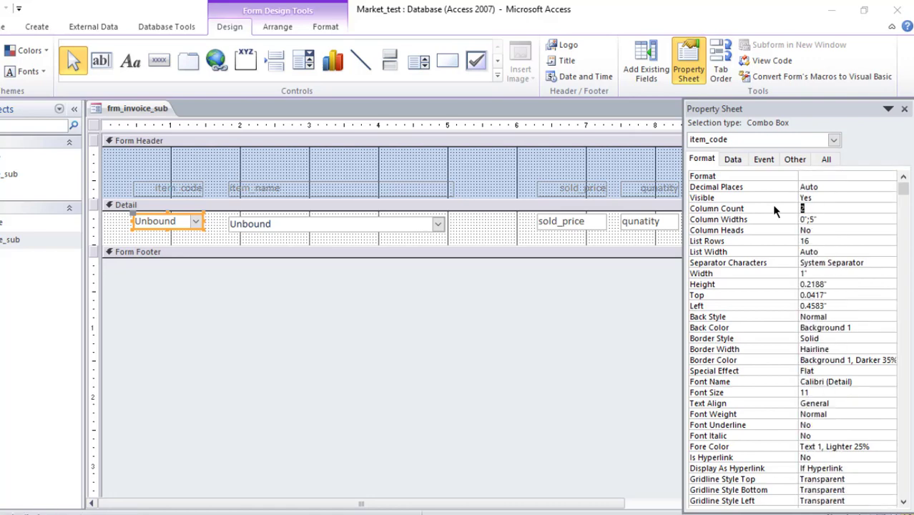
Move sold_price and qunatity with their header labels next to the item_name combo box.
left_click(282, 158)
left_click(615, 240)
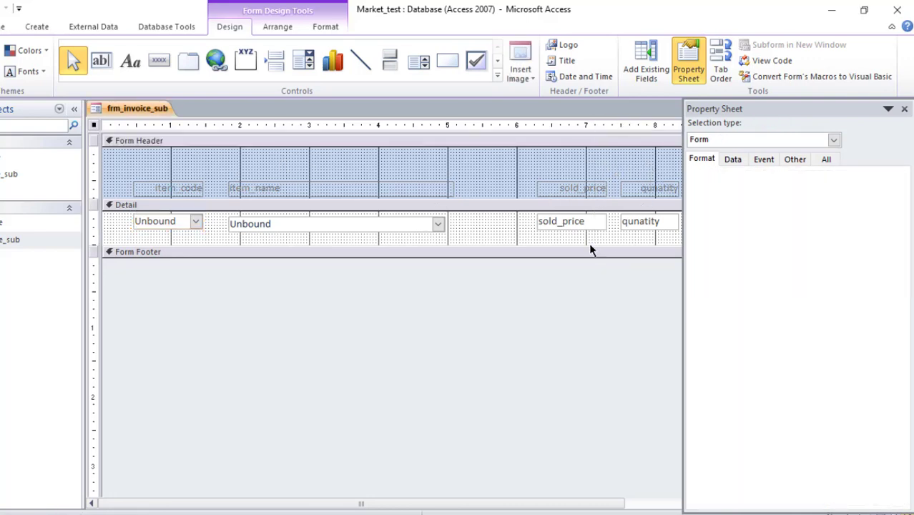
left_click_drag(544, 126, 672, 125)
left_click_drag(644, 222, 562, 221)
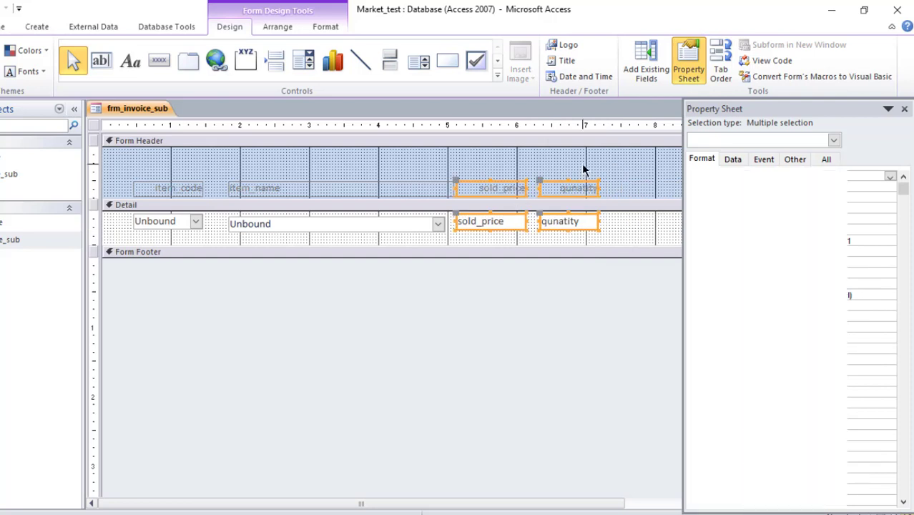
left_click(583, 169)
Close the Property Sheet and narrow the form to about 7.2 inches, at the edge of qunatity.
left_click(903, 109)
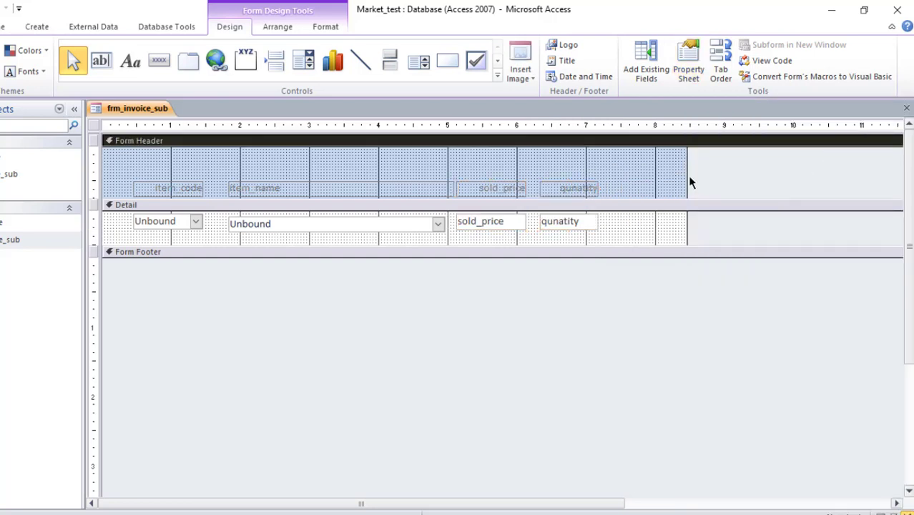
left_click_drag(690, 182, 602, 176)
left_click_drag(687, 159, 601, 163)
Shorten the item_name combo box to about 1.4 inches and its header label along with it.
left_click_drag(386, 161, 367, 225)
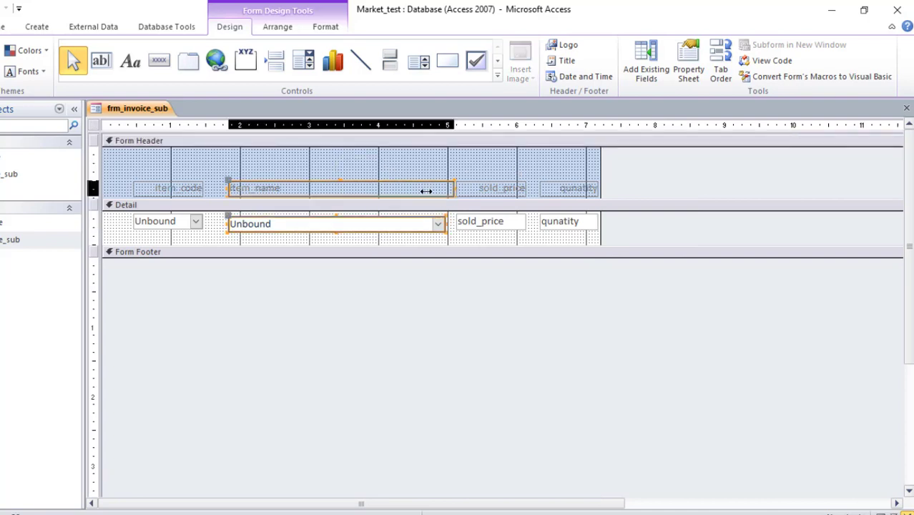
left_click_drag(426, 191, 336, 184)
double_click(456, 169)
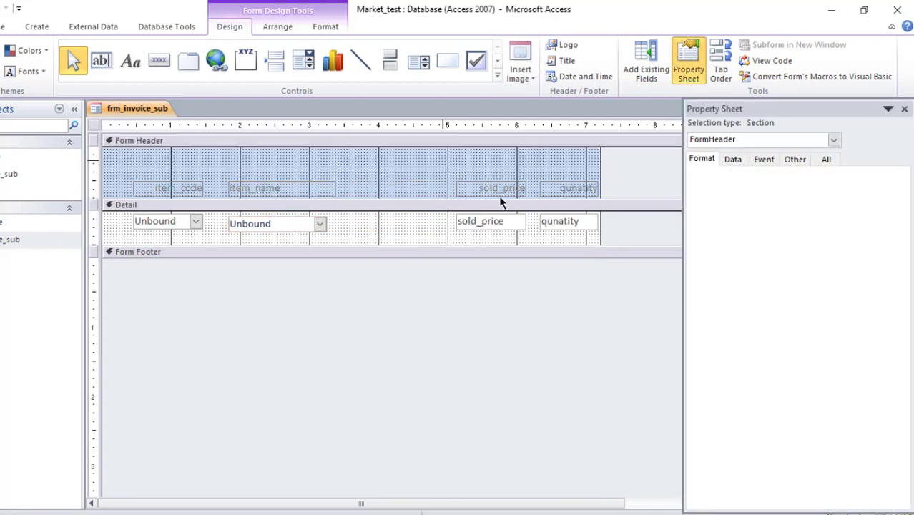
Move sold_price and qunatity with their labels next to the shortened combo box and narrow the form to about 5.75 inches.
left_click_drag(443, 159, 461, 206)
left_click(542, 171)
left_click_drag(599, 178, 500, 177)
Display the subform in Form View and check the item_code and item_name drop-down lists.
key("F5")
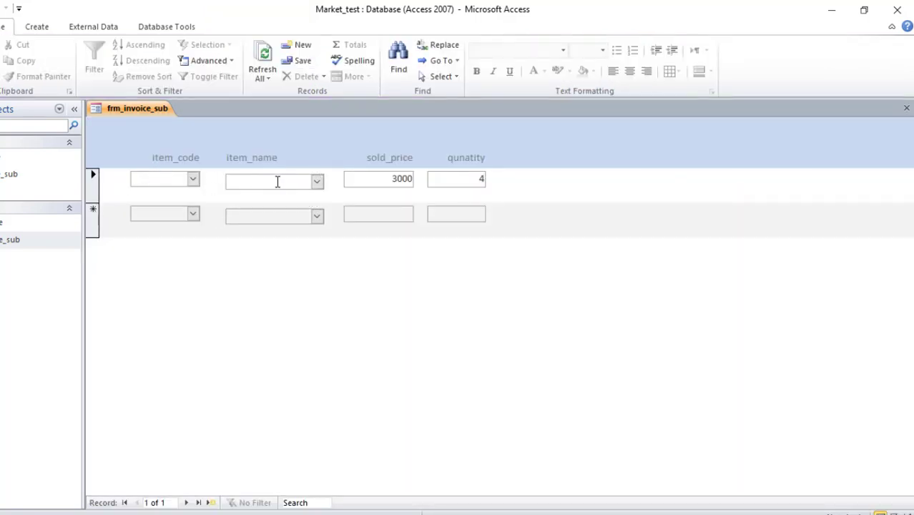
right_click(144, 108)
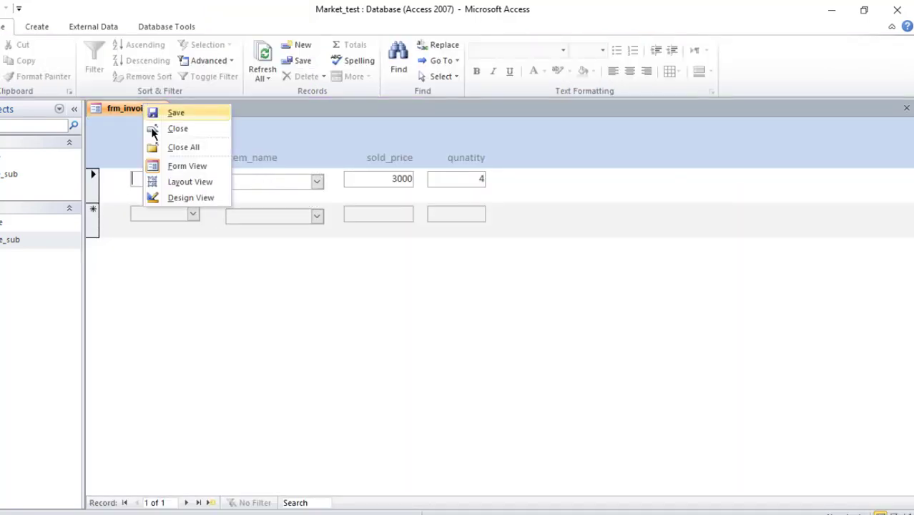
left_click(193, 183)
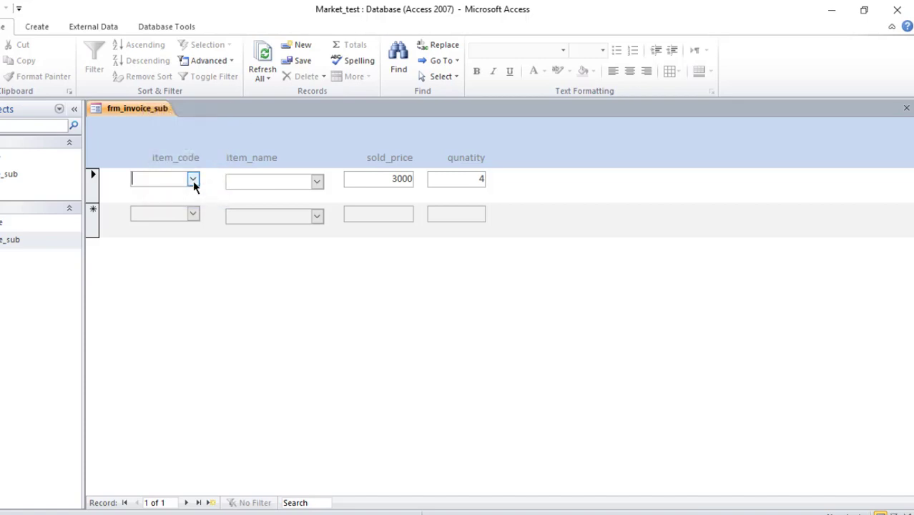
left_click(193, 181)
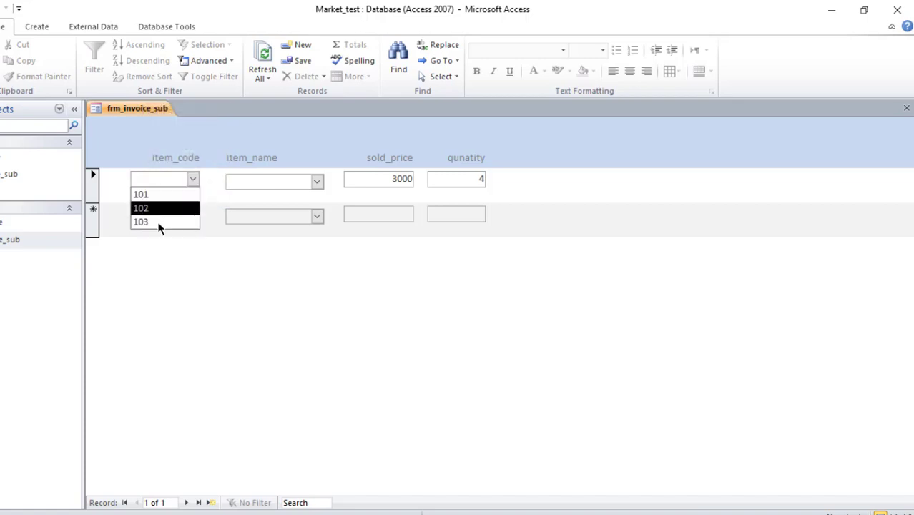
left_click(316, 181)
Return to Design View and set the item_code combo box's Control Source to item_code.
right_click(143, 109)
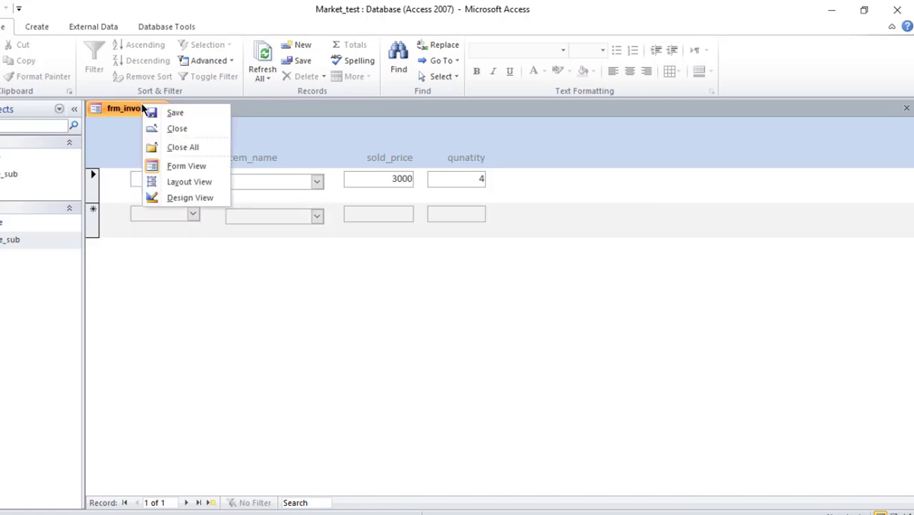
left_click(178, 195)
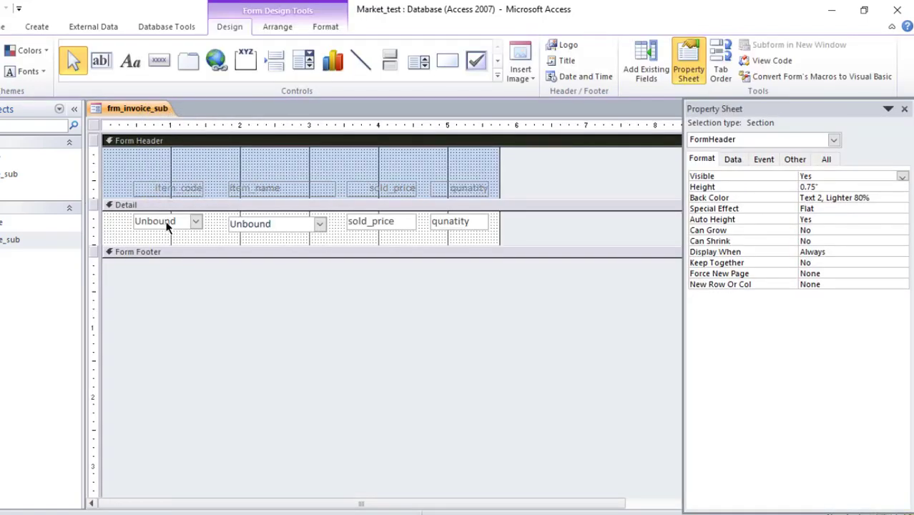
left_click(168, 223)
left_click(733, 159)
left_click(805, 176)
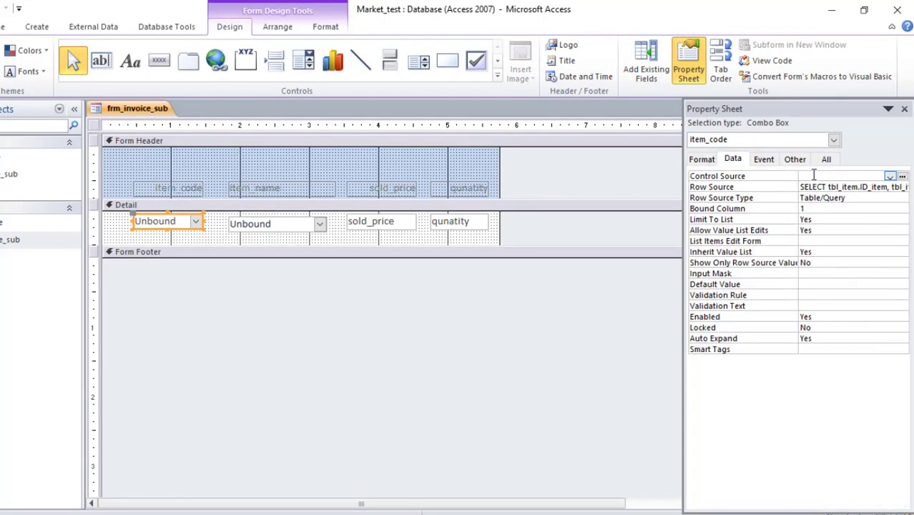
left_click(889, 176)
left_click(823, 206)
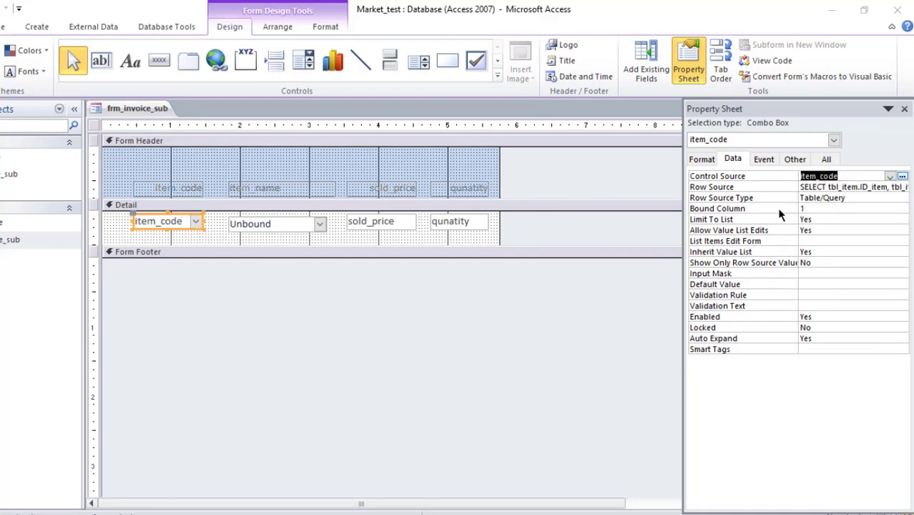
Set the Control Source of the combo box under the item_name label to item_code.
left_click(293, 223)
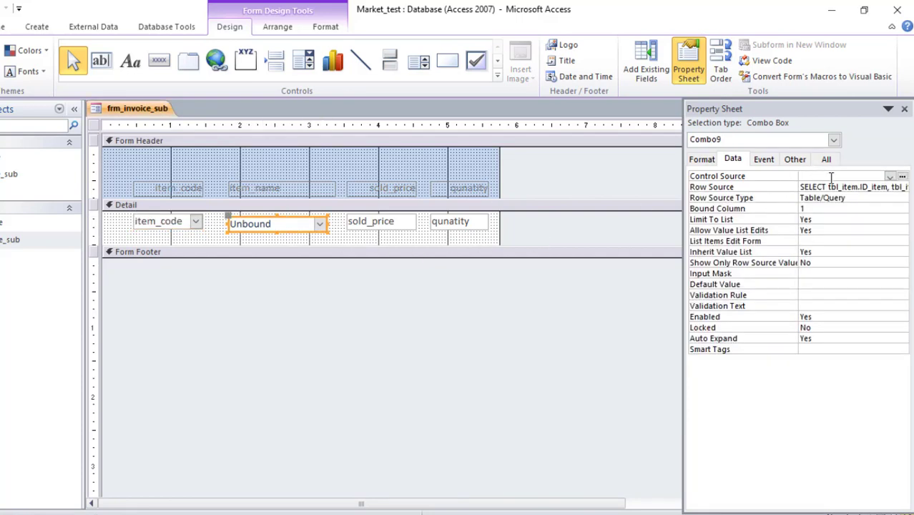
left_click(890, 176)
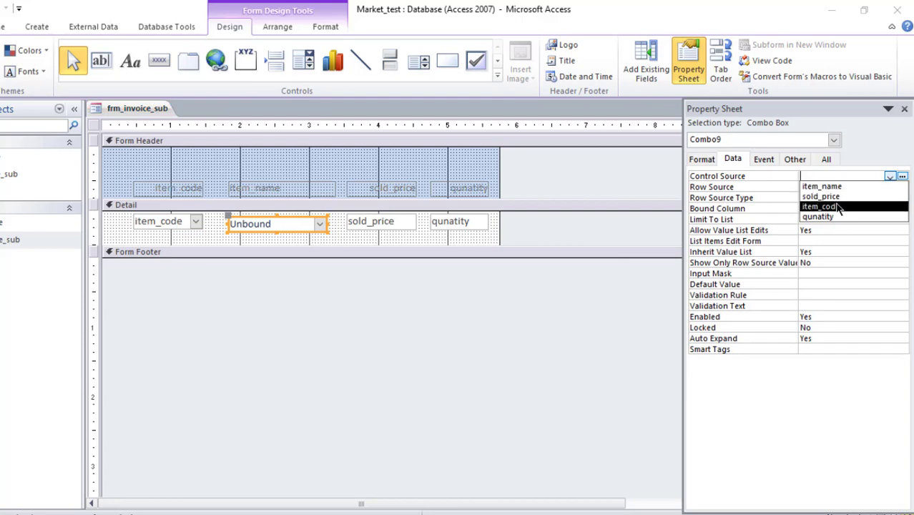
left_click(822, 206)
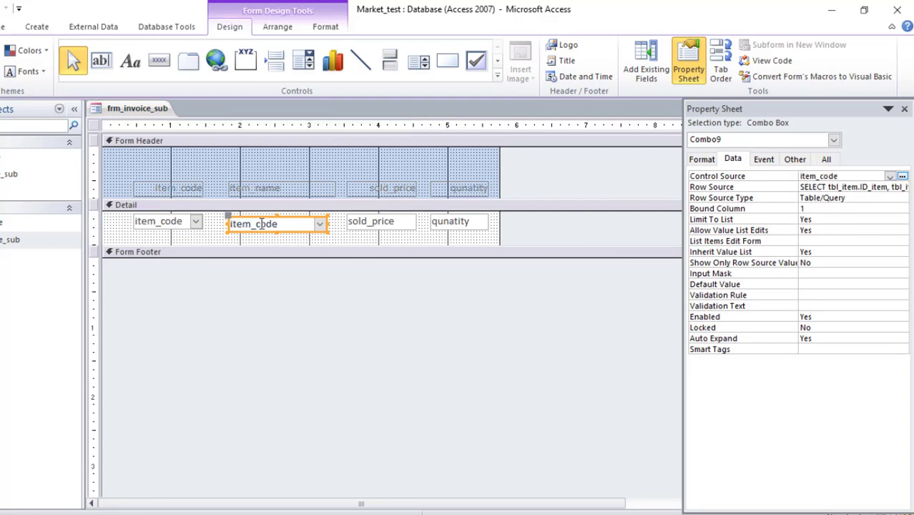
Align the item_name combo box with the other Detail controls and shrink the Detail section to about 0.3 inches high.
left_click(228, 170)
left_click(232, 221)
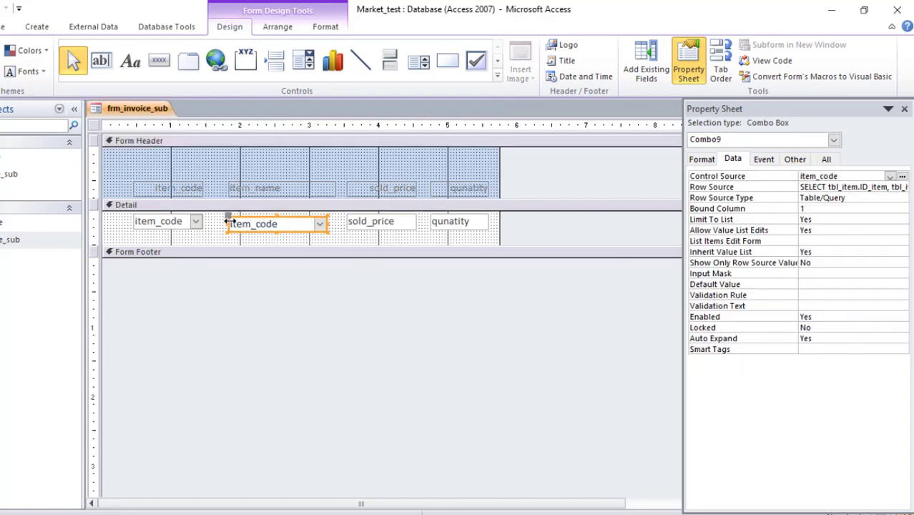
left_click(271, 160)
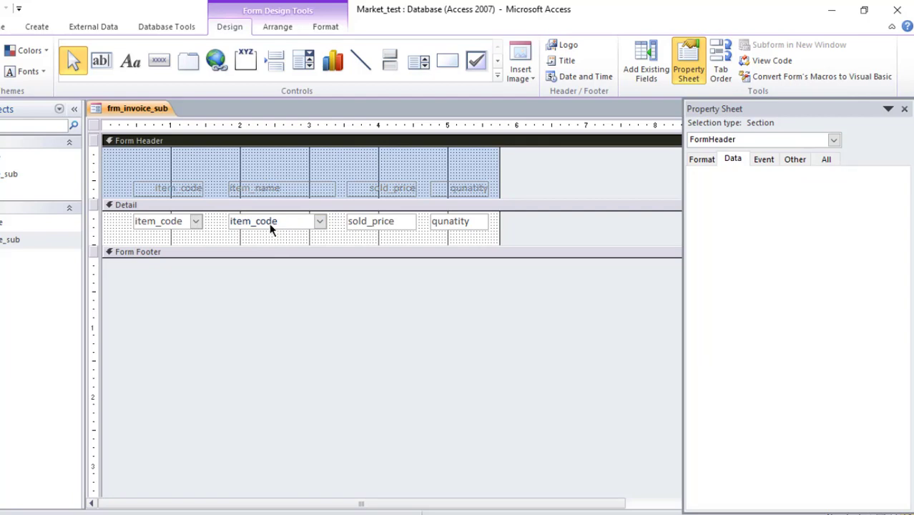
left_click(268, 253)
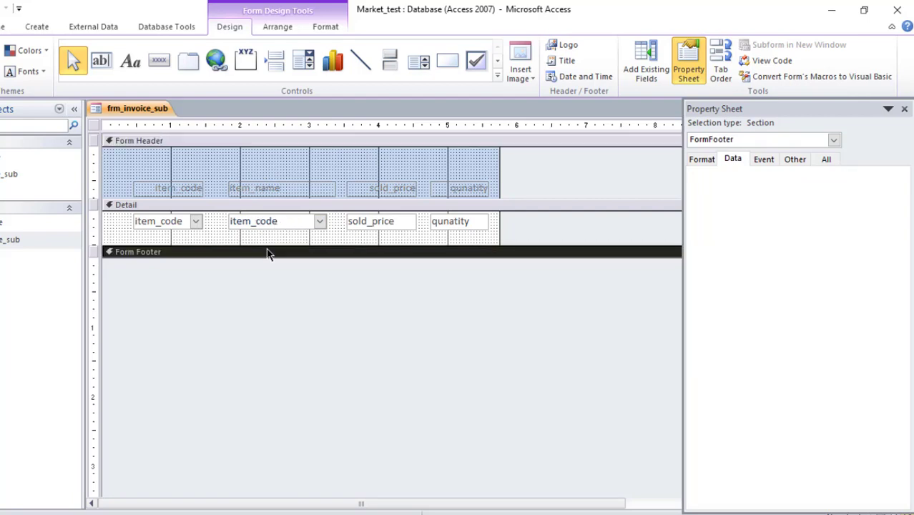
left_click_drag(268, 253, 263, 232)
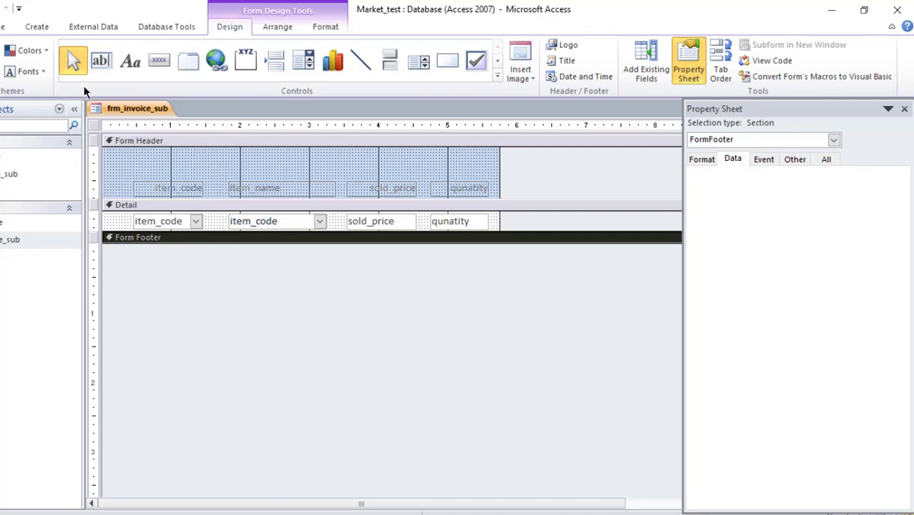
Close the frm_invoice_sub form and check how item_code in tbl_invoice_sub relates to tbl_item in the Relationships window.
right_click(118, 107)
left_click(152, 151)
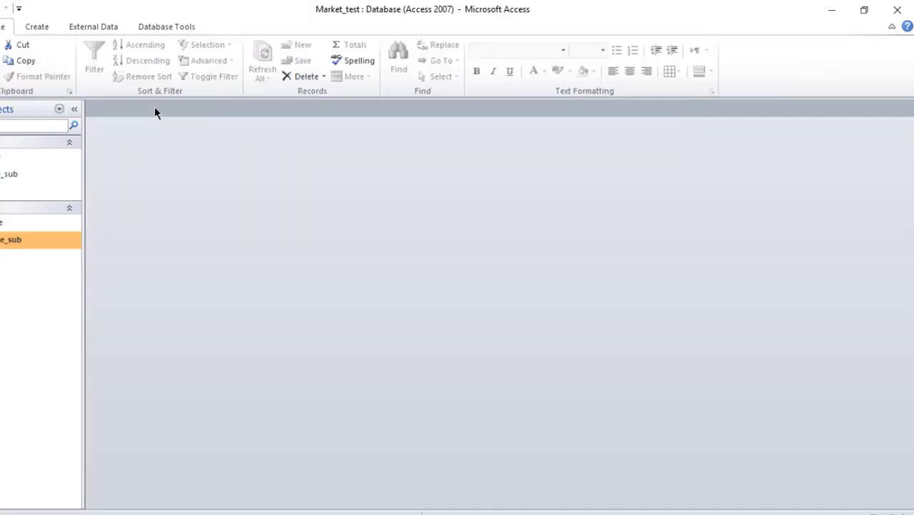
left_click(158, 26)
left_click(98, 66)
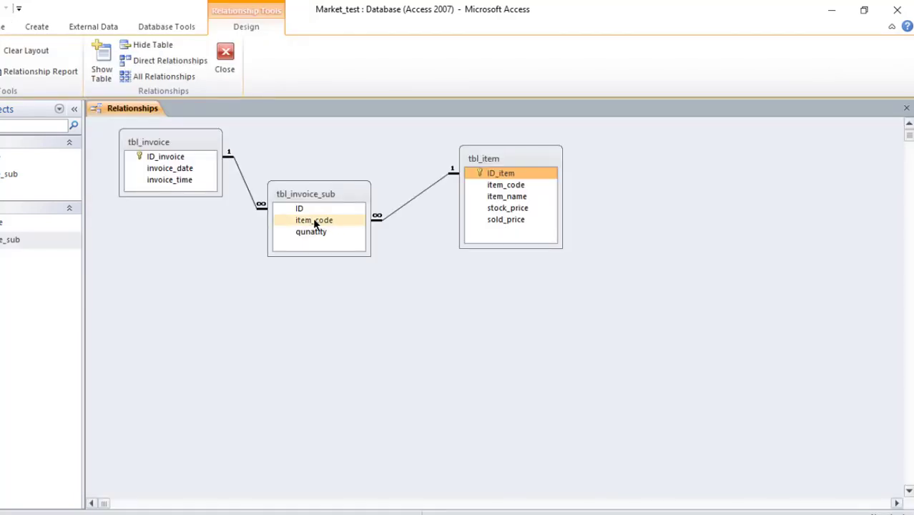
left_click(314, 221)
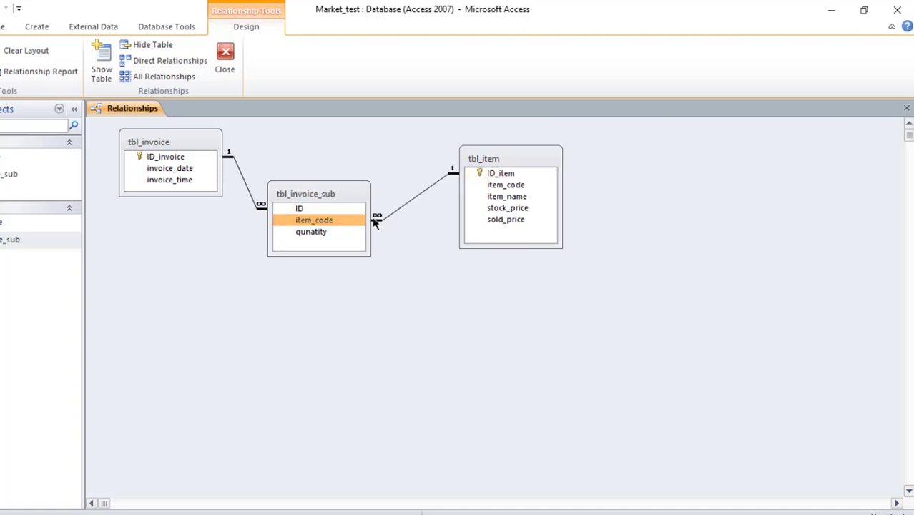
left_click(232, 63)
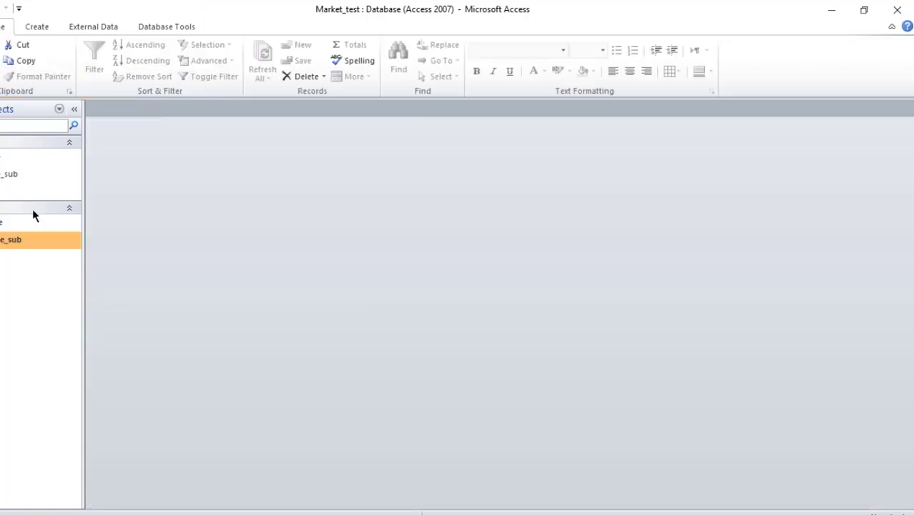
Reopen frm_invoice_sub in Design View and check the data properties of both combo boxes and the sold_price text box.
right_click(6, 242)
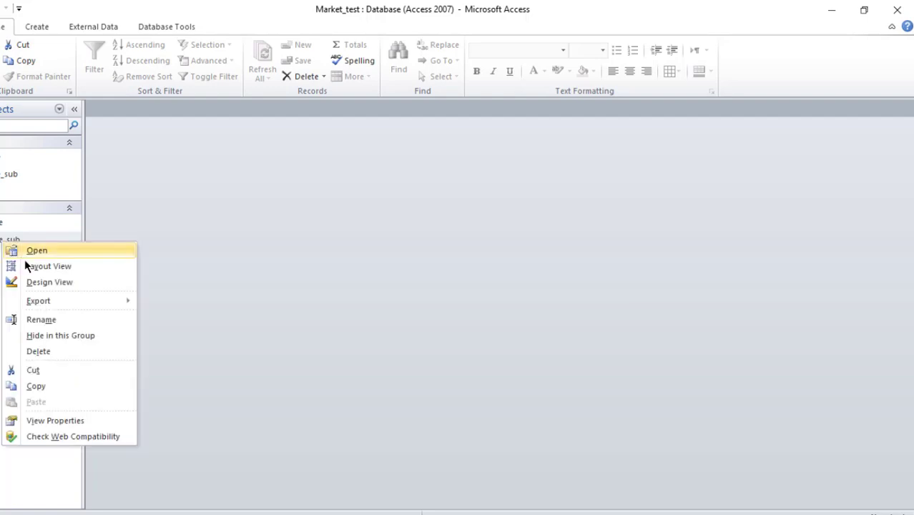
left_click(40, 282)
left_click(193, 223)
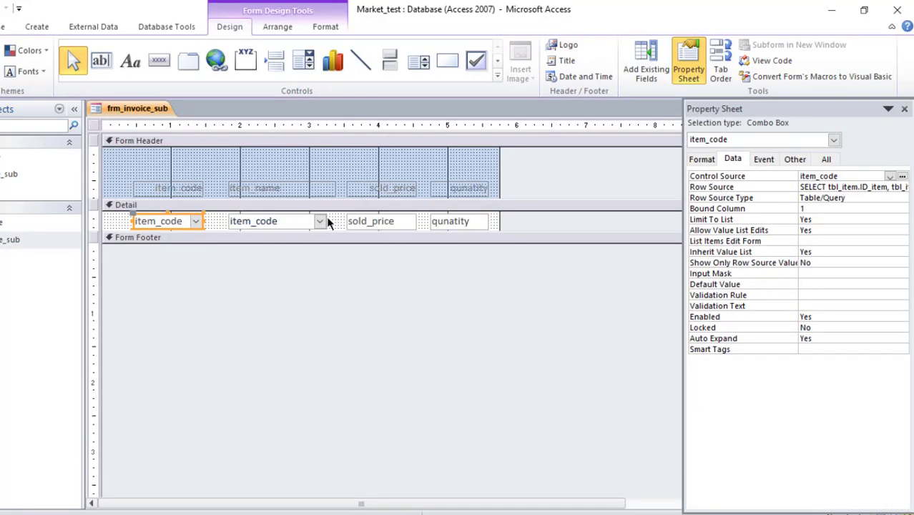
left_click(278, 223)
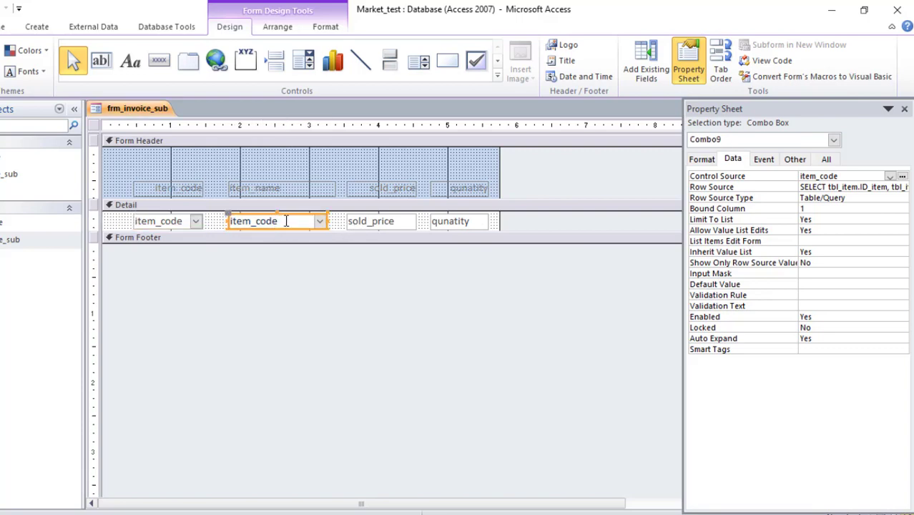
left_click(171, 224)
left_click(353, 220)
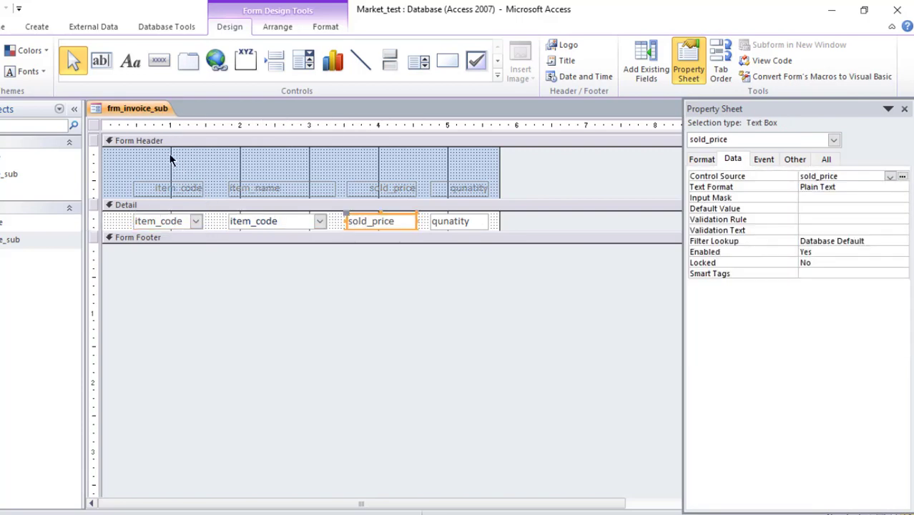
Set the Default Value of the qunatity text box to 1 and close the form.
left_click(457, 223)
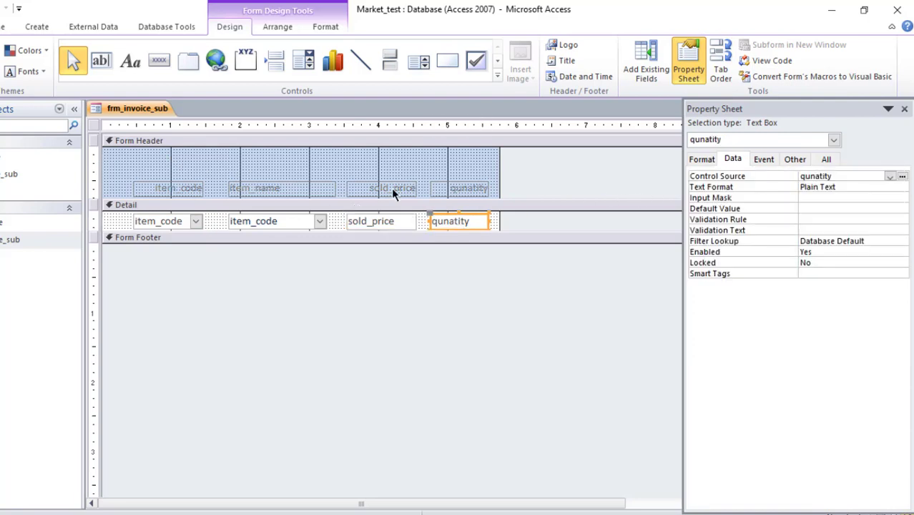
left_click(781, 208)
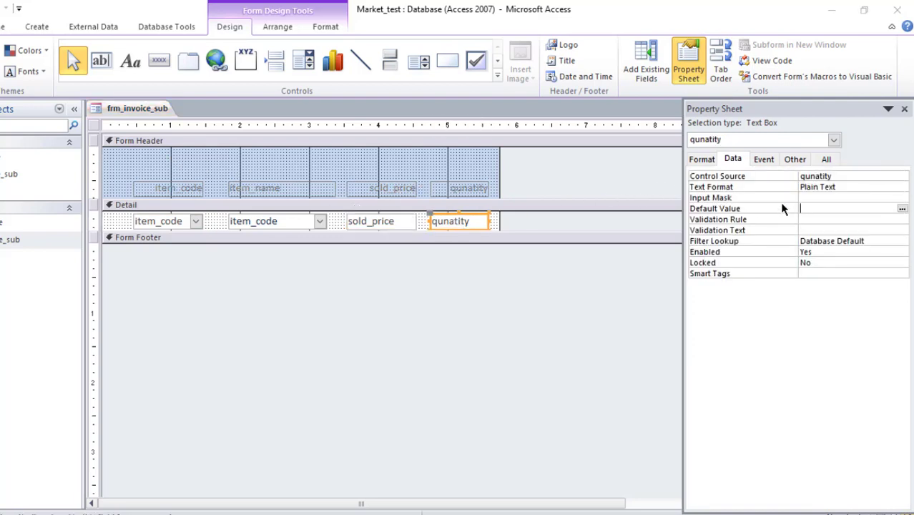
type("1")
left_click(787, 198)
left_click(784, 211)
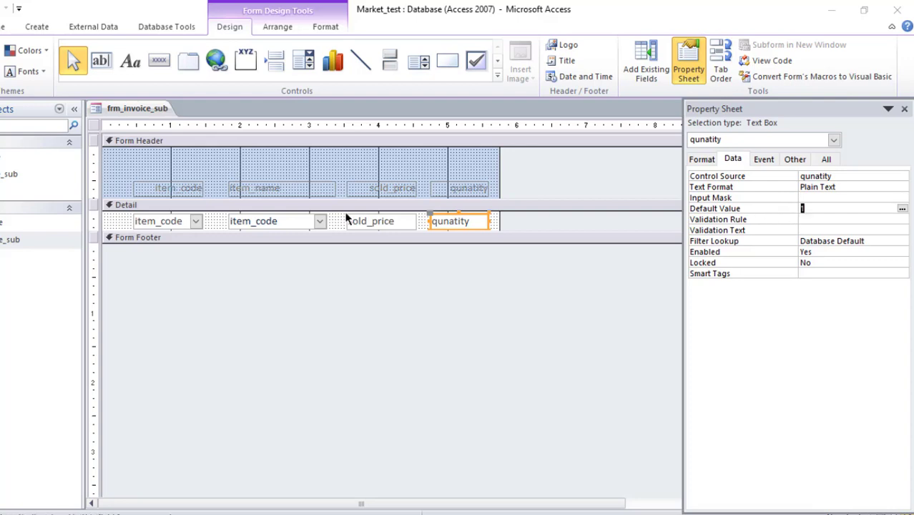
right_click(127, 108)
left_click(159, 147)
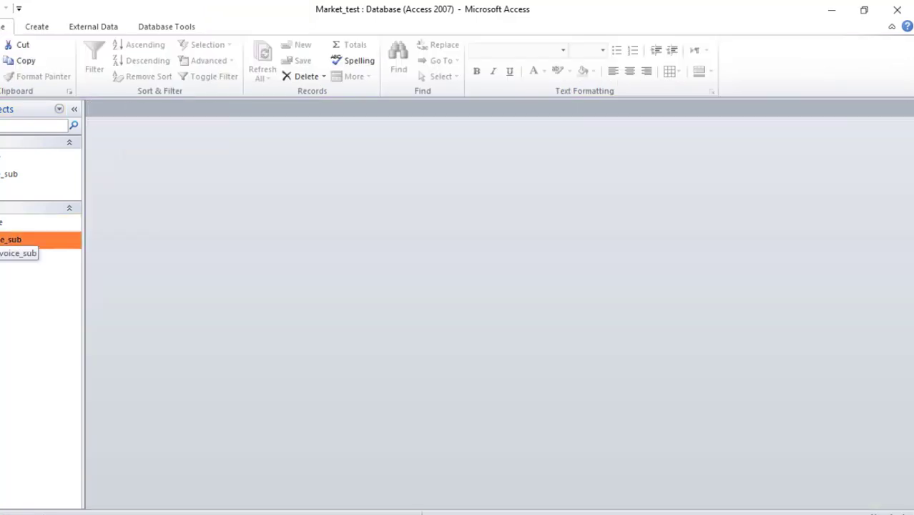
Open frm_invoice_sub in Form View to check the default quantity in the new record row, and close it.
right_click(13, 239)
left_click(15, 246)
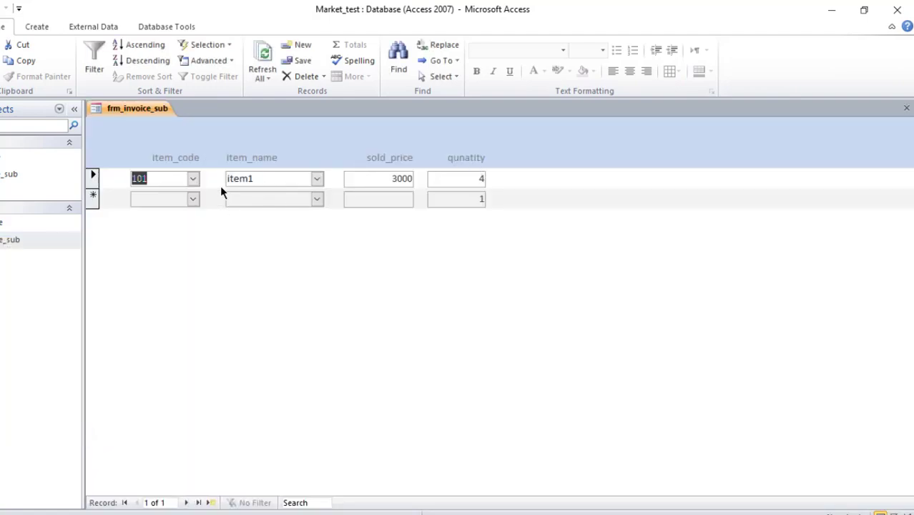
left_click(473, 196)
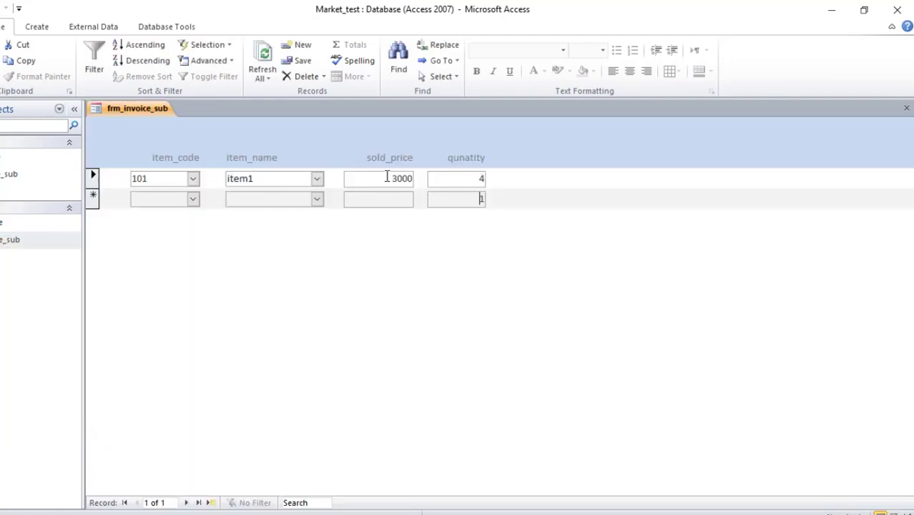
right_click(116, 108)
left_click(147, 154)
Open frm_invoice in Design View and insert frm_invoice_sub as a subform below the invoice_time field.
right_click(11, 240)
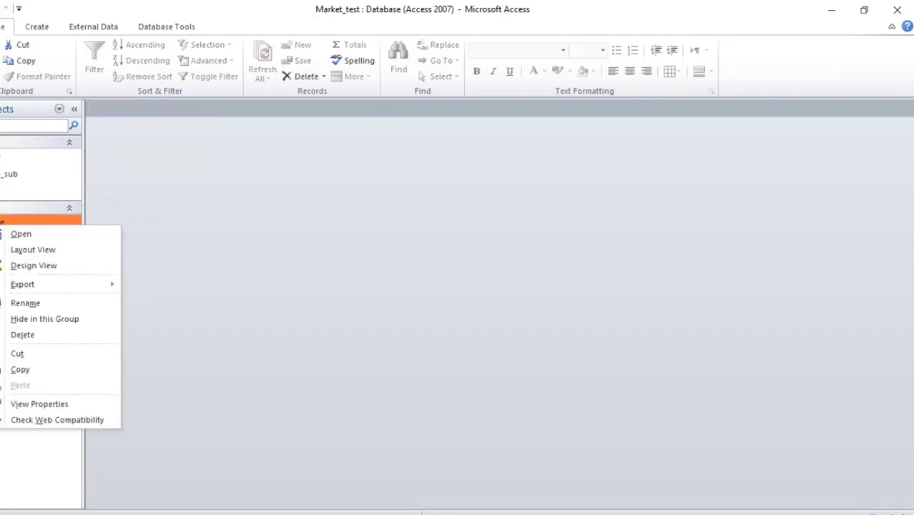
left_click(25, 266)
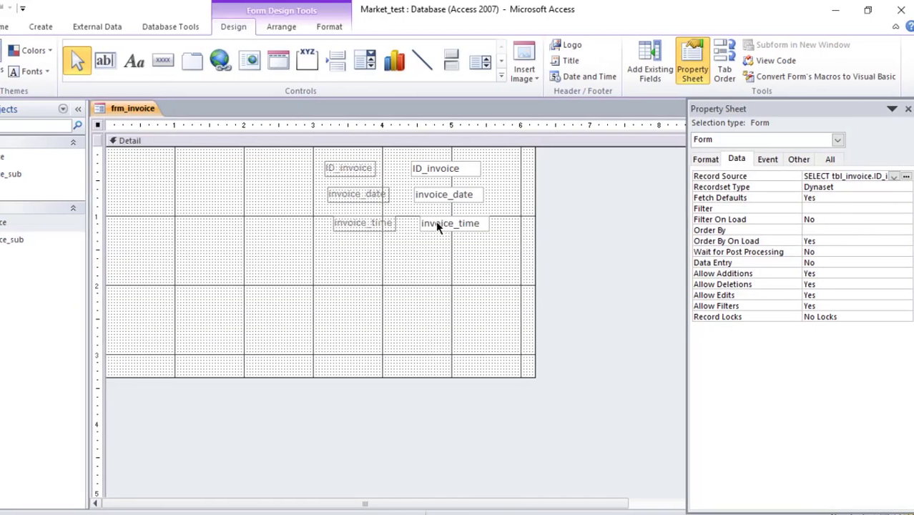
left_click(30, 239)
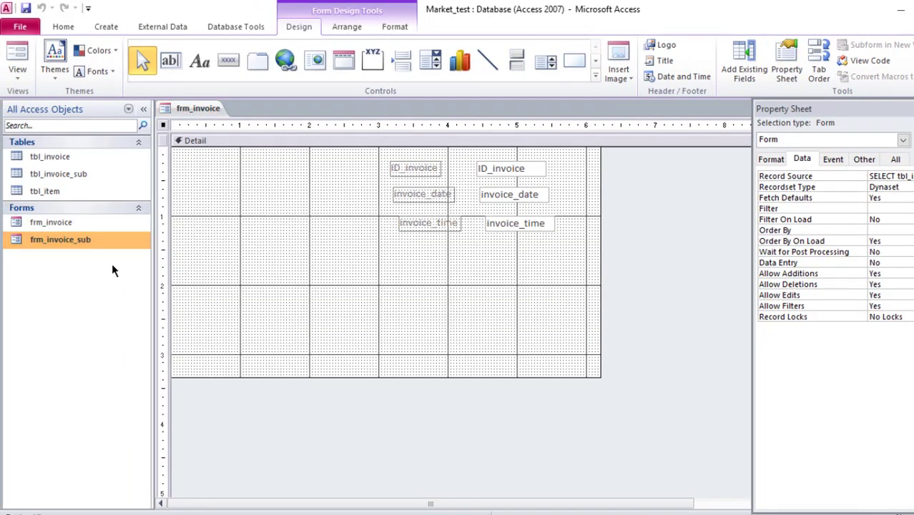
left_click_drag(45, 239, 297, 255)
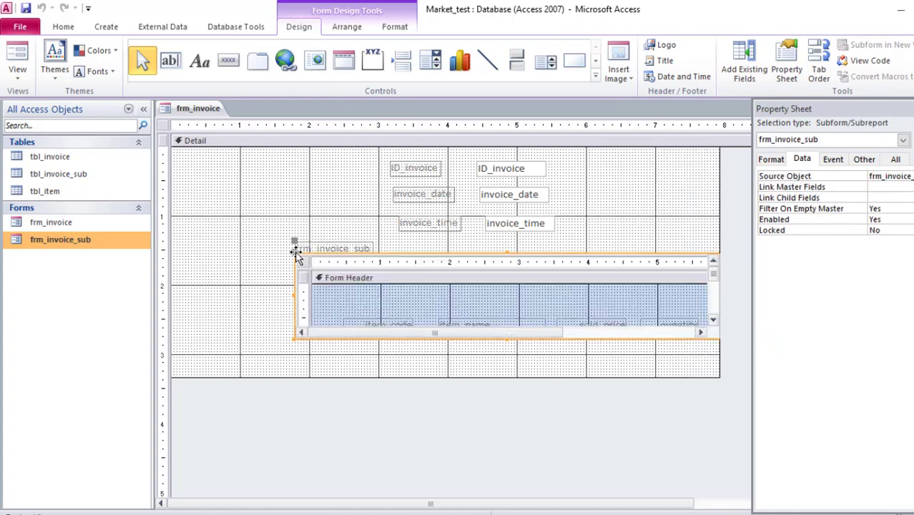
Delete the subform's attached label and move the subform to the left edge of the Detail section, just below invoice_time.
left_click(311, 248)
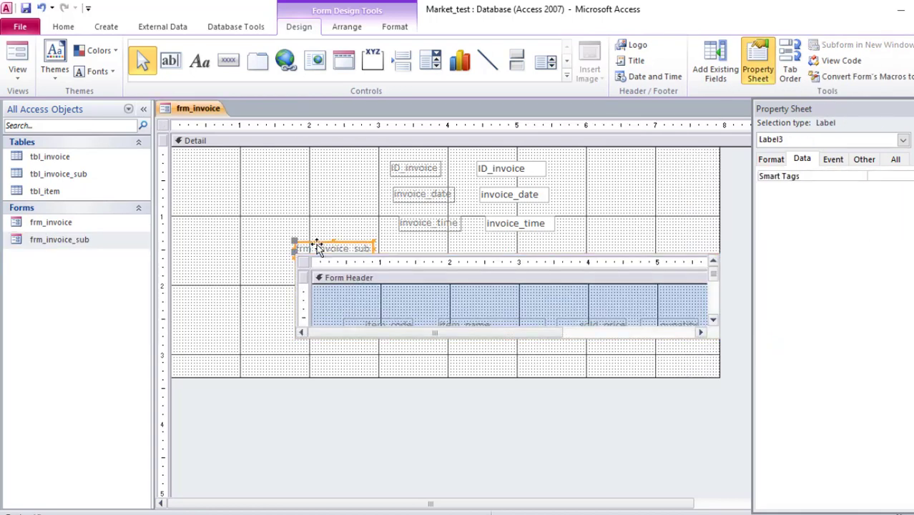
key("Delete")
left_click(295, 257)
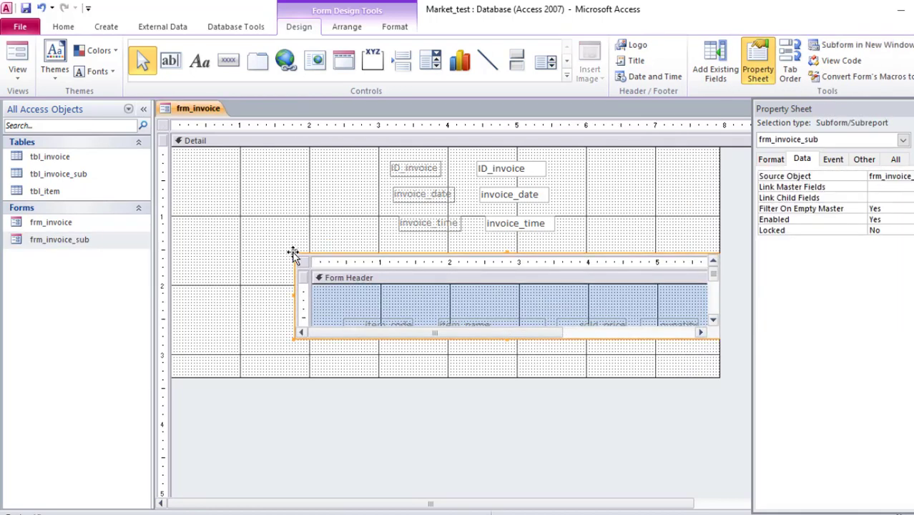
left_click_drag(295, 255, 177, 242)
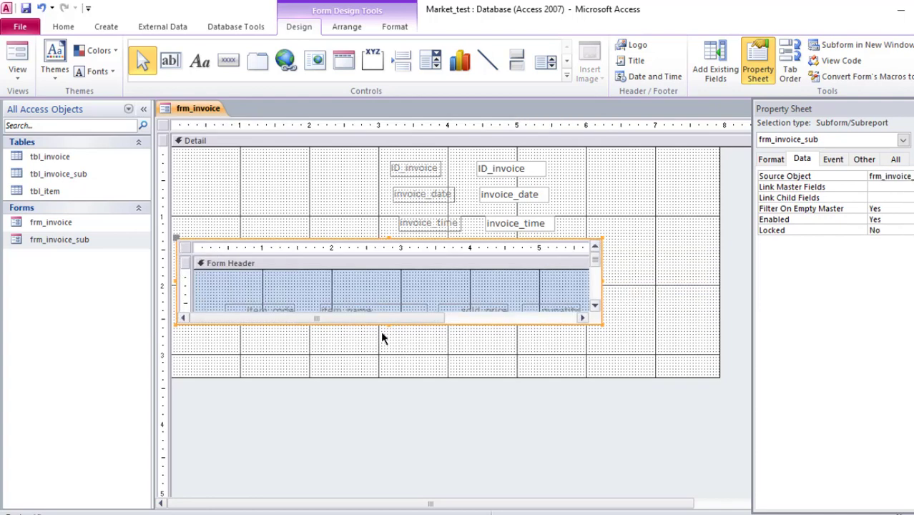
Enlarge the frm_invoice_sub subform to about 7.5 inches wide and 2.3 inches high.
left_click(388, 322)
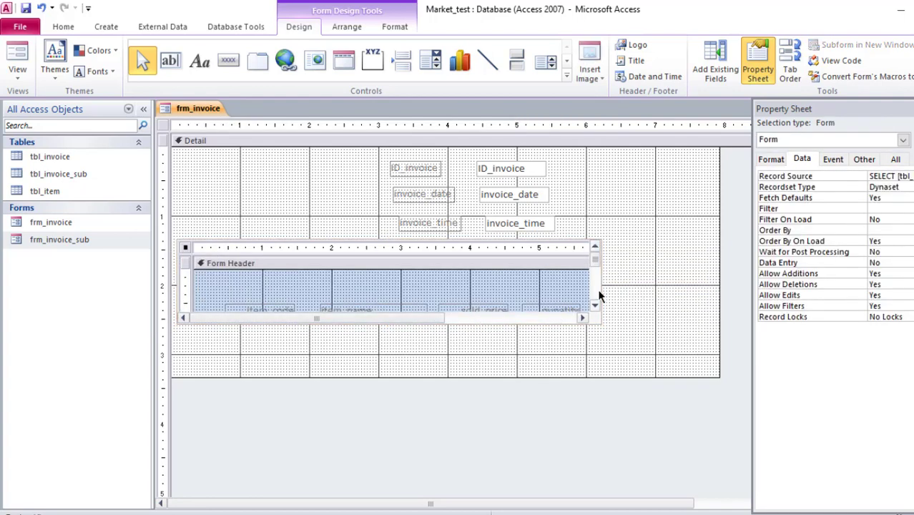
scroll(604, 290, "down", 1)
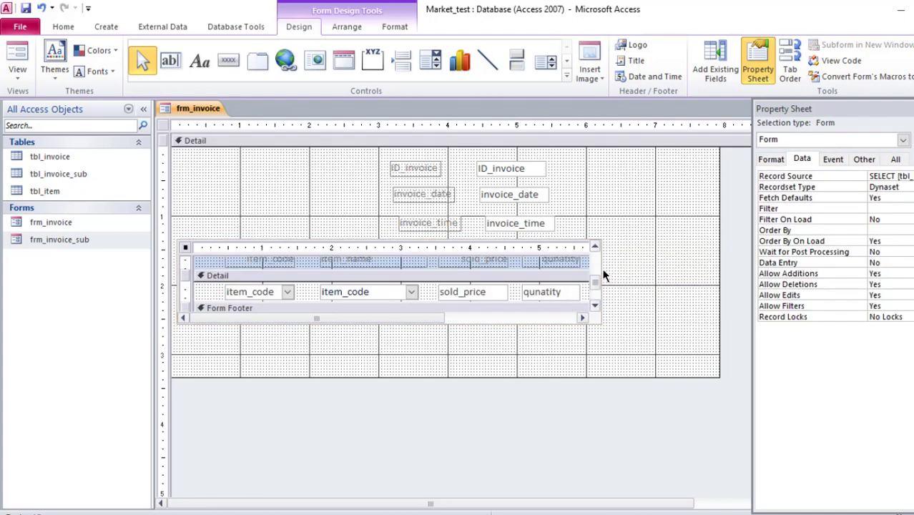
scroll(601, 274, "up", 1)
left_click(602, 281)
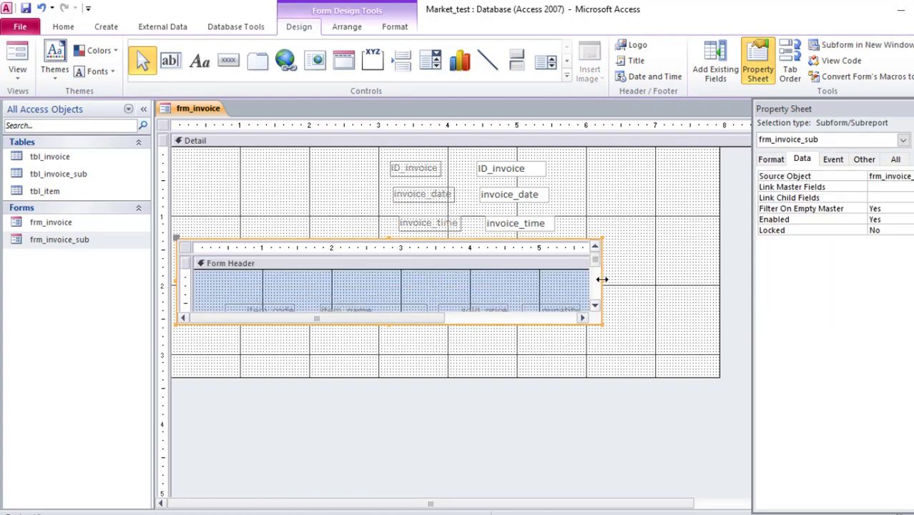
left_click_drag(603, 281, 696, 288)
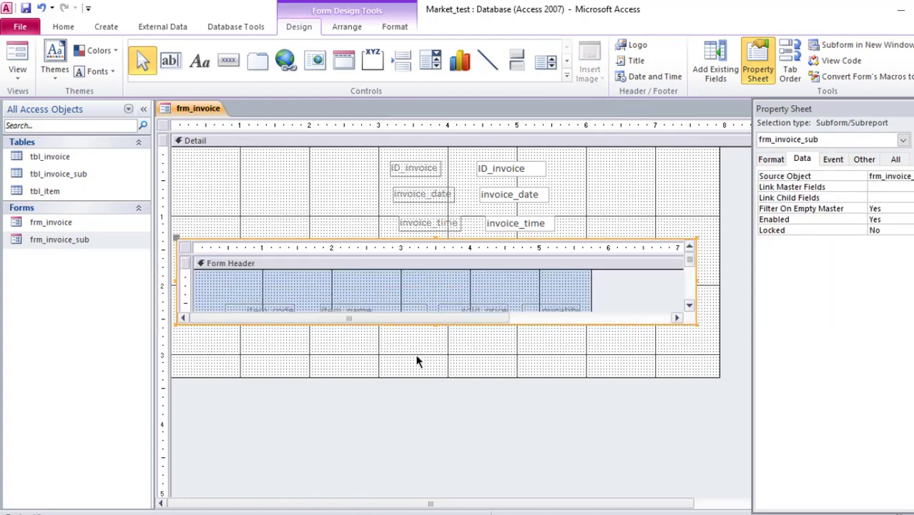
left_click_drag(437, 325, 429, 396)
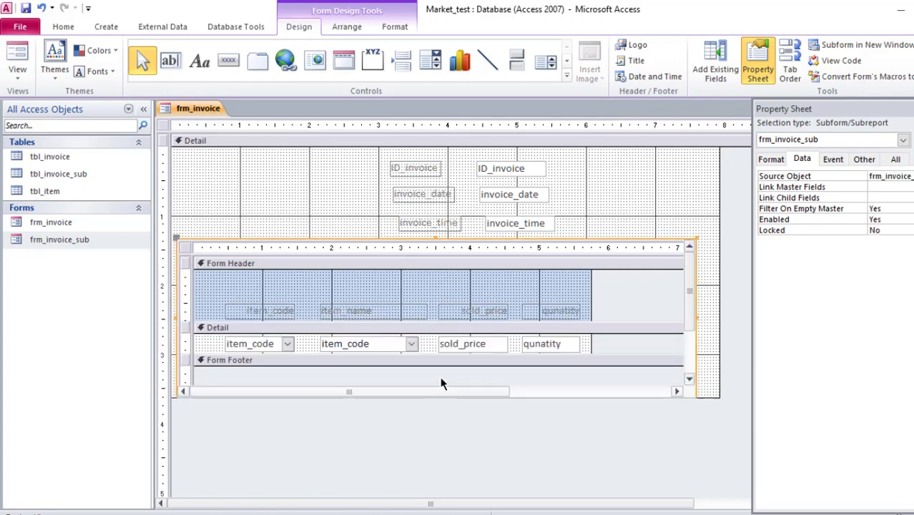
Move the ID_invoice, invoice_date and invoice_time fields with their labels to the right end of the Detail section above the subform.
left_click(311, 196)
left_click_drag(606, 159, 426, 238)
left_click_drag(433, 197, 594, 189)
left_click(180, 136)
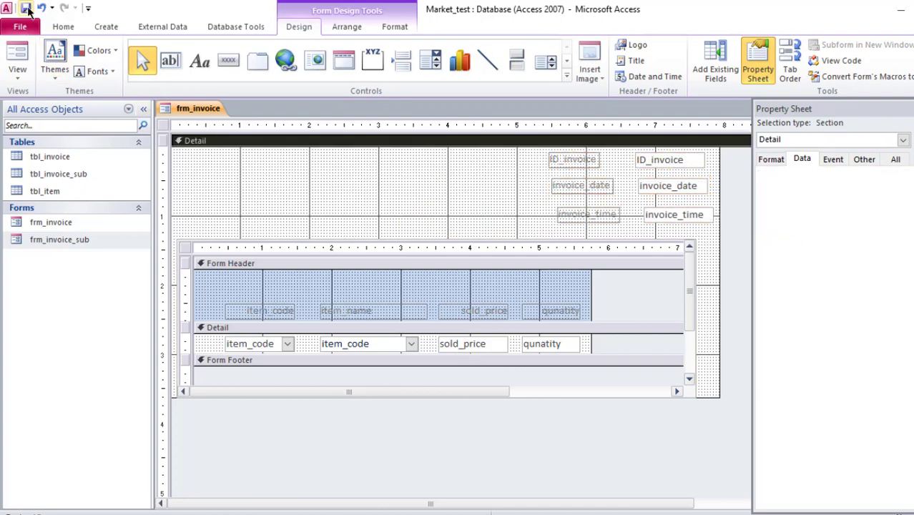
Preview frm_invoice with its embedded subform in Form View and return to Design View.
left_click(17, 61)
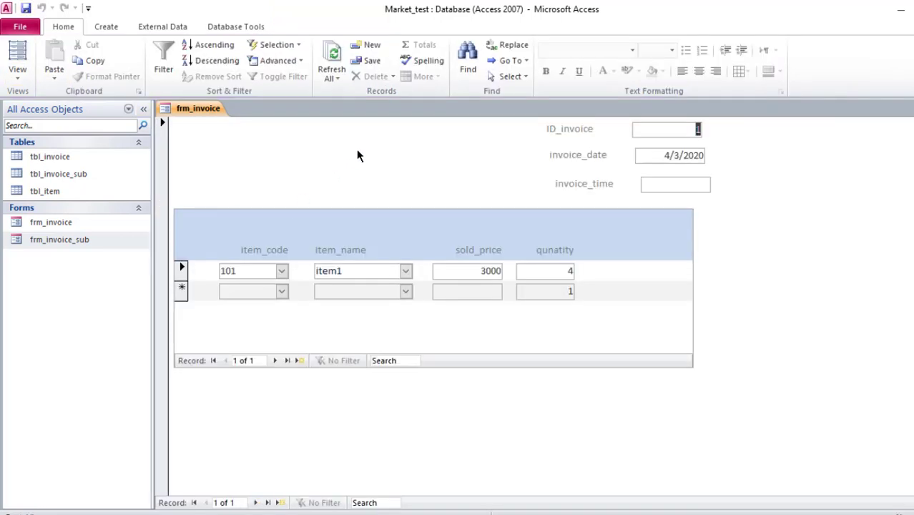
right_click(183, 111)
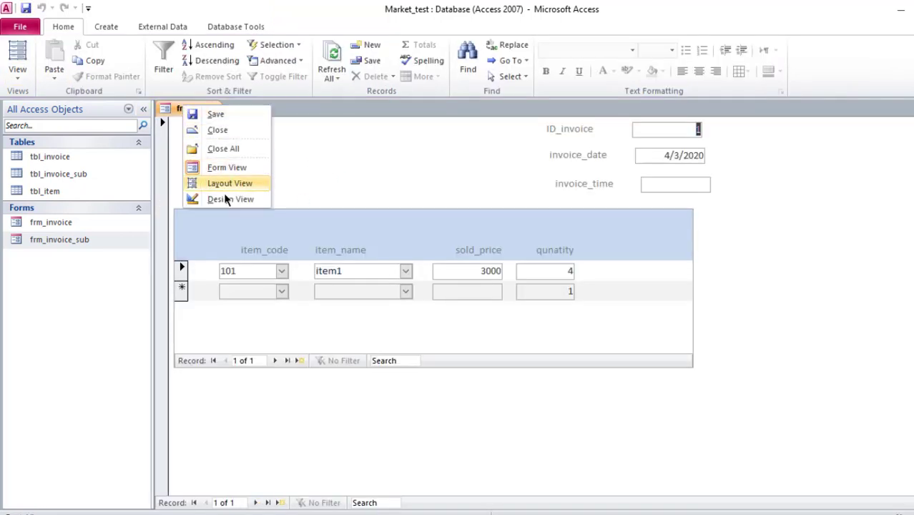
left_click(229, 198)
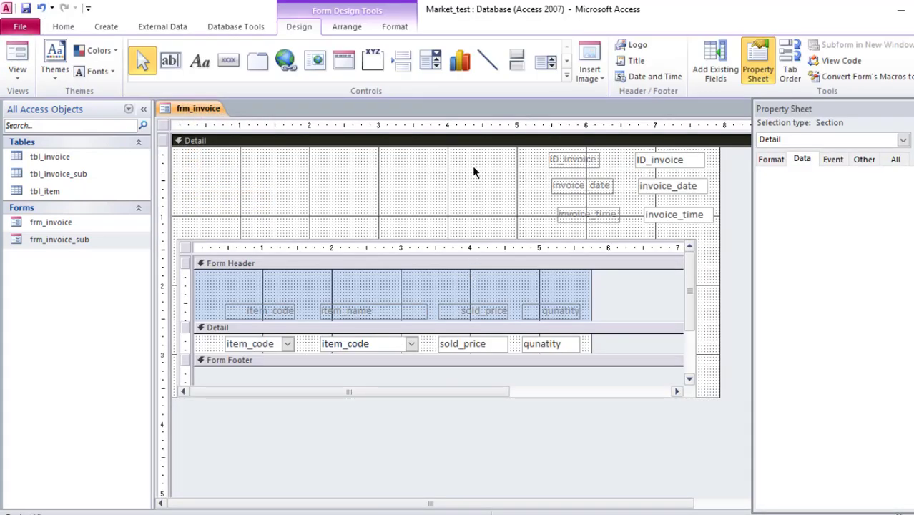
left_click_drag(505, 166, 700, 215)
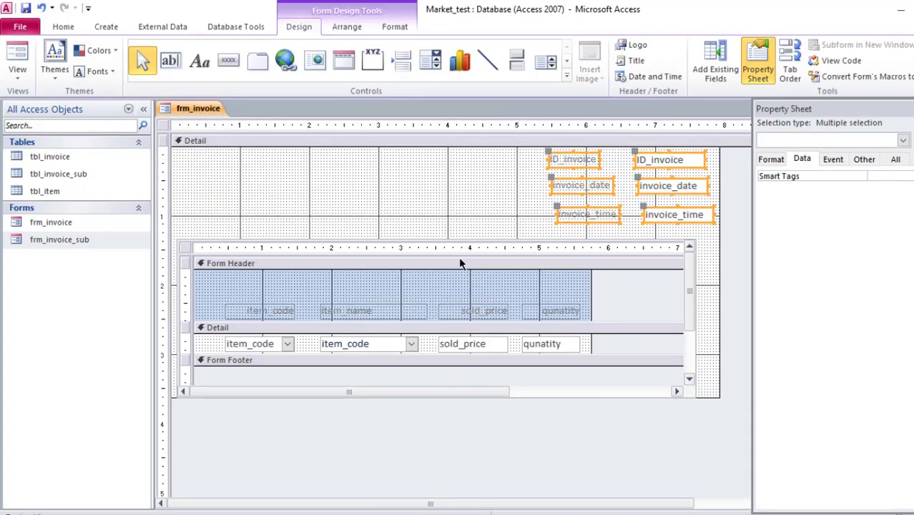
left_click(442, 207)
Select the frm_invoice_sub subform and examine its Link Master Fields and Link Child Fields properties.
left_click(438, 241)
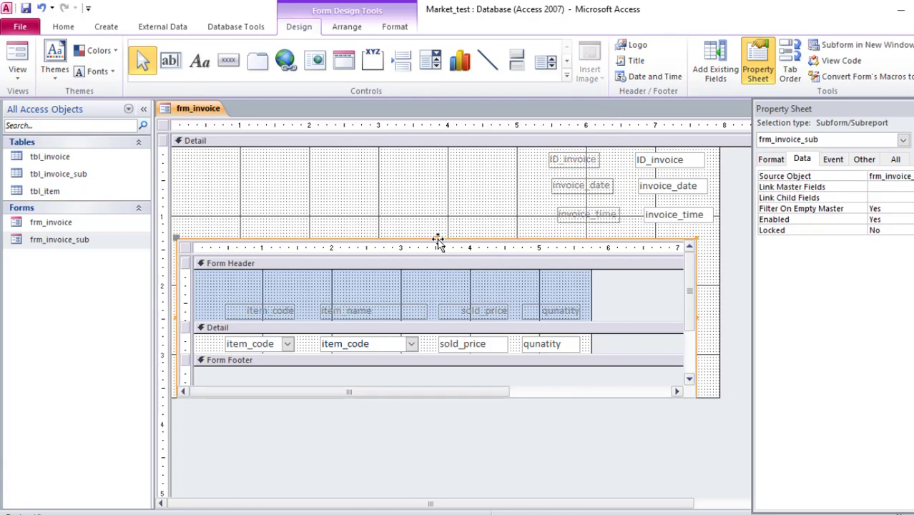
left_click(812, 187)
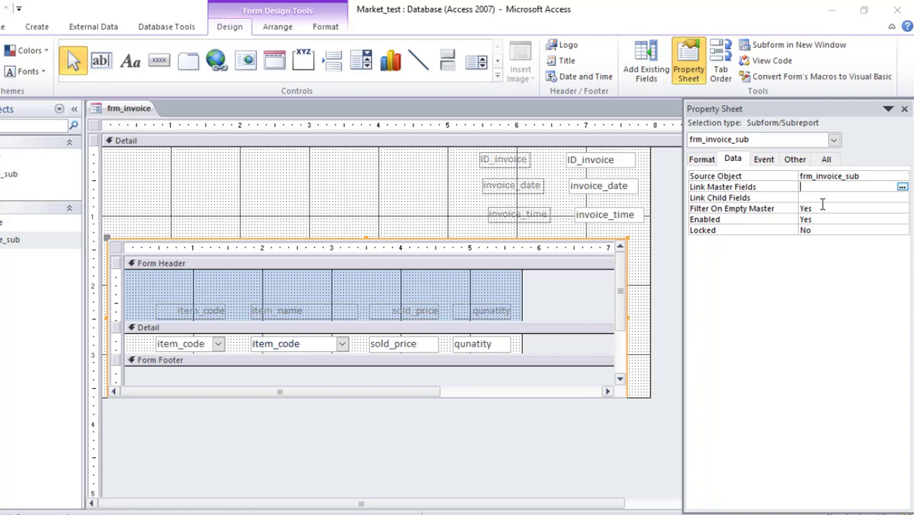
left_click(824, 206)
left_click(823, 198)
left_click(824, 186)
left_click(827, 197)
left_click(825, 189)
left_click(827, 198)
left_click(406, 192)
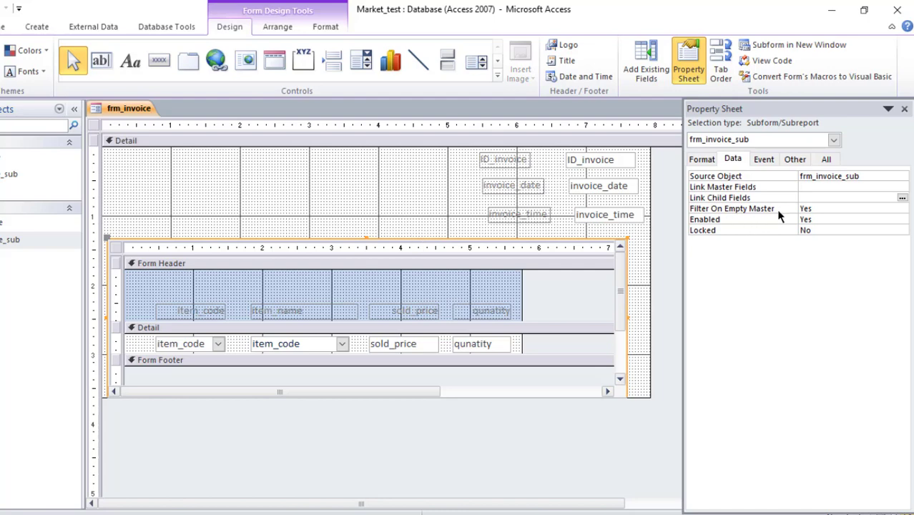
Try to link ID_invoice to a child field of the subform in the Subform Field Linker.
left_click(832, 186)
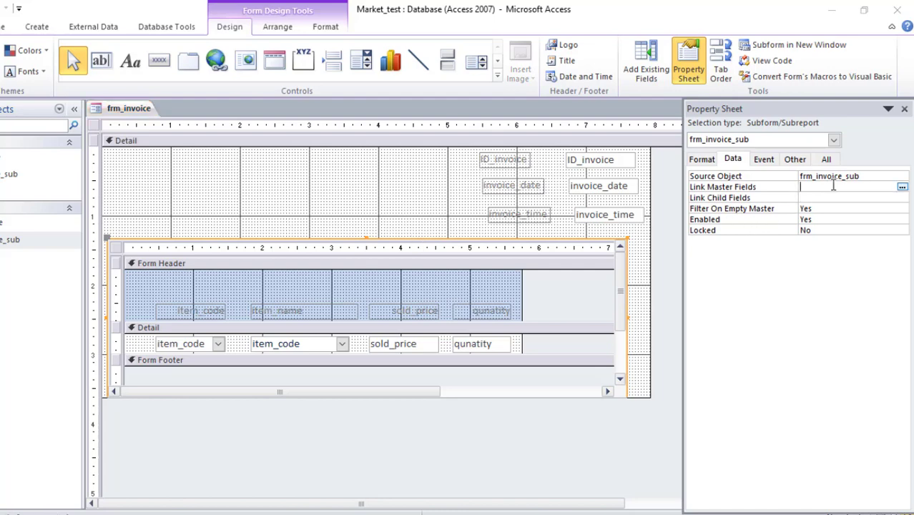
left_click(902, 187)
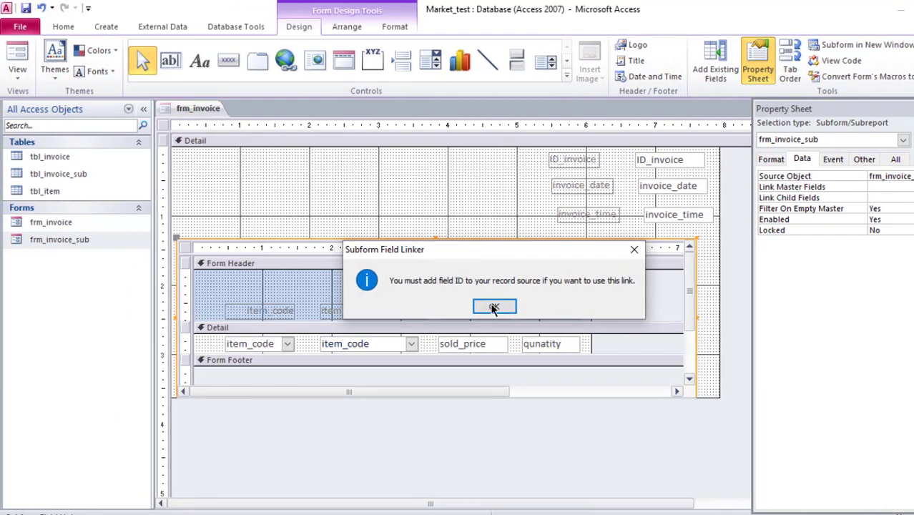
left_click(493, 307)
left_click(448, 179)
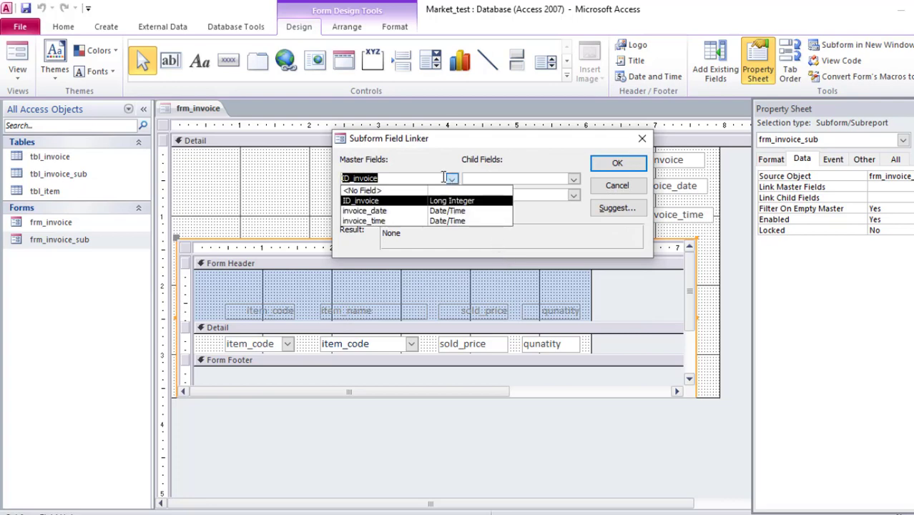
left_click(399, 176)
left_click_drag(435, 139, 347, 215)
left_click(494, 252)
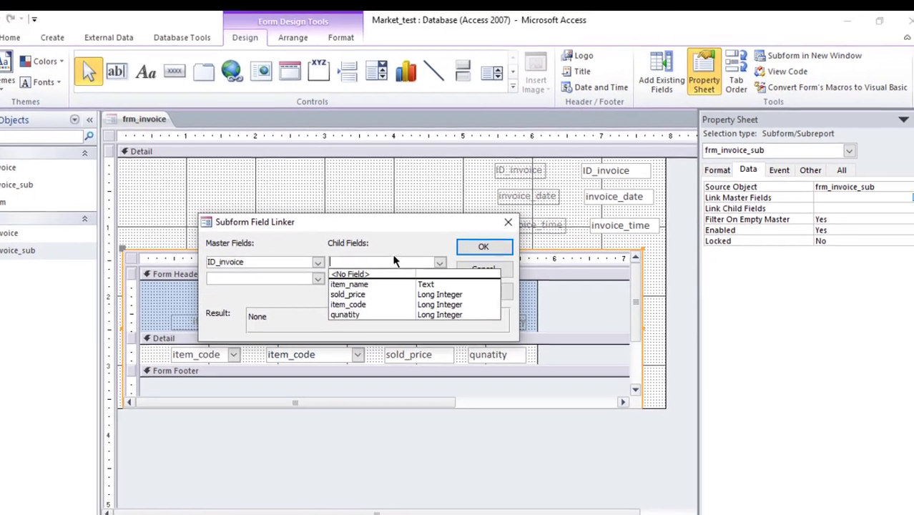
left_click(450, 215)
left_click(533, 260)
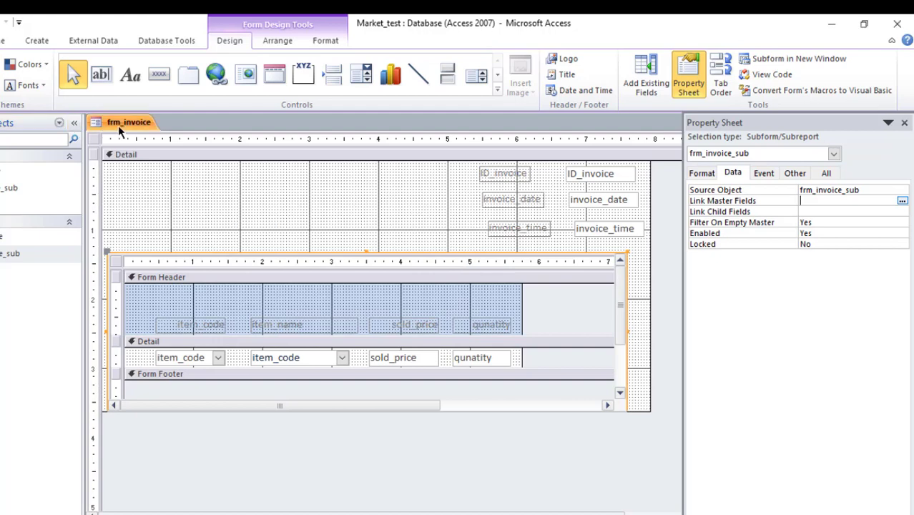
Close frm_invoice and open frm_invoice_sub in Design View.
right_click(118, 126)
left_click(159, 169)
right_click(8, 256)
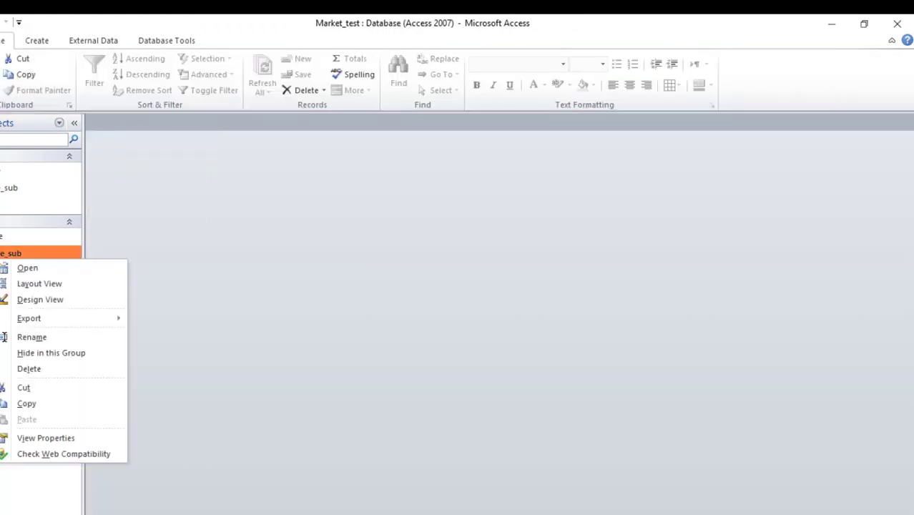
left_click(52, 300)
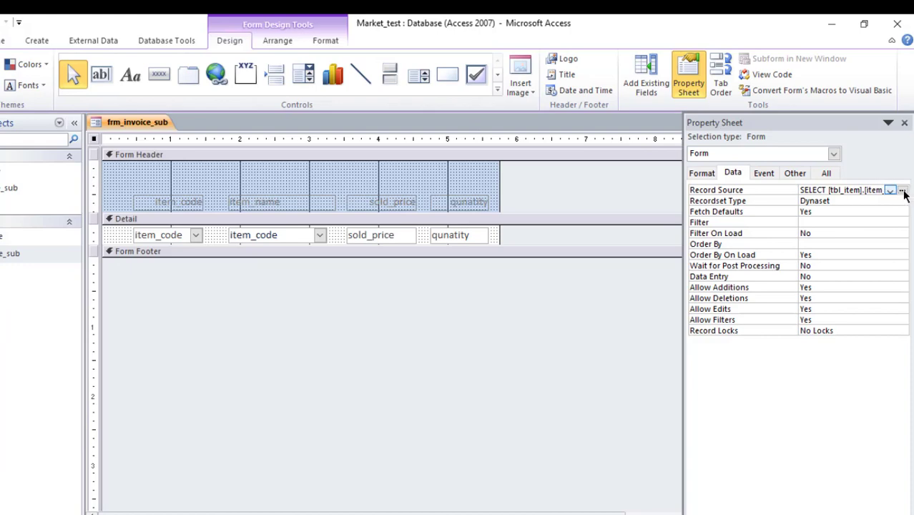
Add the ID field of tbl_invoice_sub to the record source query of frm_invoice_sub and save the updated SQL statement.
left_click(902, 191)
left_click(160, 179)
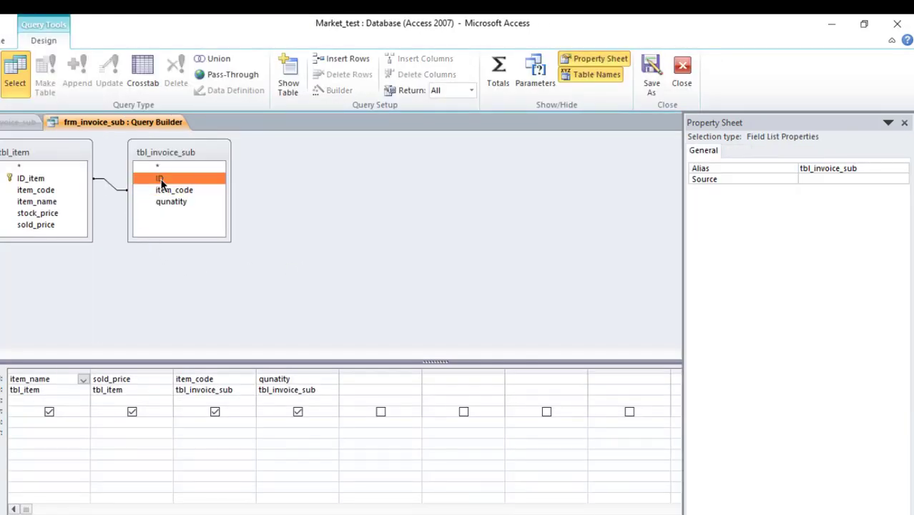
double_click(162, 180)
left_click(682, 71)
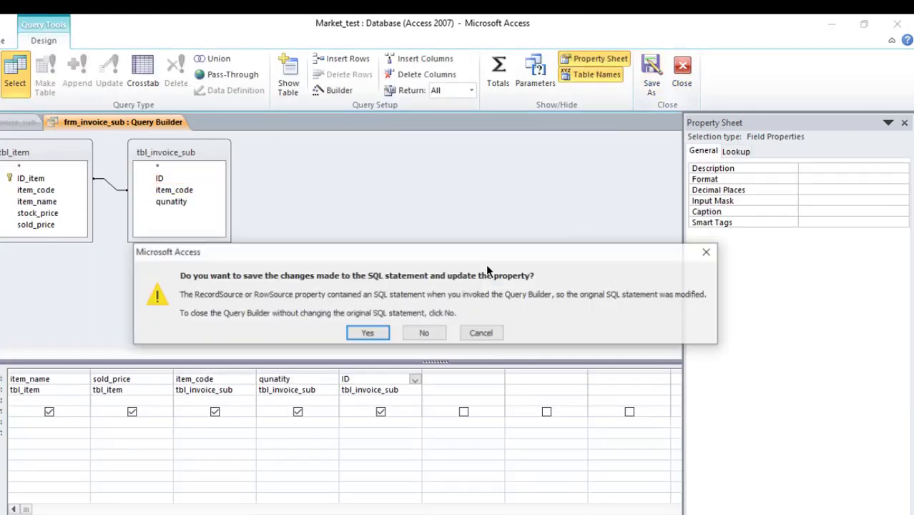
left_click(368, 332)
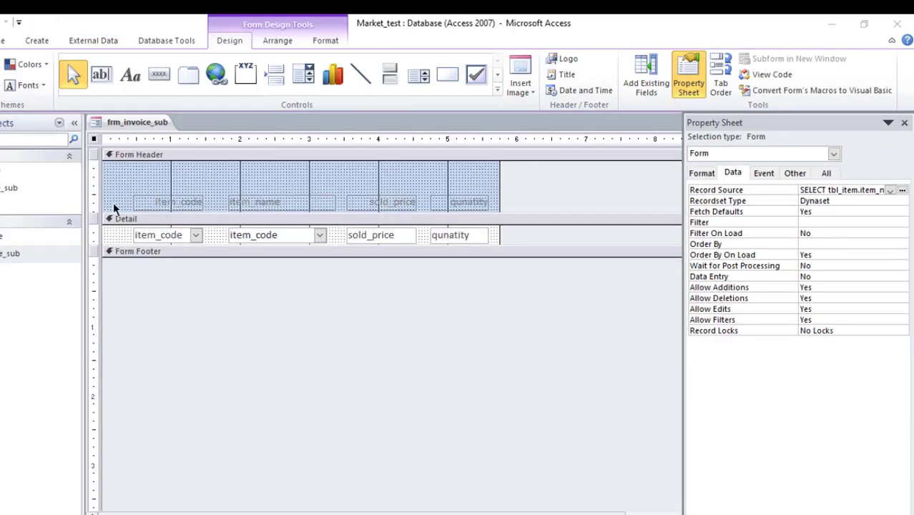
Add tbl_invoice to the subform's record source query to examine its relationship with tbl_invoice_sub.
left_click(903, 190)
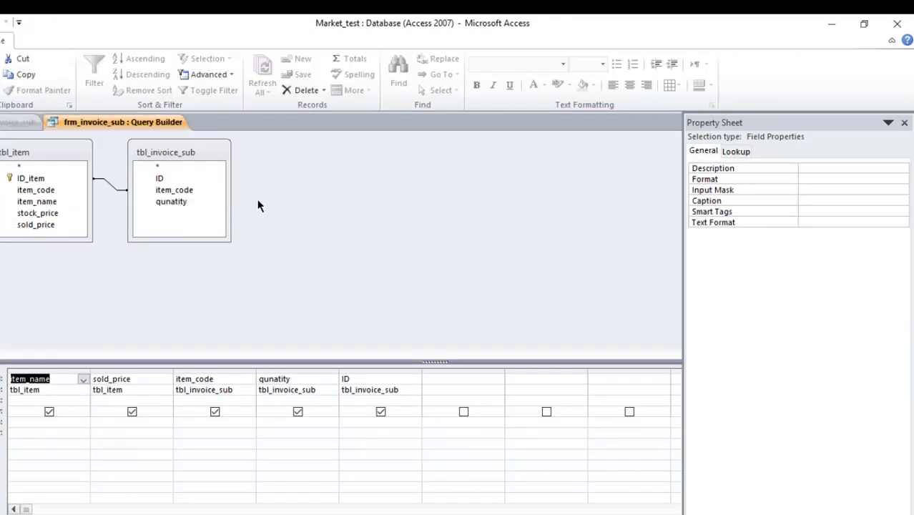
left_click_drag(159, 149, 165, 183)
left_click(111, 190)
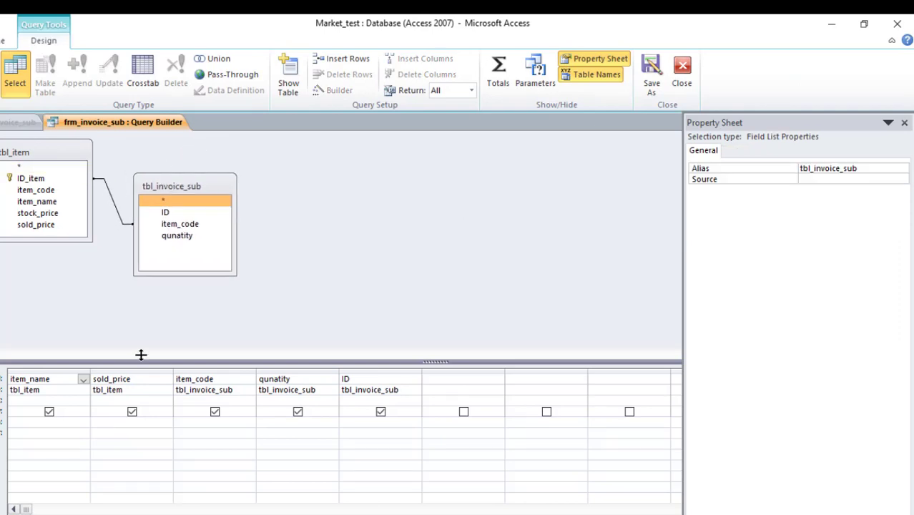
left_click(289, 76)
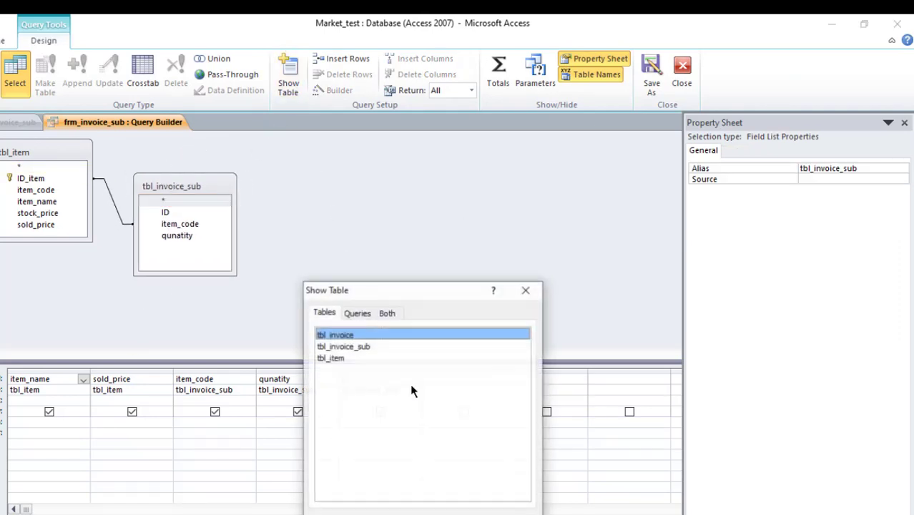
left_click(344, 348)
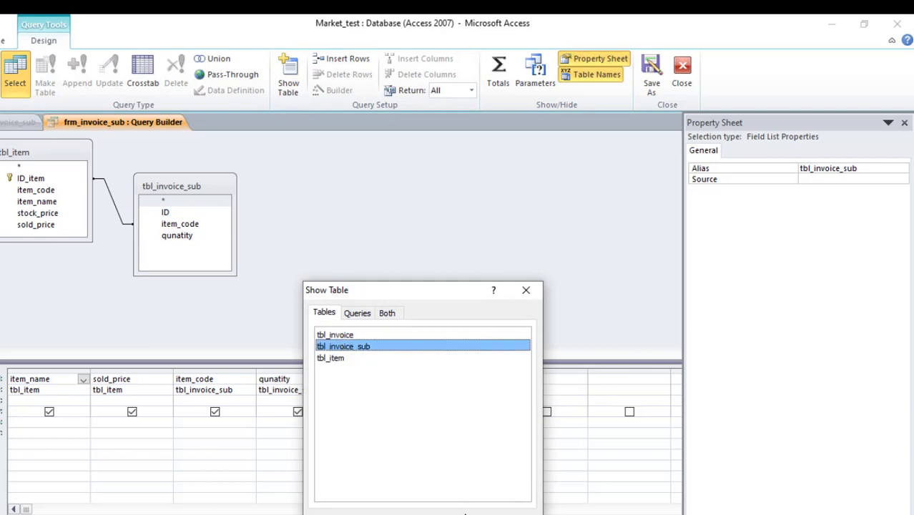
left_click(350, 334)
key("Return")
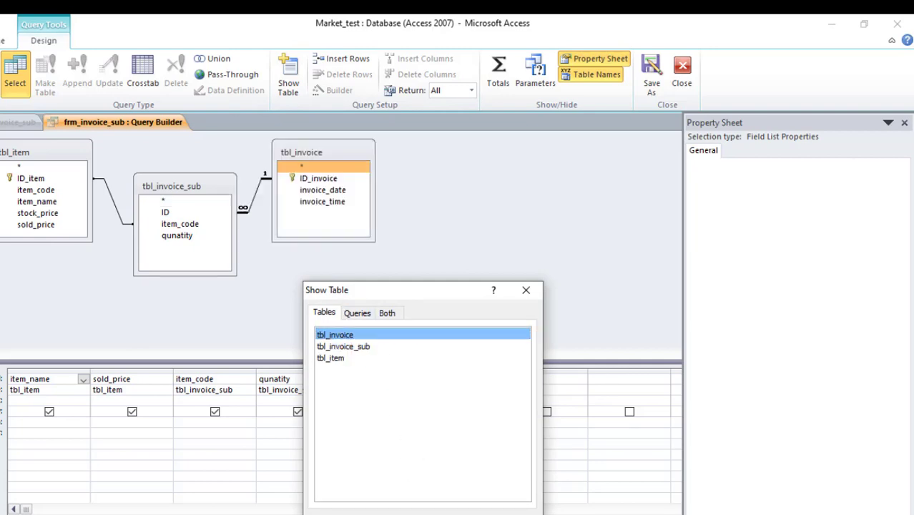
key("Escape")
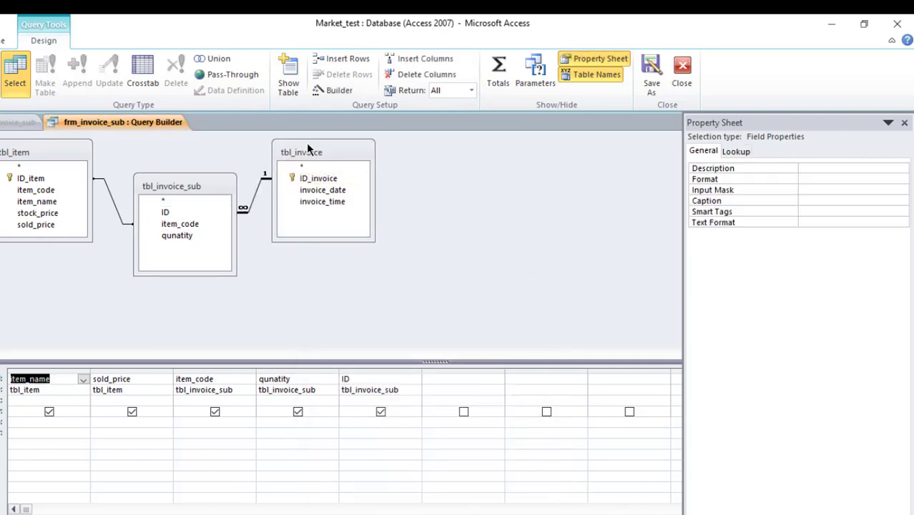
Remove tbl_invoice from the subform's record source query and close the Query Builder.
left_click(308, 148)
right_click(307, 148)
left_click(346, 153)
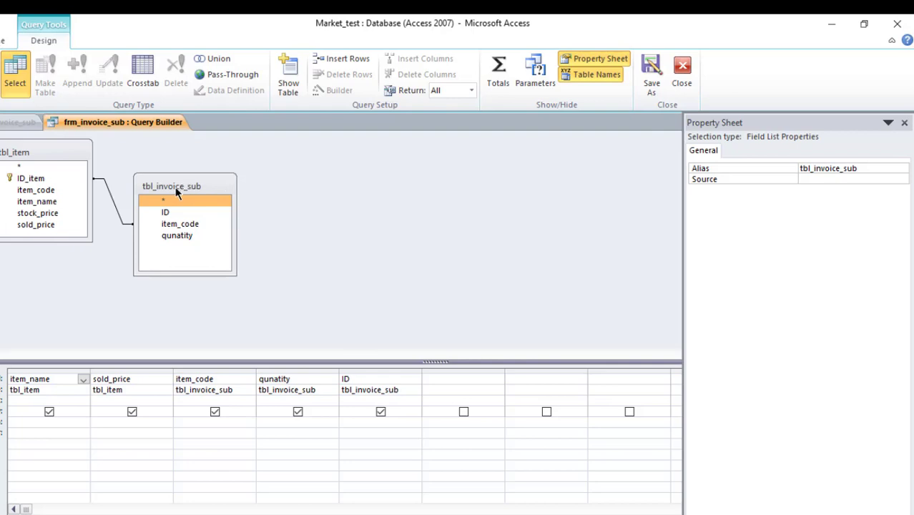
left_click(681, 72)
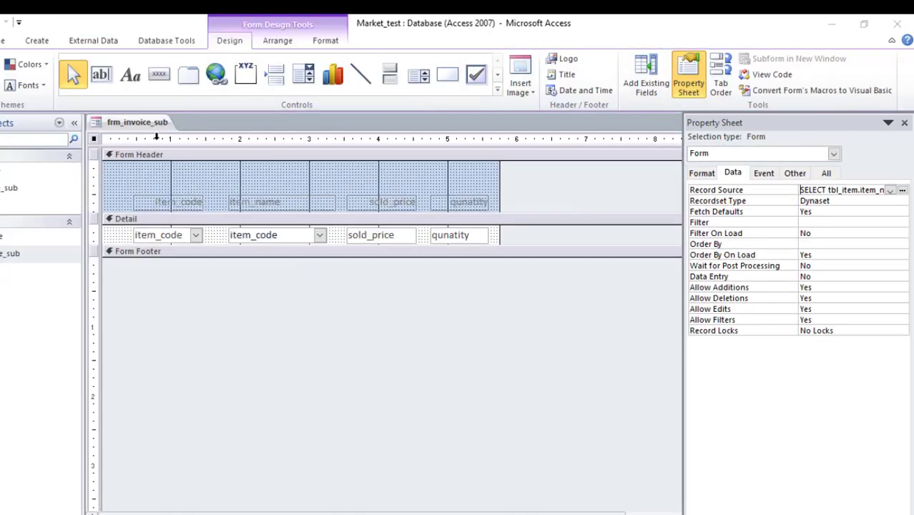
Close frm_invoice_sub with its changes saved and open frm_invoice in Design View.
right_click(148, 117)
right_click(139, 126)
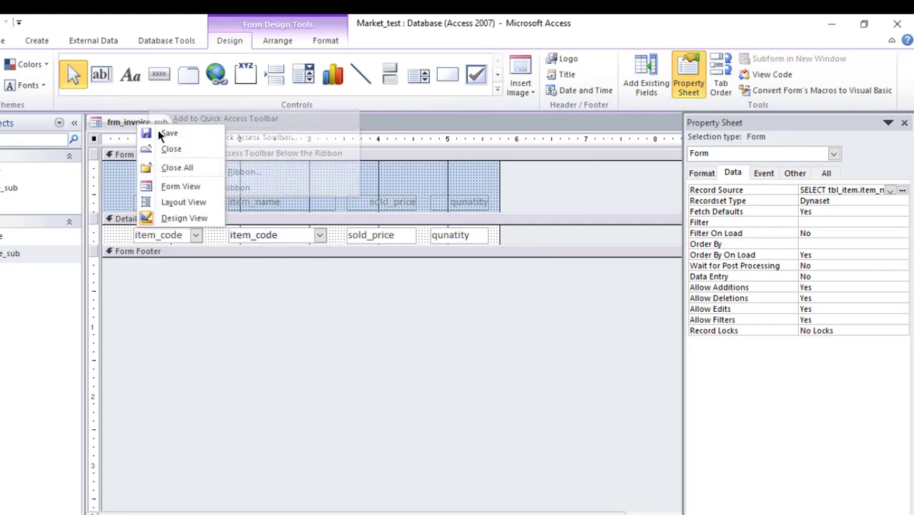
left_click(173, 166)
left_click(369, 320)
right_click(11, 251)
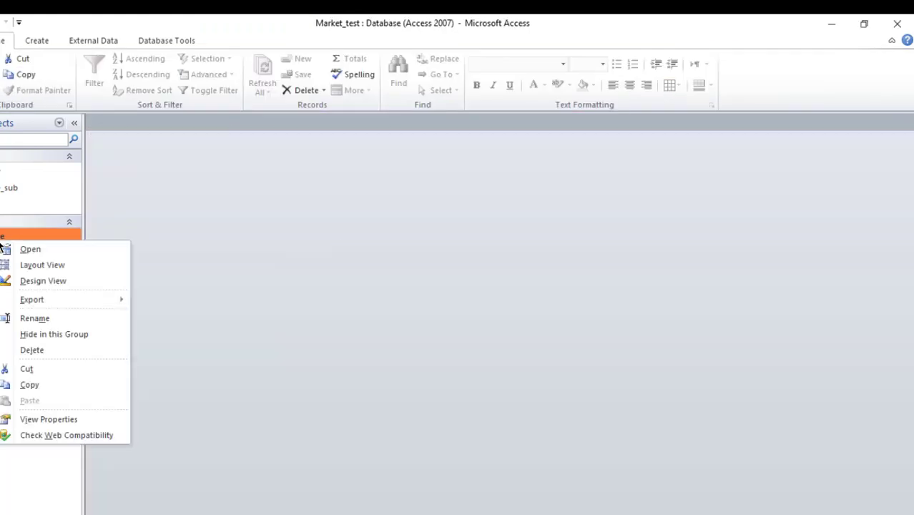
left_click(52, 282)
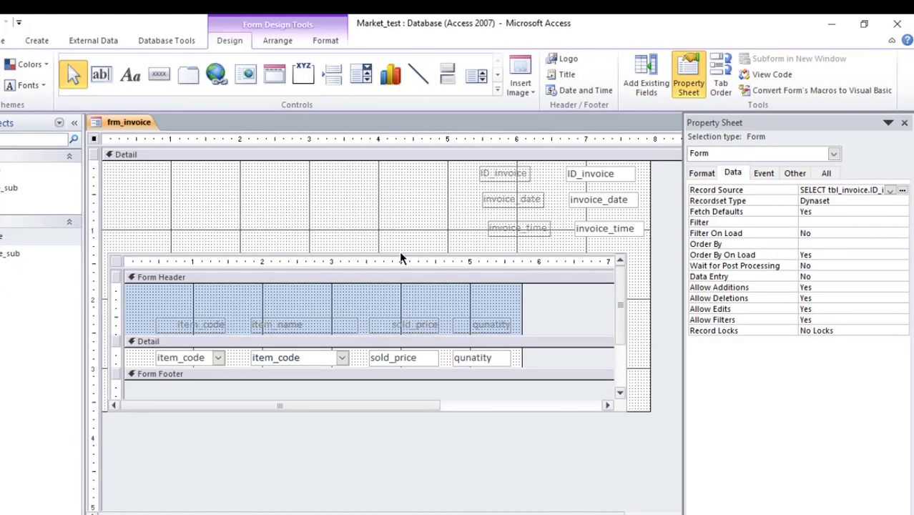
Link the frm_invoice_sub subform to the main form with master field ID_invoice and child field ID.
left_click(400, 255)
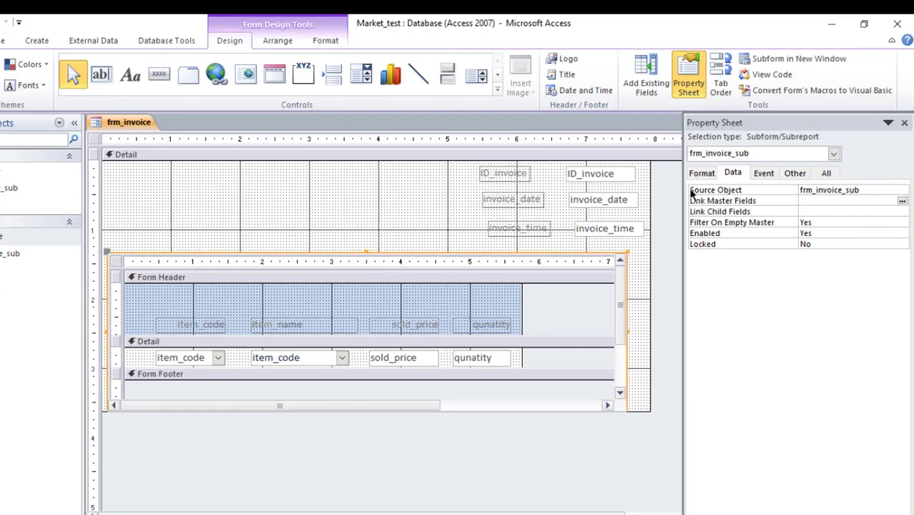
left_click(871, 204)
left_click(902, 201)
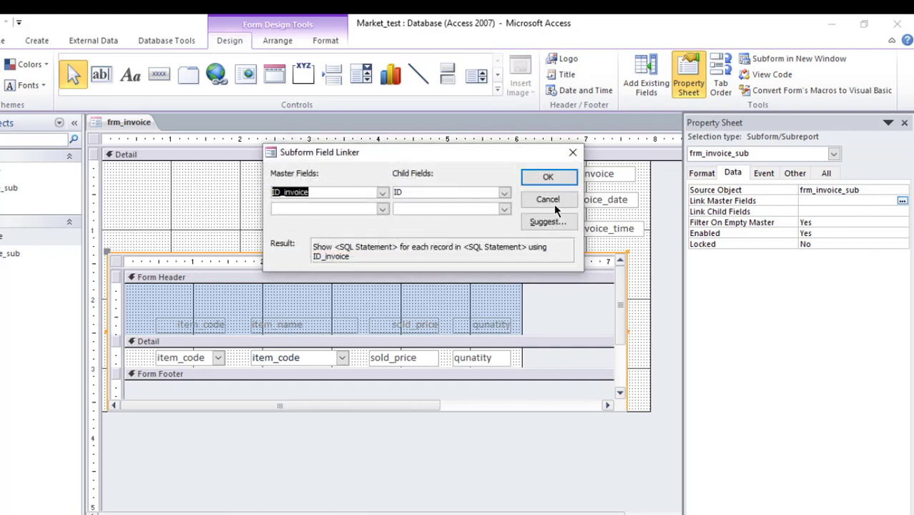
left_click(382, 192)
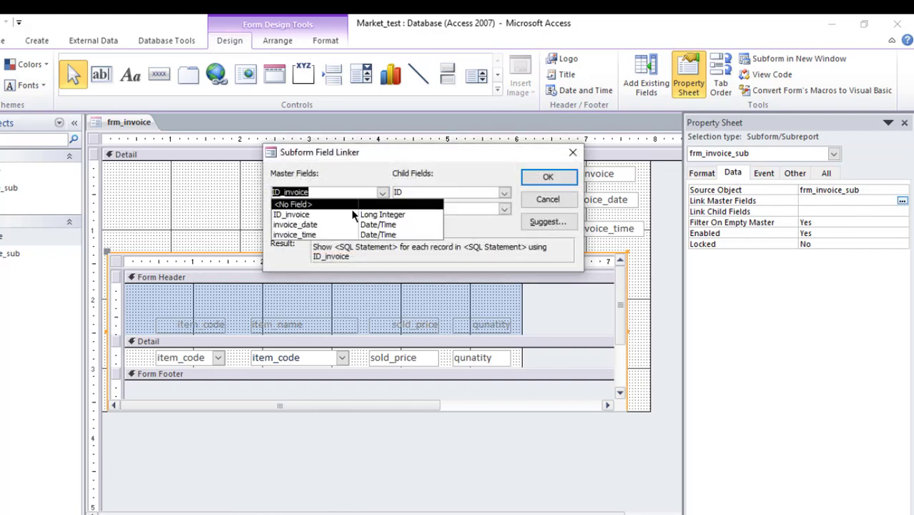
key("Escape")
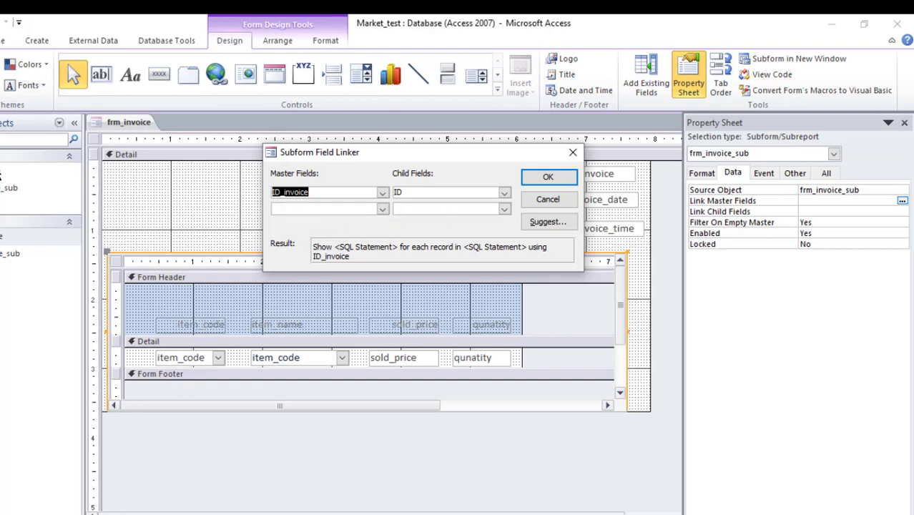
left_click(504, 193)
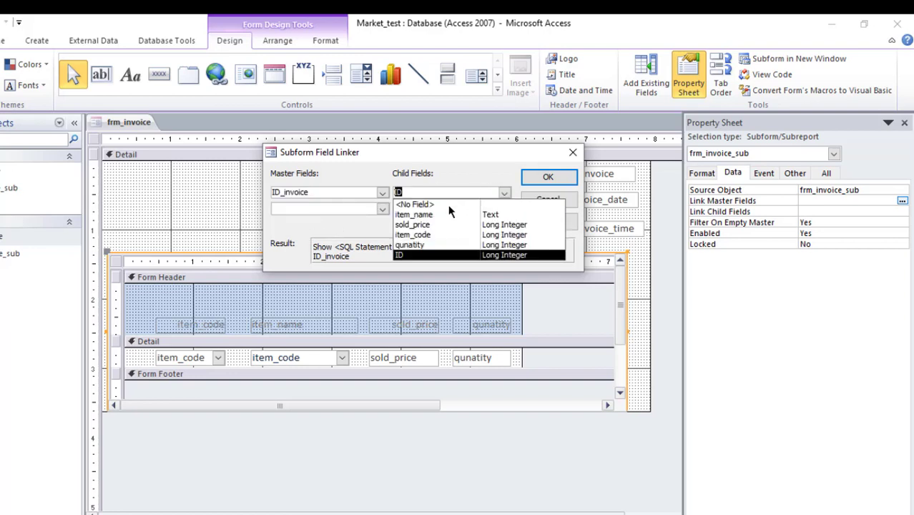
left_click(429, 254)
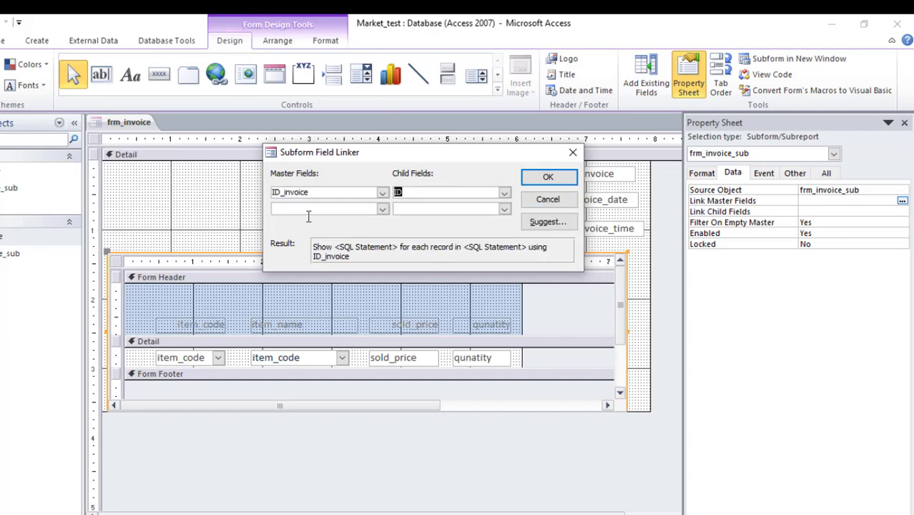
left_click(547, 176)
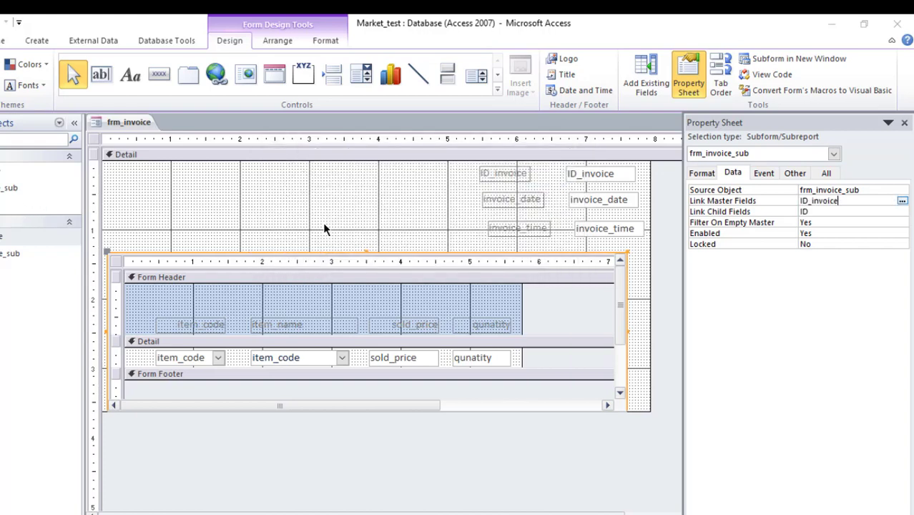
Reselect the frm_invoice_sub subform control and check its master and child link fields.
left_click(320, 232)
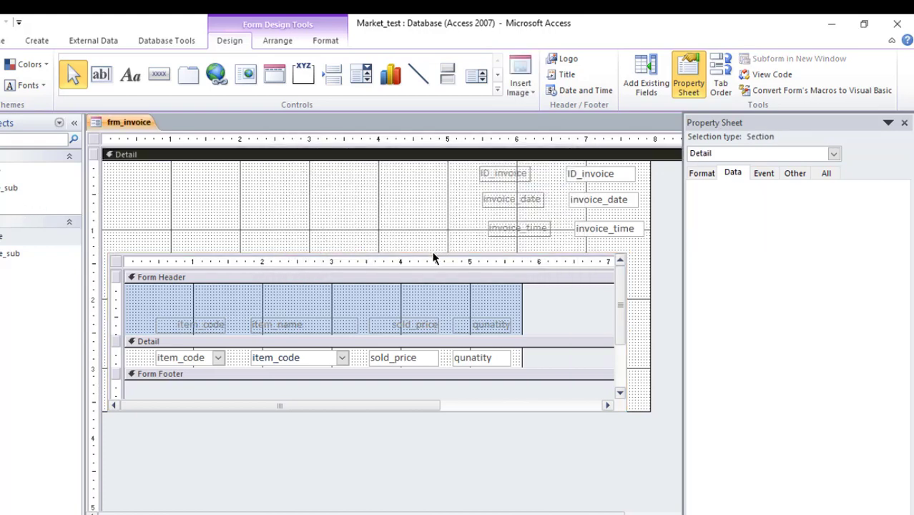
left_click(434, 256)
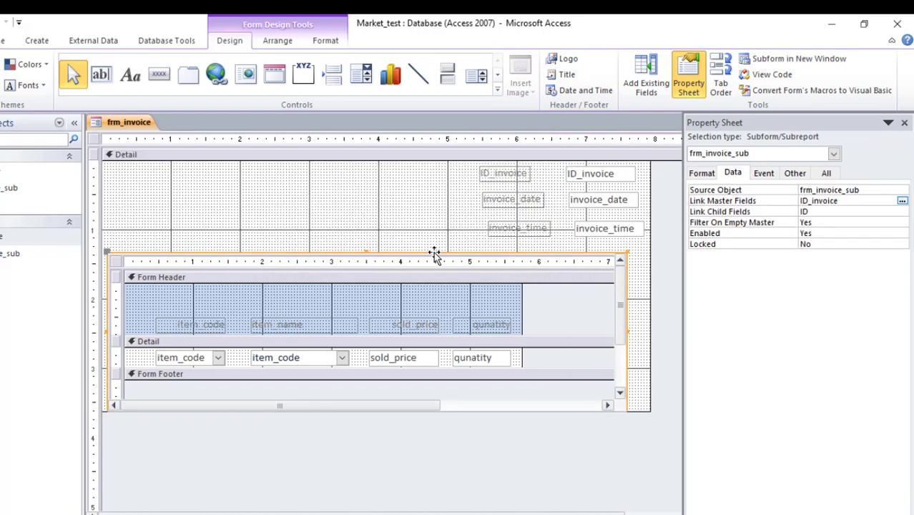
left_click(117, 261)
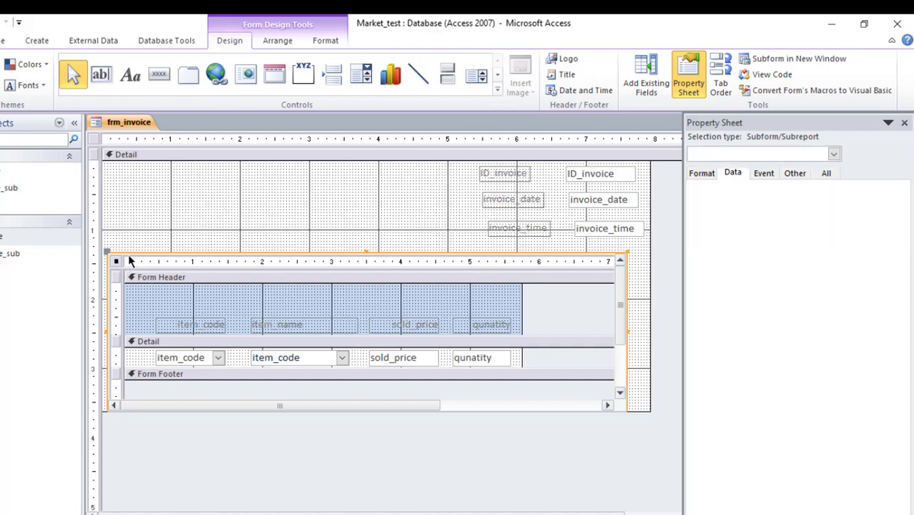
left_click(196, 255)
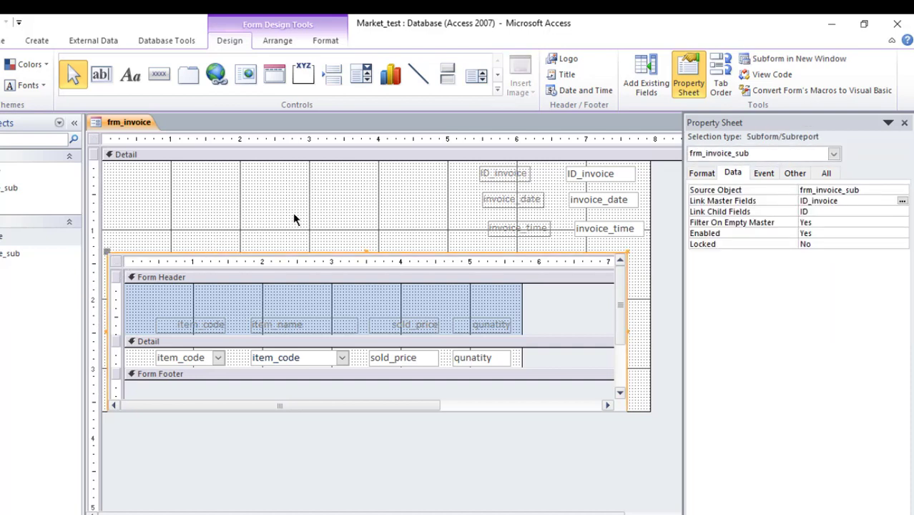
Show frm_invoice in Form View and start a new invoice record with today's date, 4/3/2020, and invoice time 12:00.
left_click(391, 218)
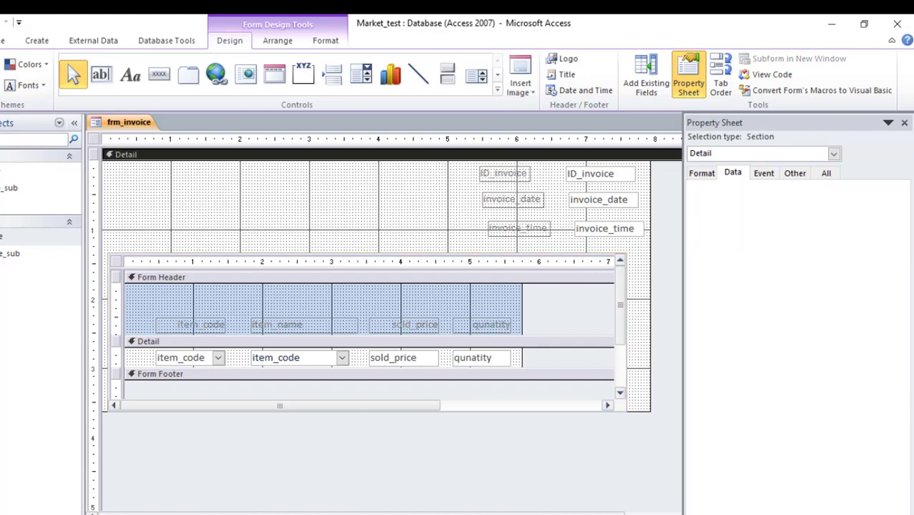
key("F5")
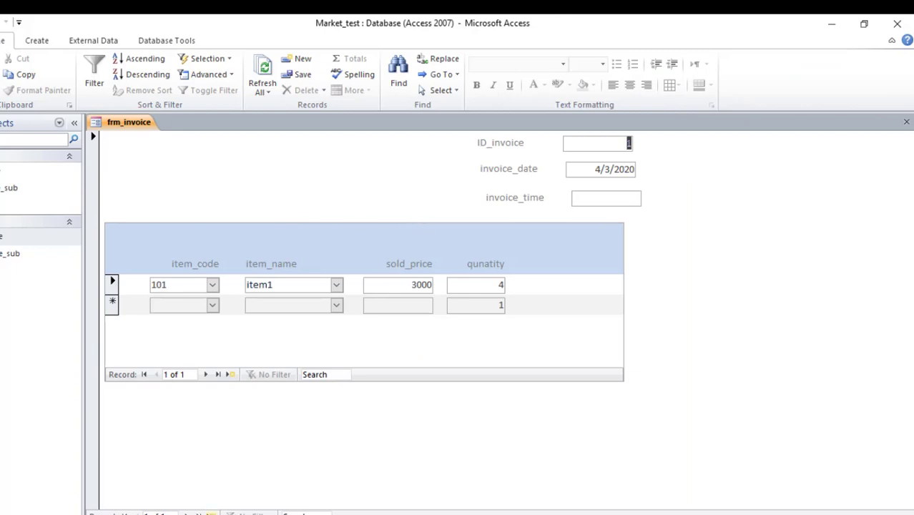
left_click(211, 512)
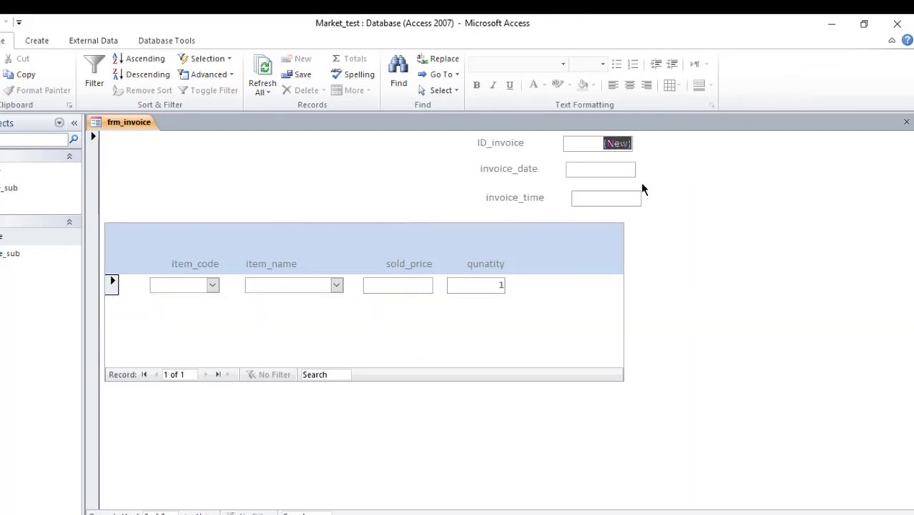
left_click(607, 168)
left_click(644, 169)
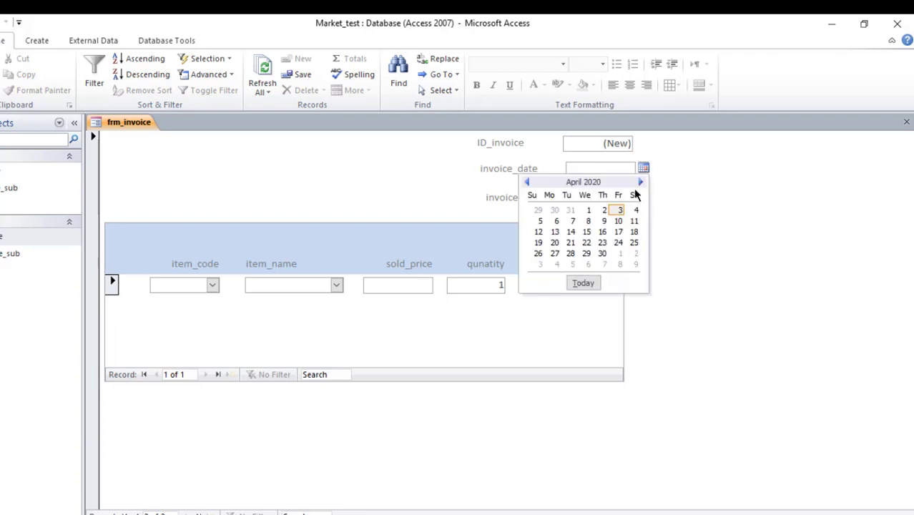
left_click(591, 284)
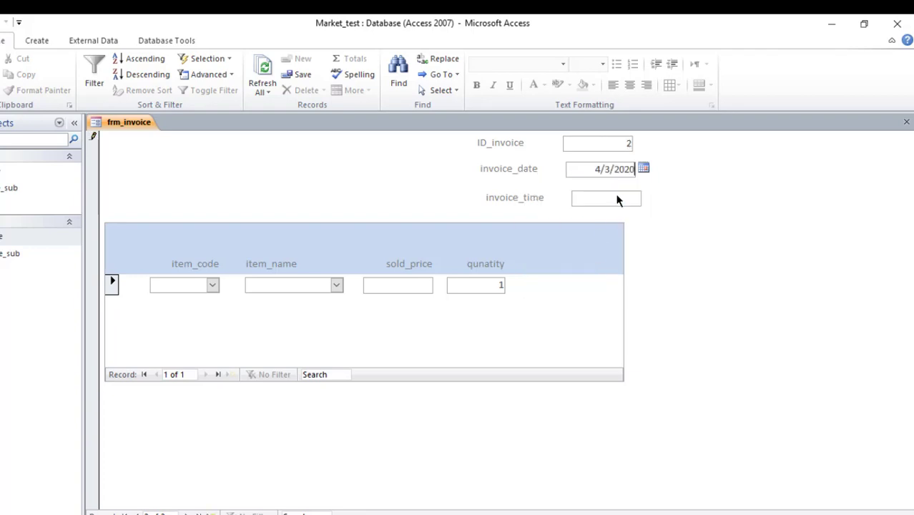
left_click(621, 204)
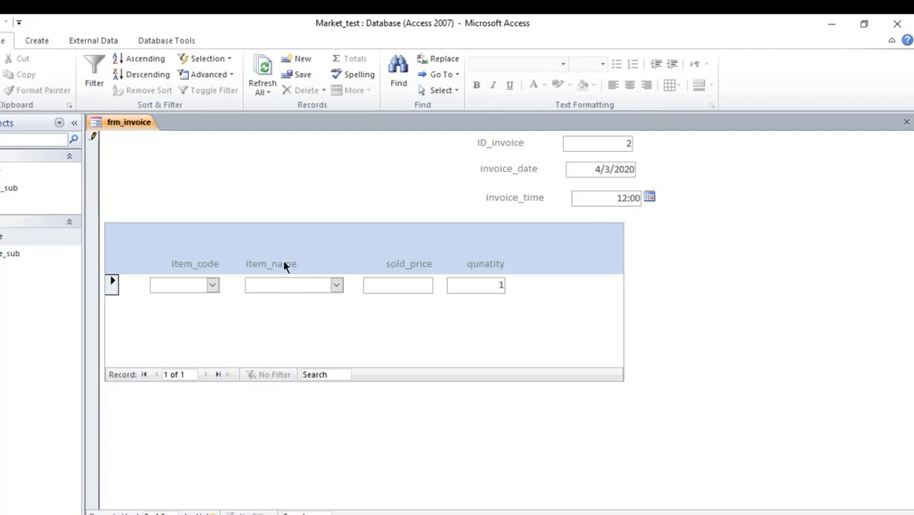
type("12:00")
Enter item code 101 with quantity 2 as the new invoice's first subform line.
left_click(205, 283)
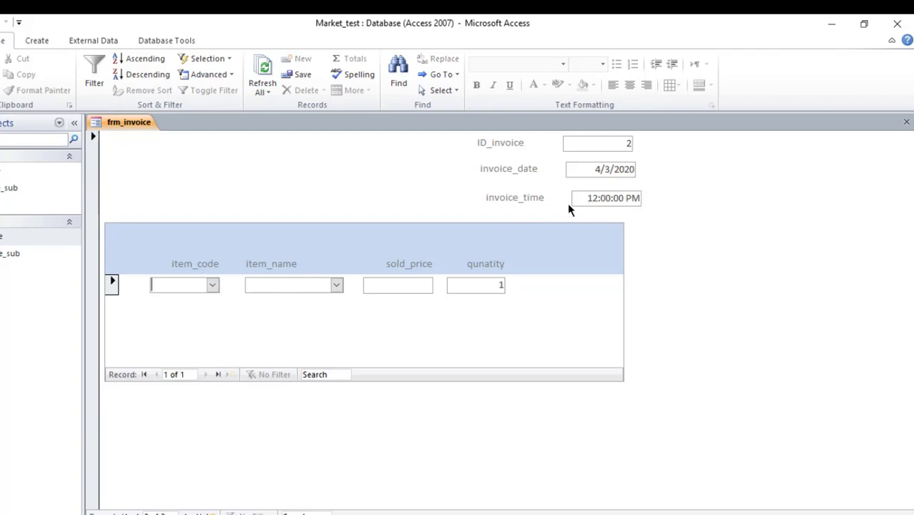
left_click(212, 284)
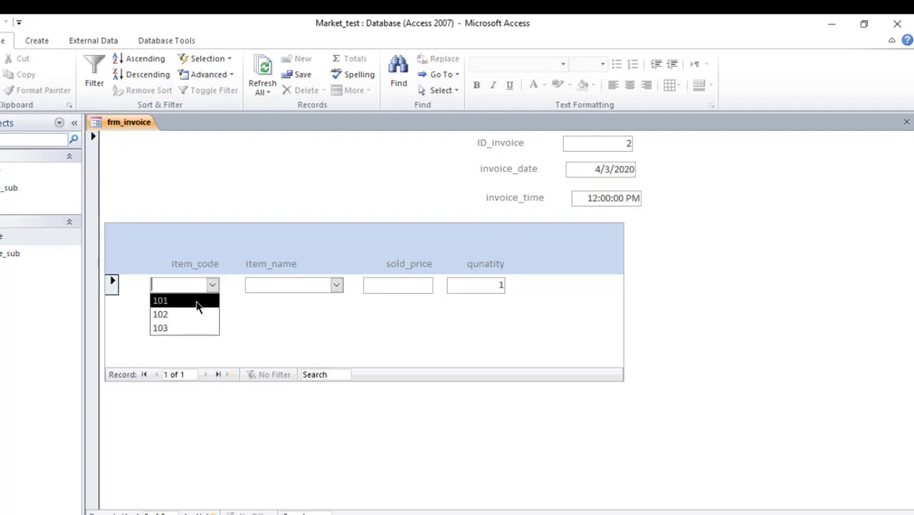
left_click(197, 299)
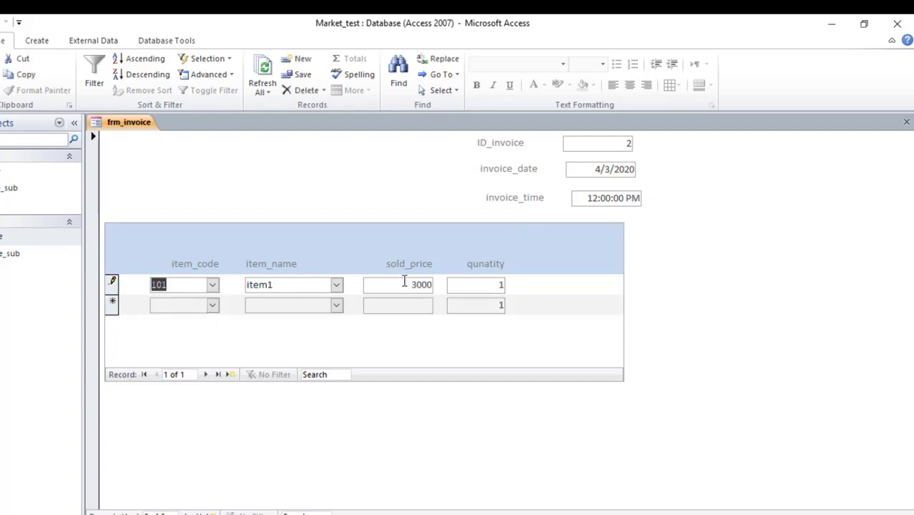
left_click(486, 285)
type("2")
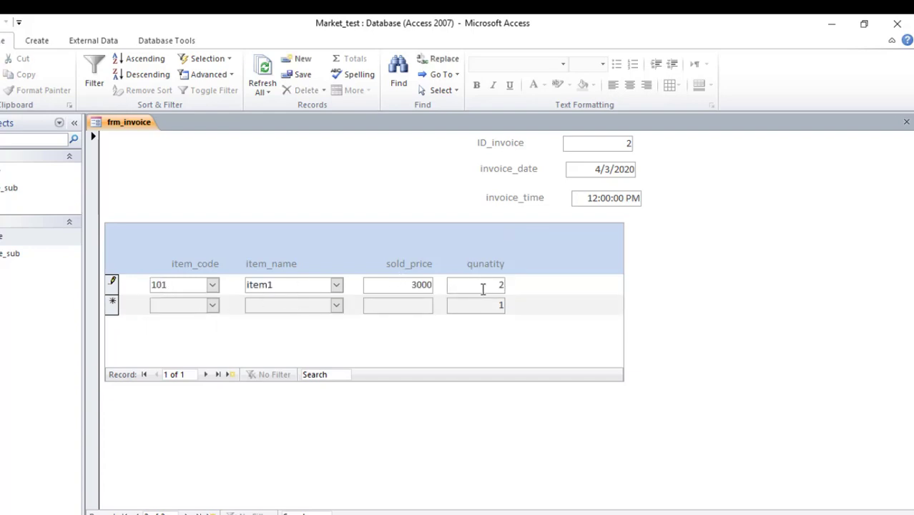
Add a second invoice line for item3 with quantity 4, and close the invoice form.
left_click(185, 305)
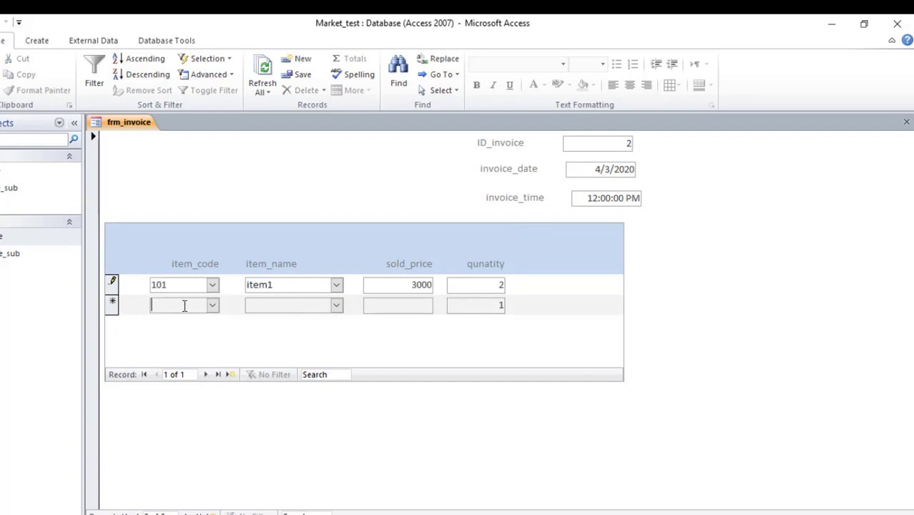
left_click(336, 306)
left_click(281, 349)
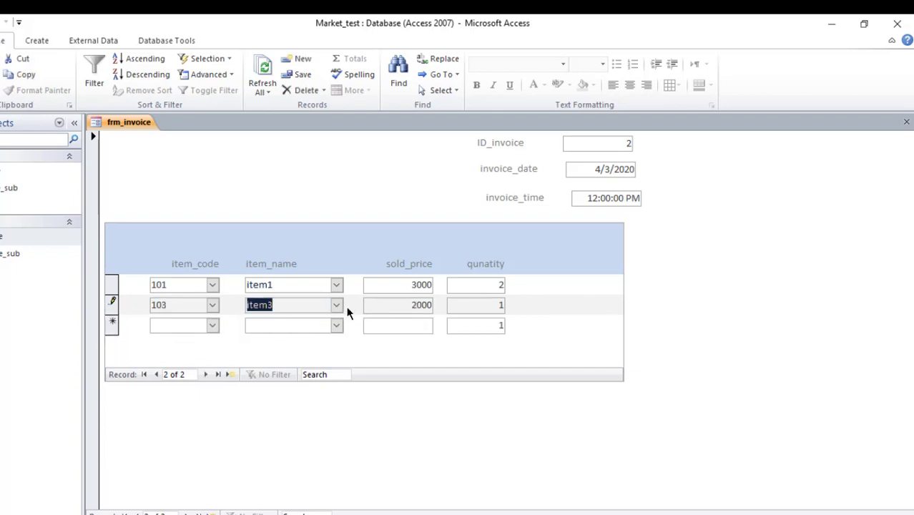
key("Tab")
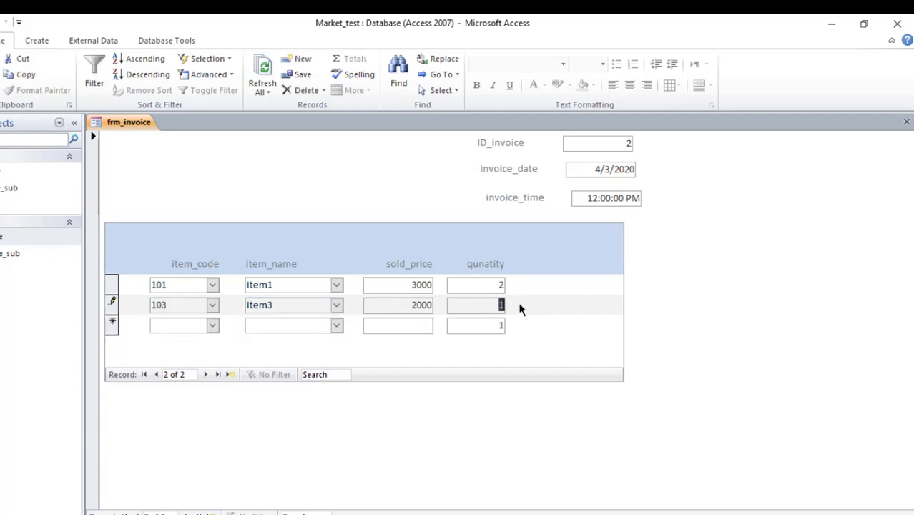
type("4")
left_click(300, 326)
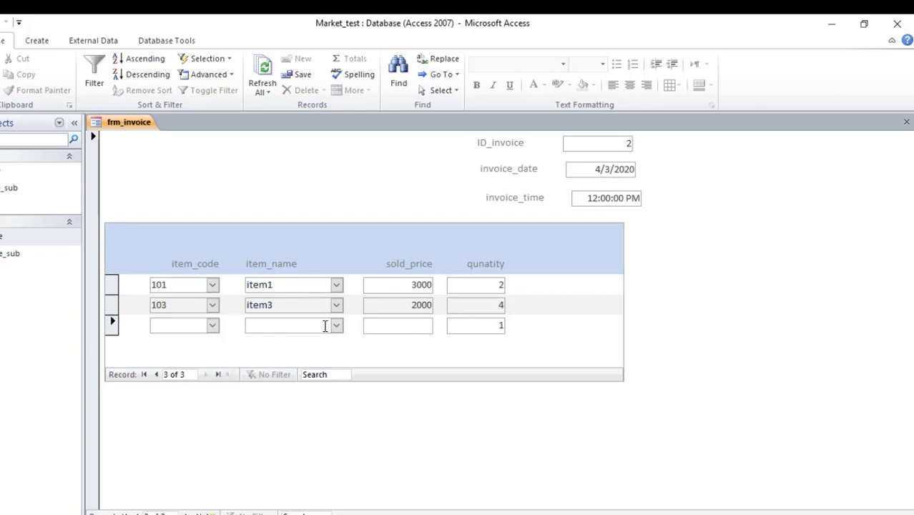
left_click(336, 326)
left_click(182, 327)
right_click(126, 124)
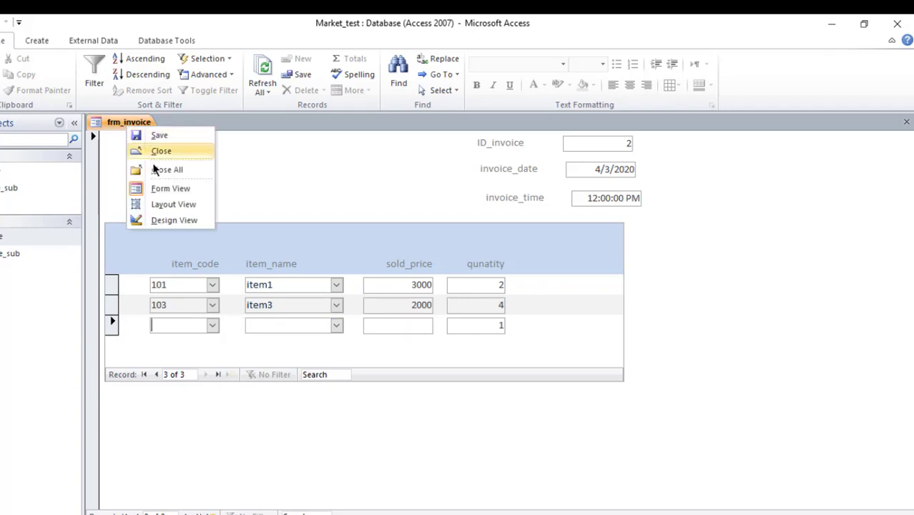
left_click(168, 174)
Open the Relationships window, check how tbl_invoice_sub links to tbl_invoice and tbl_item, and close it.
left_click(143, 42)
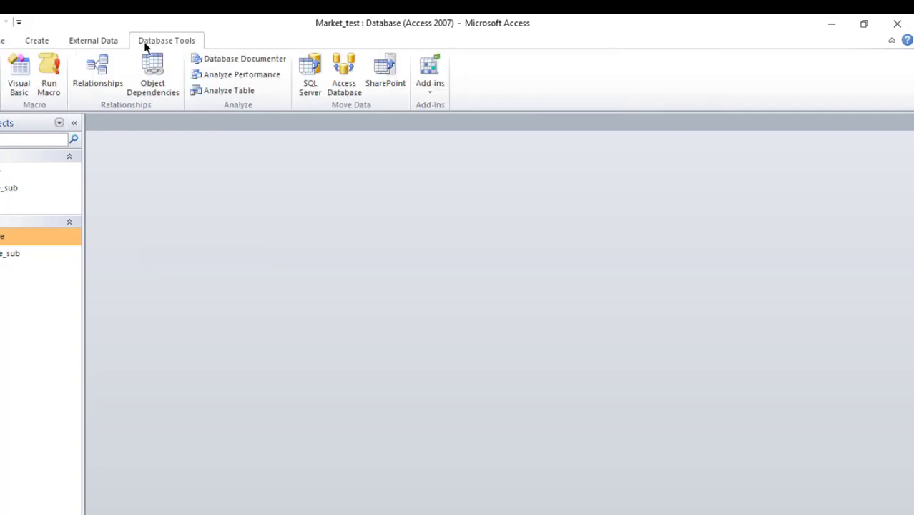
left_click(97, 75)
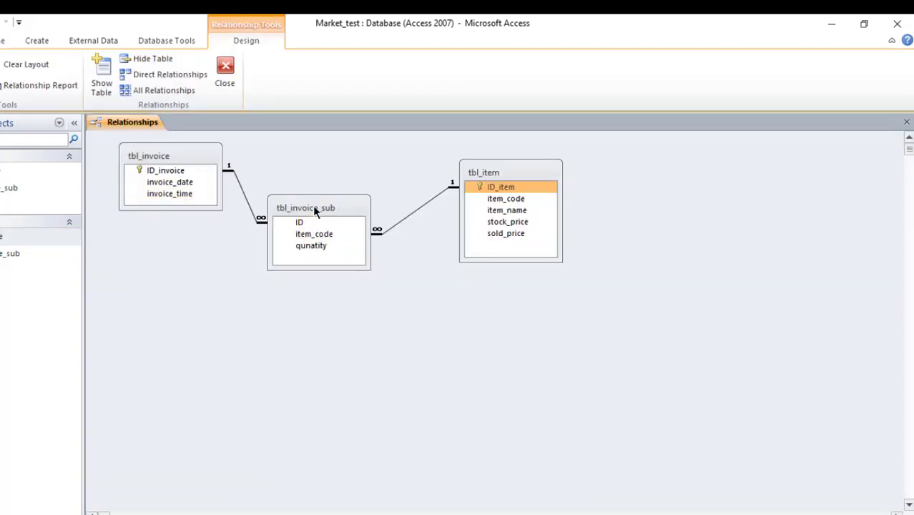
left_click(494, 187)
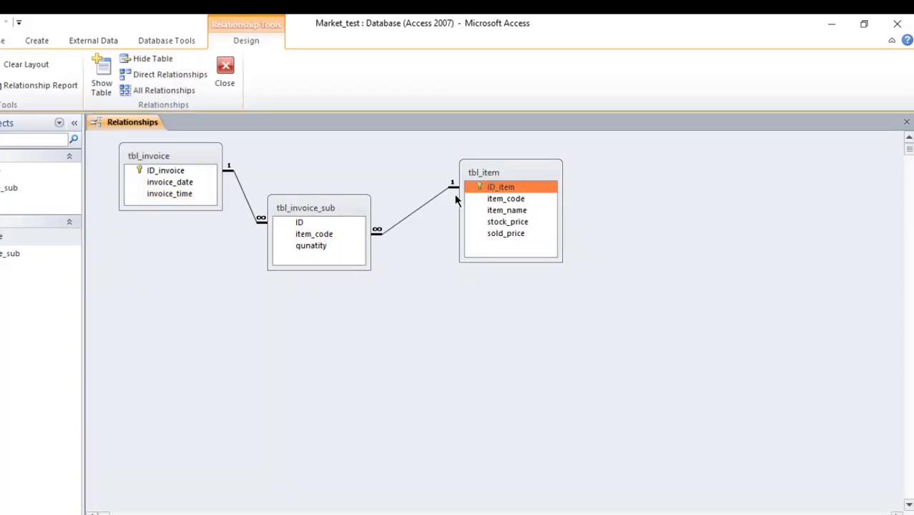
left_click(224, 72)
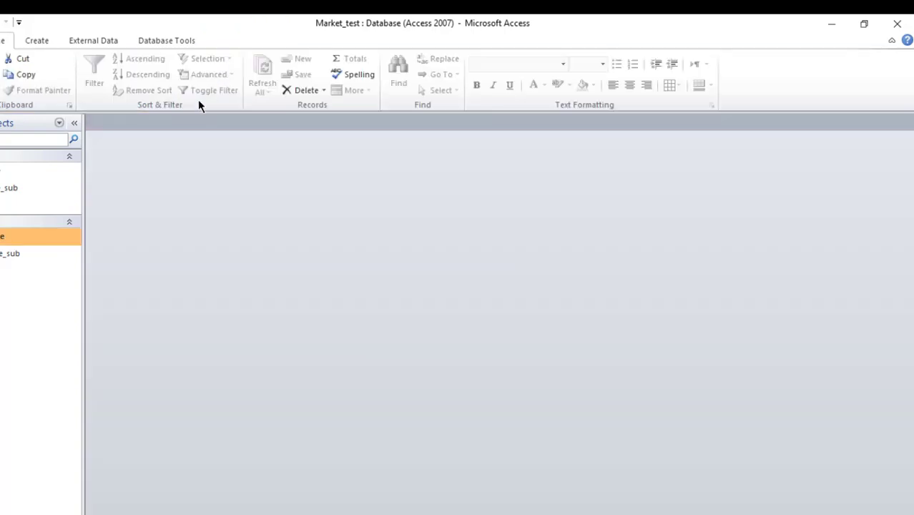
Open frm_invoice_sub in Form View and examine the sold_price and qunatity values of its first two records.
left_click(21, 236)
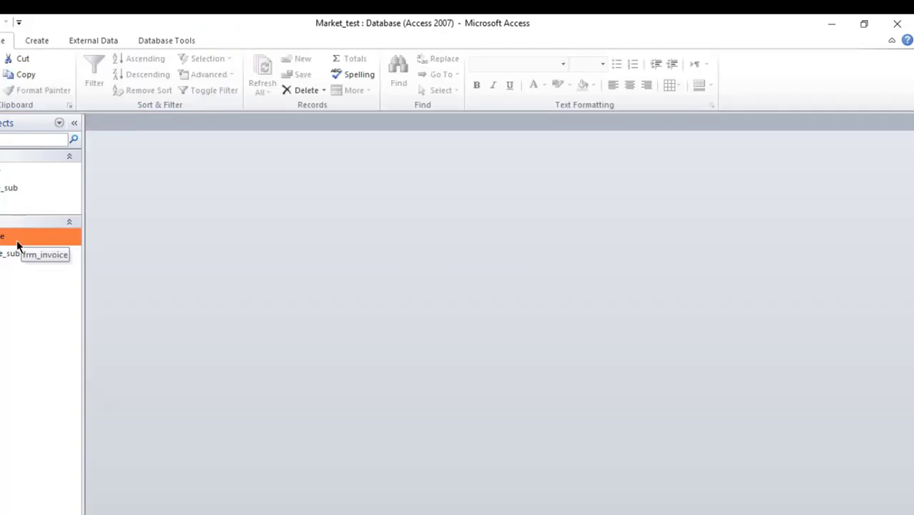
right_click(9, 254)
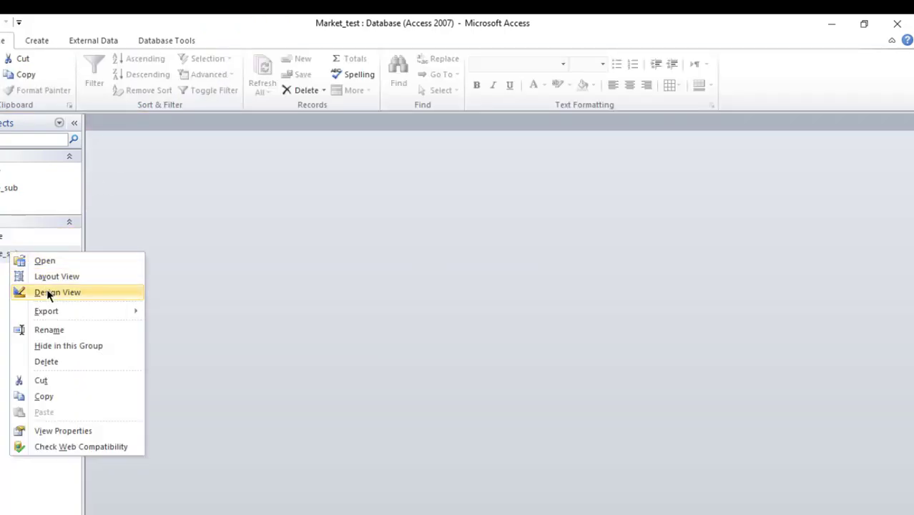
left_click(51, 262)
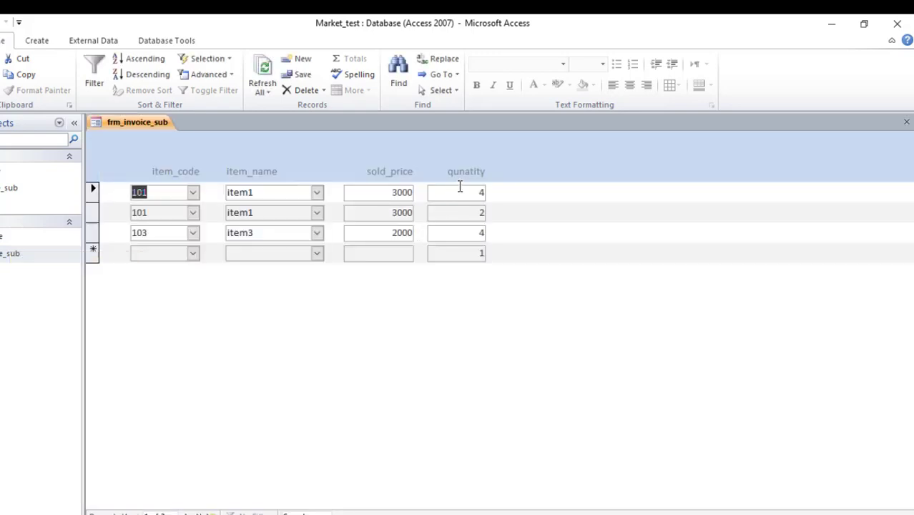
double_click(386, 189)
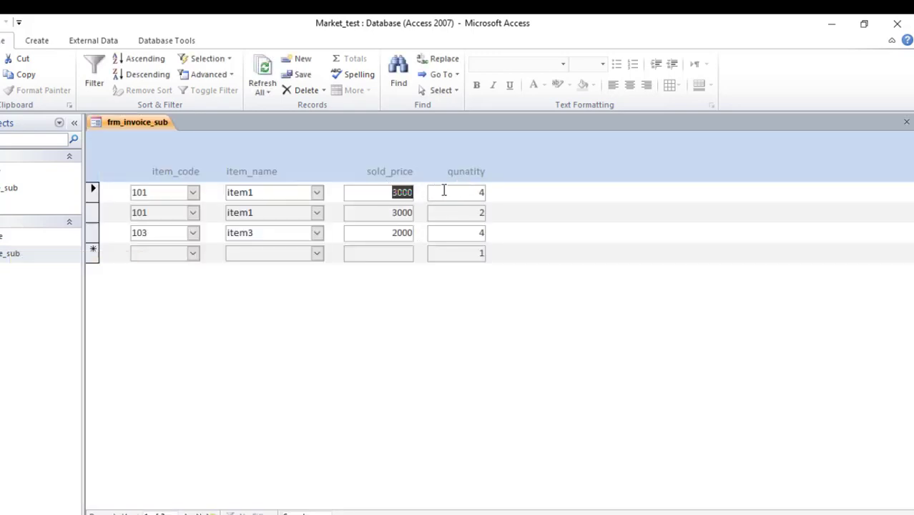
double_click(483, 193)
double_click(383, 212)
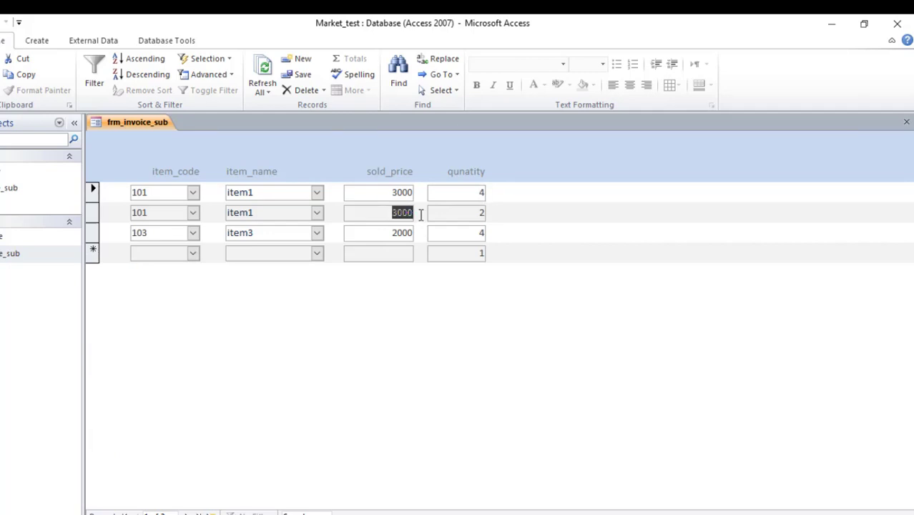
double_click(480, 212)
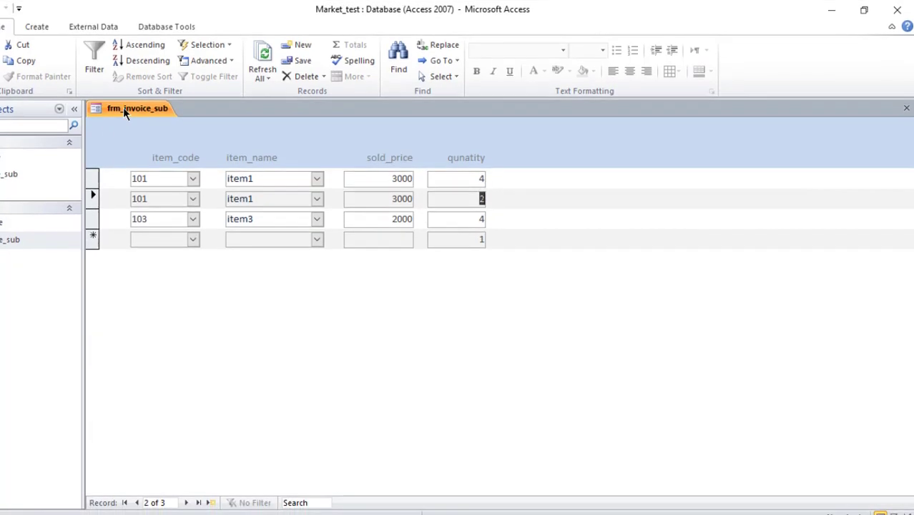
Switch frm_invoice_sub to Design View and open its record source in the Query Builder.
right_click(126, 109)
left_click(175, 200)
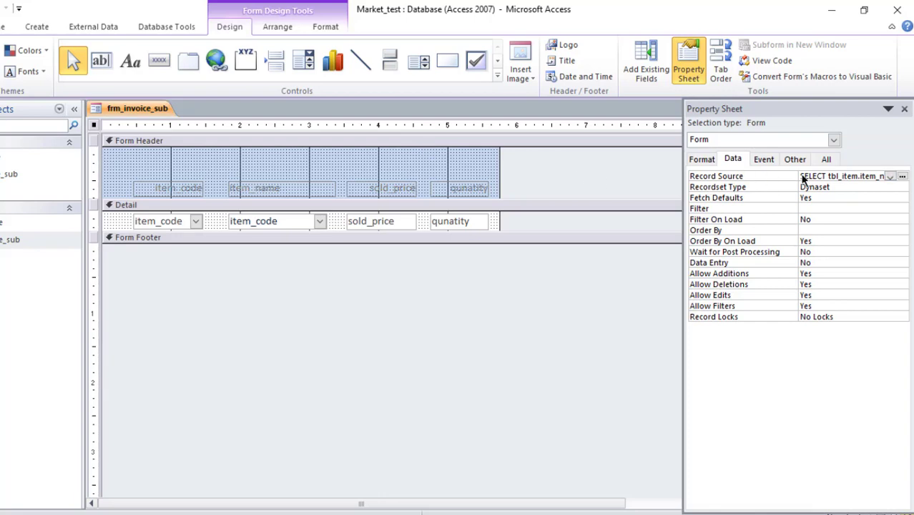
left_click(902, 176)
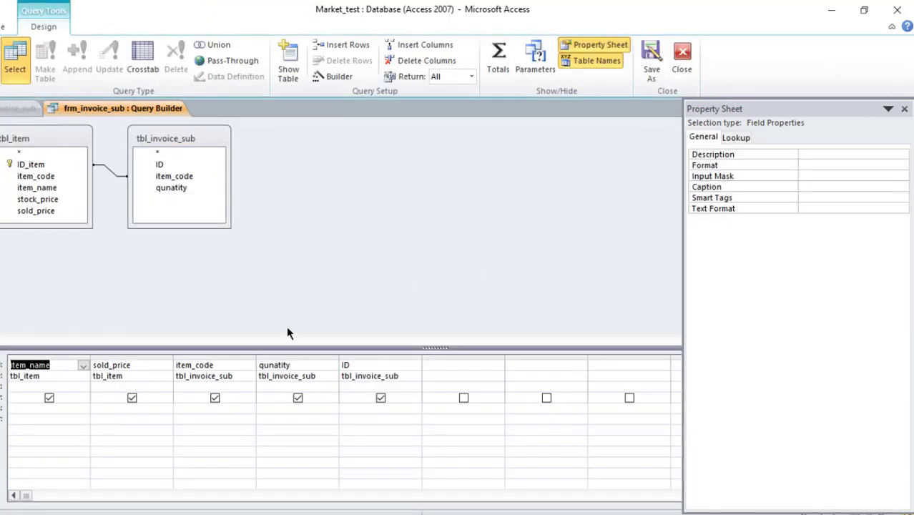
In the first empty query column, build an expression named total that multiplies [qunatity] by [sold_price].
left_click(440, 364)
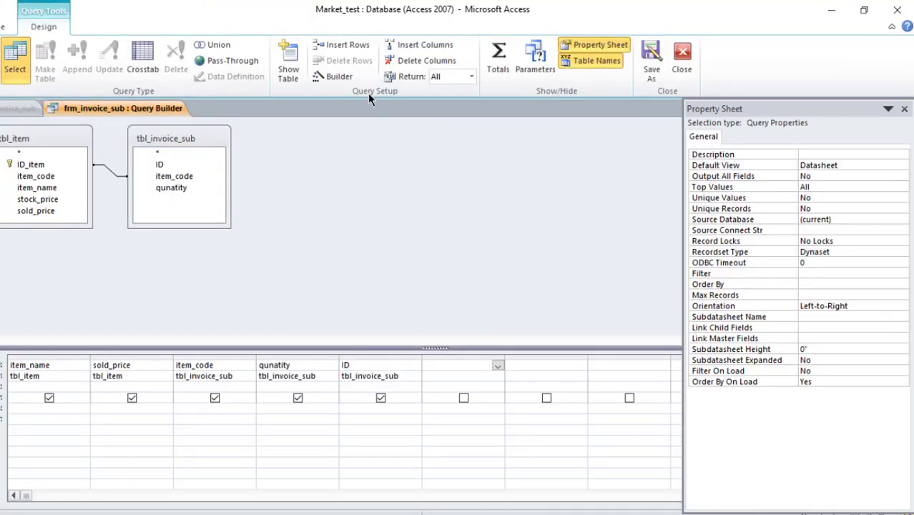
left_click(344, 76)
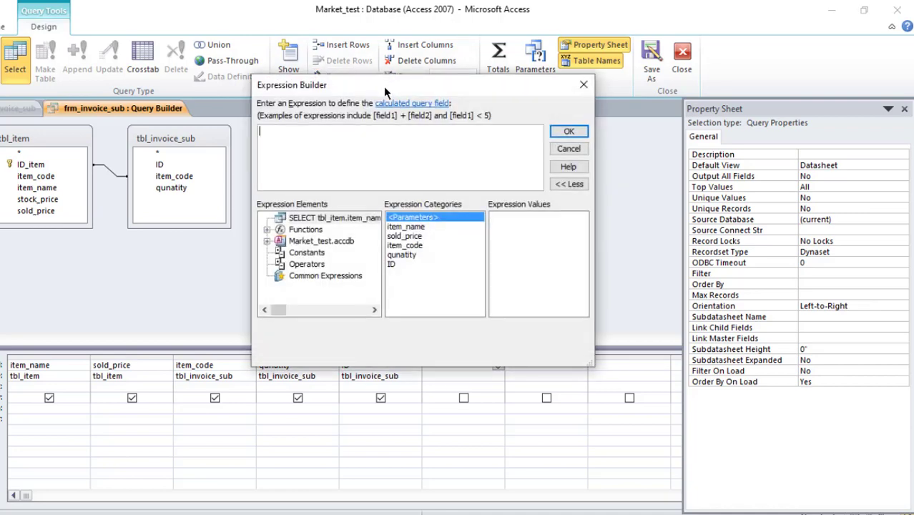
left_click_drag(385, 92, 422, 210)
type("tot")
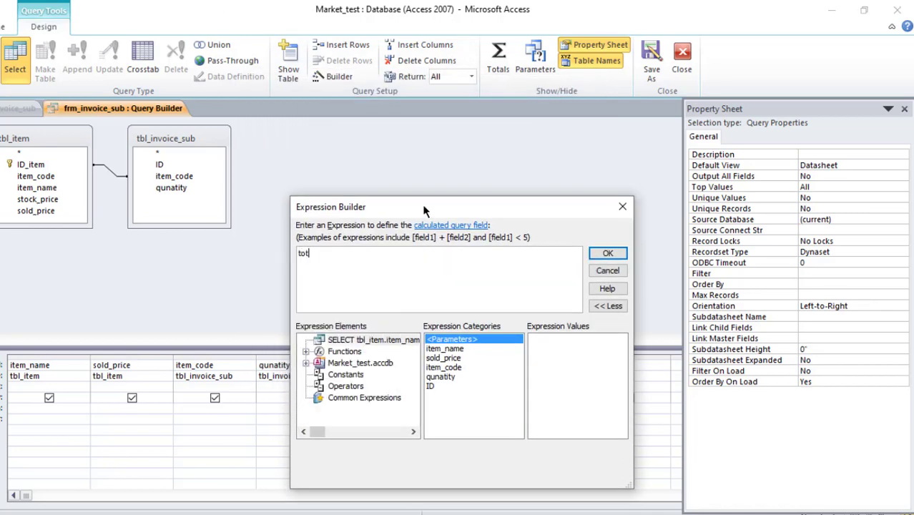
type("al:")
double_click(443, 377)
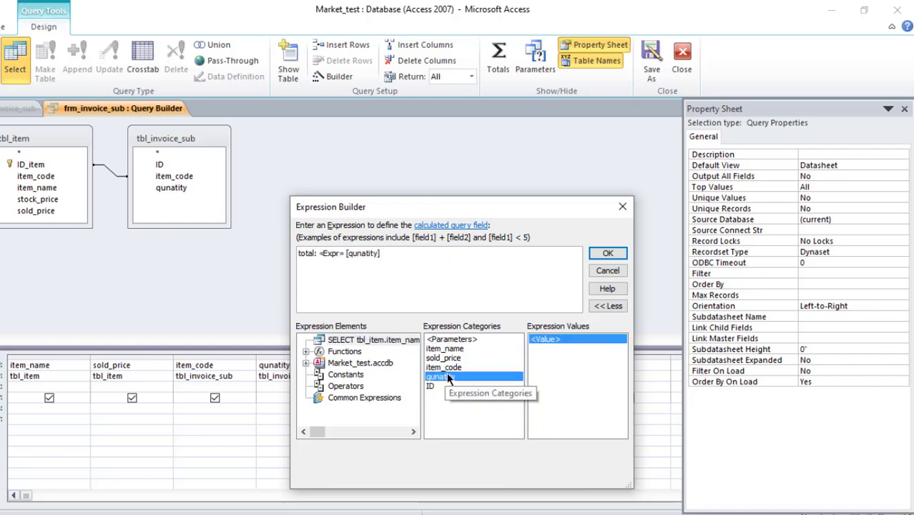
type("*")
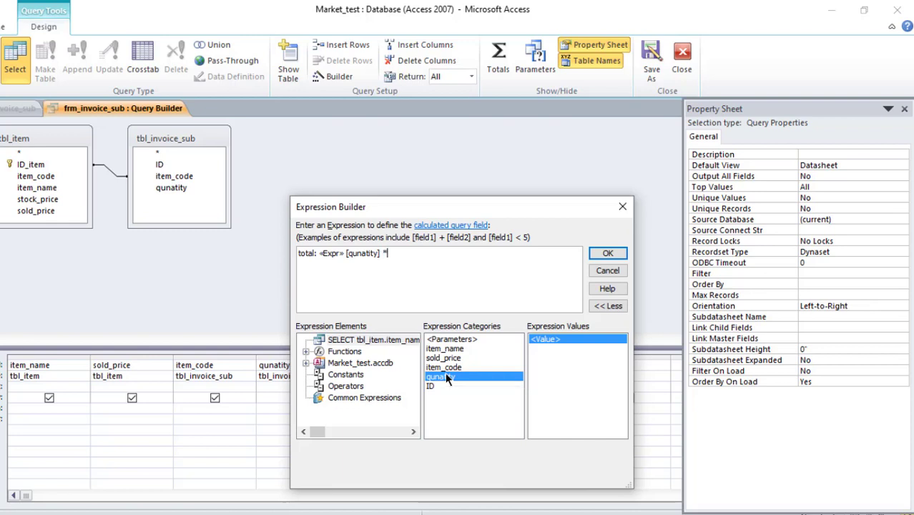
double_click(448, 360)
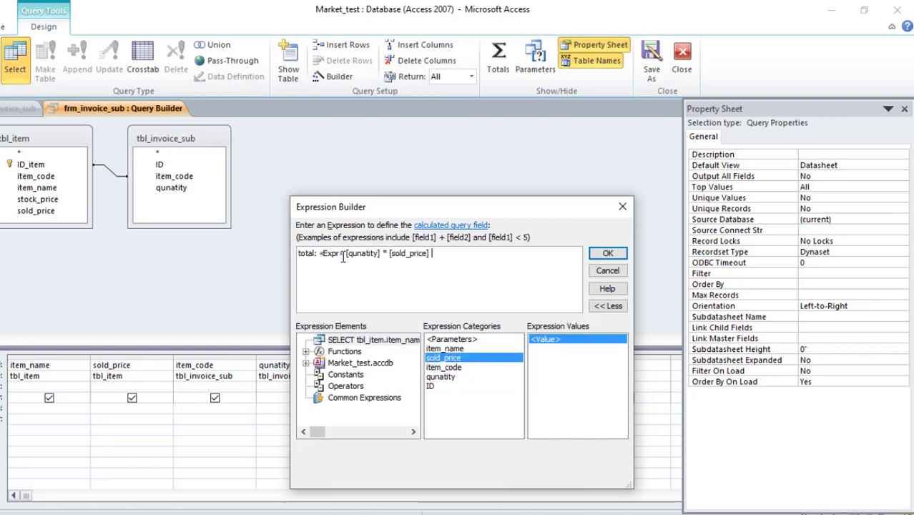
Remove the «Expr» placeholder from the total expression and accept it as a calculated query field.
key("BackSpace")
key("BackSpace")
key("BackSpace")
key("BackSpace")
key("BackSpace")
key("BackSpace")
key("BackSpace")
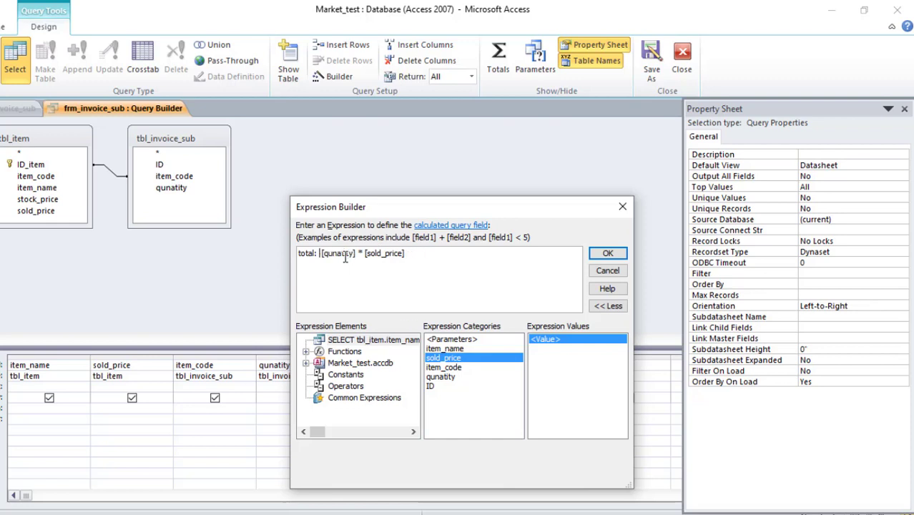
left_click(607, 253)
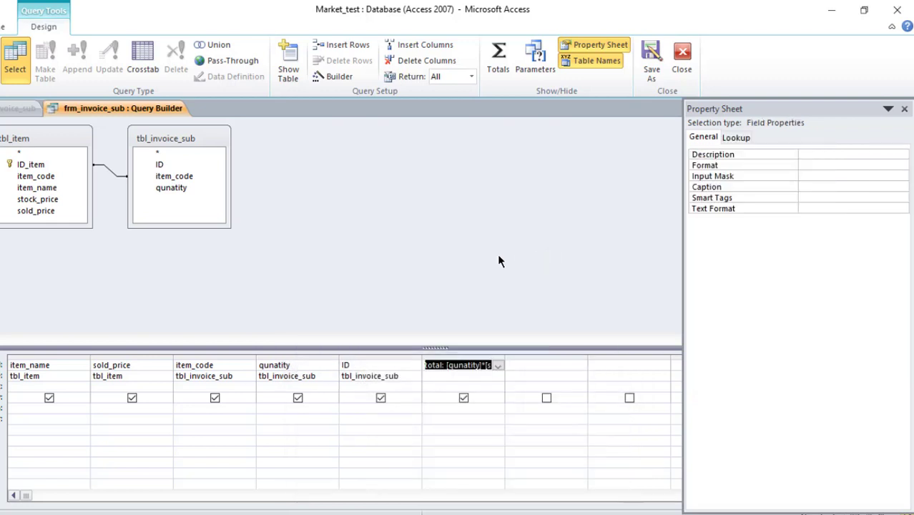
Show the query's datasheet and compare the first record's sold_price, qunatity and total values.
left_click(442, 415)
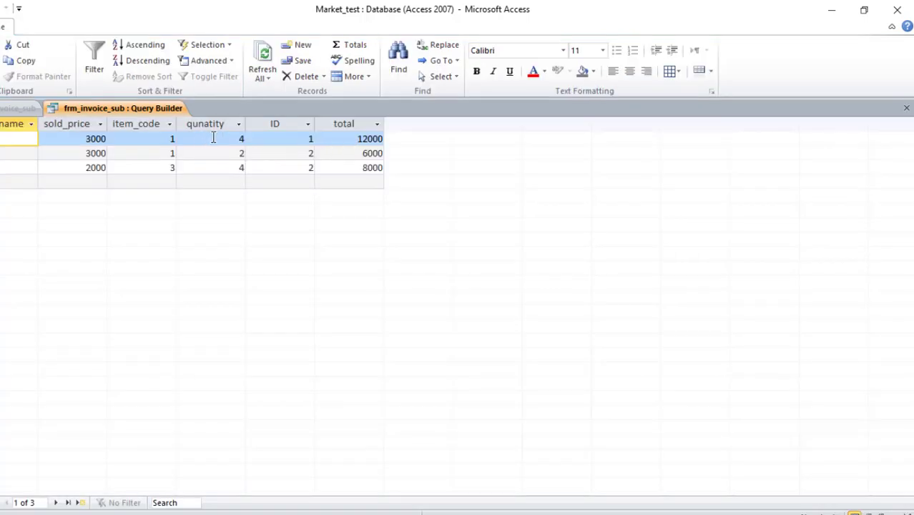
left_click_drag(213, 138, 241, 138)
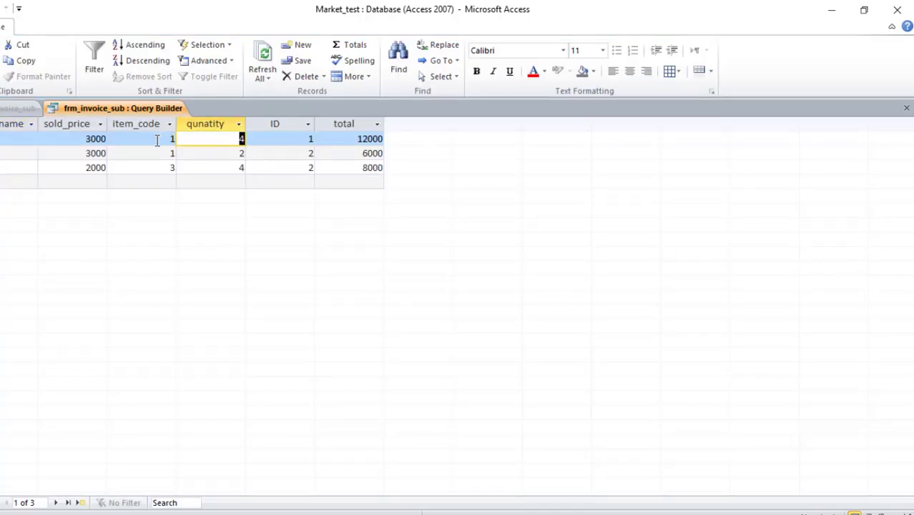
double_click(83, 139)
left_click_drag(237, 138, 249, 138)
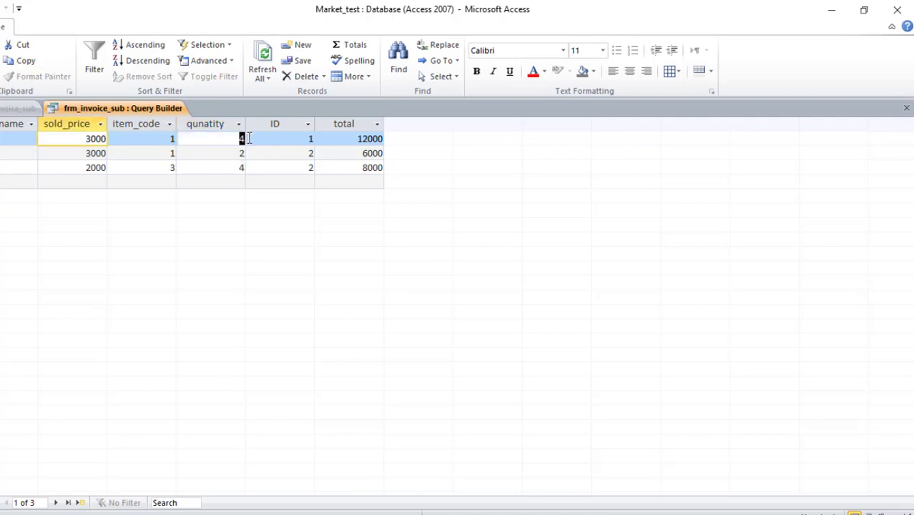
left_click(367, 139)
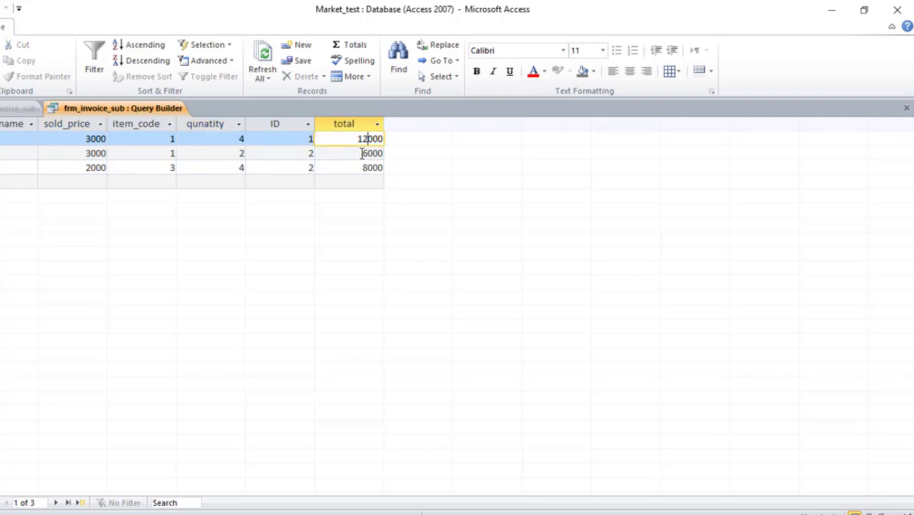
Close the Query Builder and the form, and reopen frm_invoice_sub in Design View.
right_click(162, 109)
left_click(191, 154)
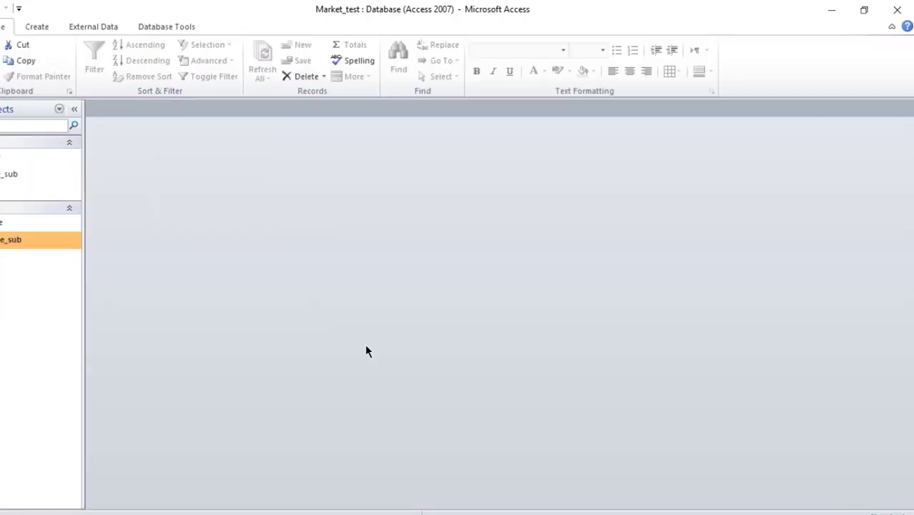
right_click(19, 237)
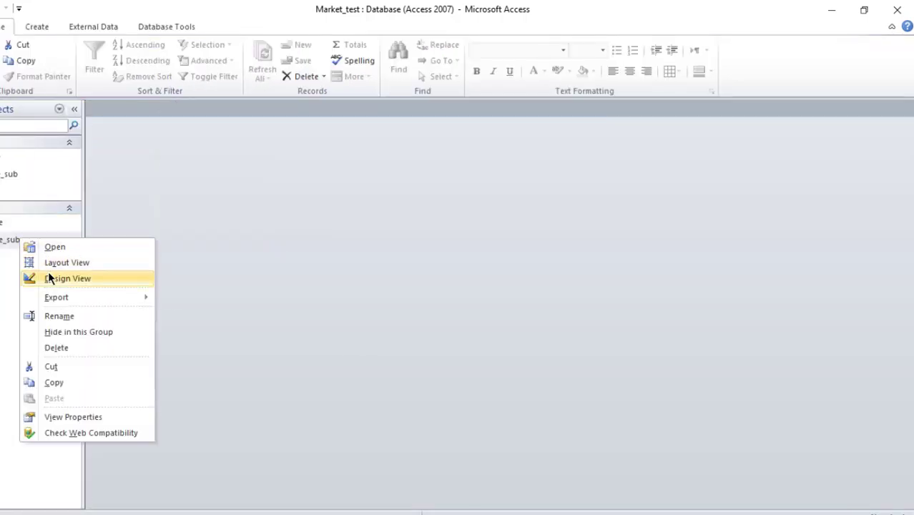
left_click(64, 278)
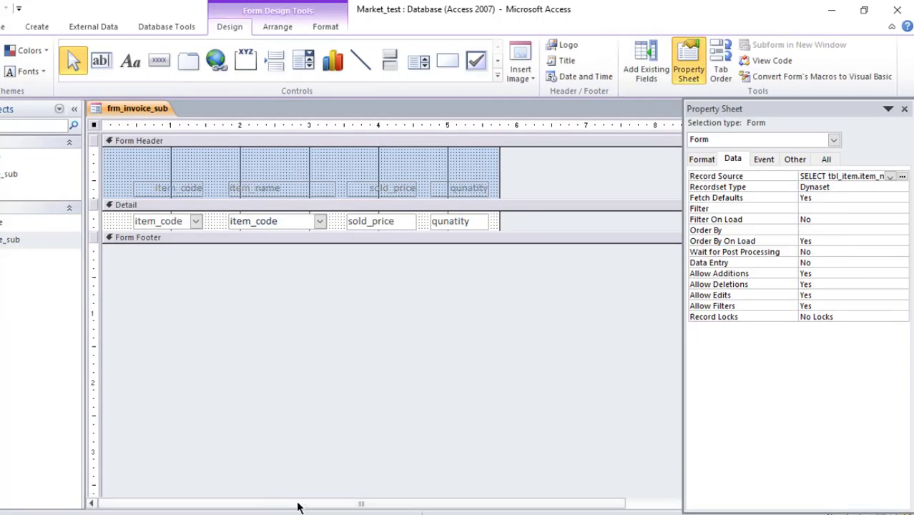
Widen the form to about 7.7 inches and duplicate the qunatity header label together with its detail text box.
left_click_drag(298, 504, 424, 504)
left_click_drag(437, 165, 569, 171)
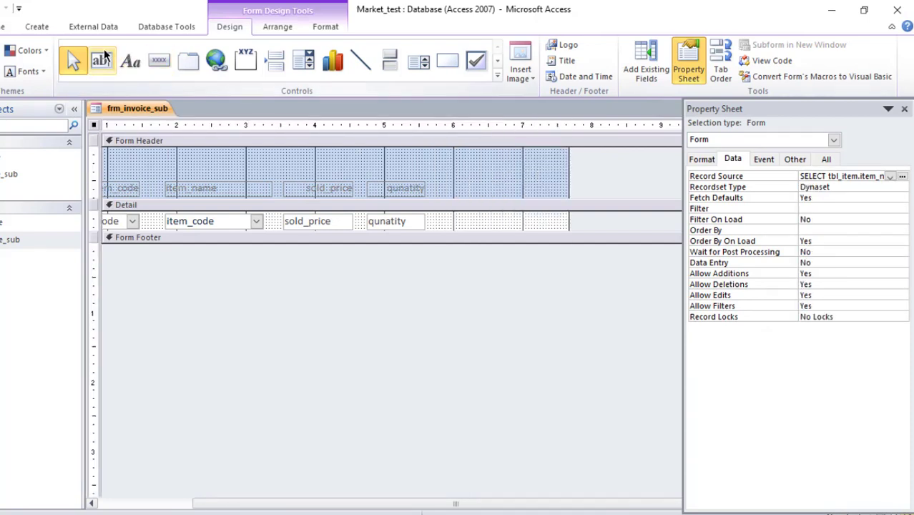
left_click(100, 60)
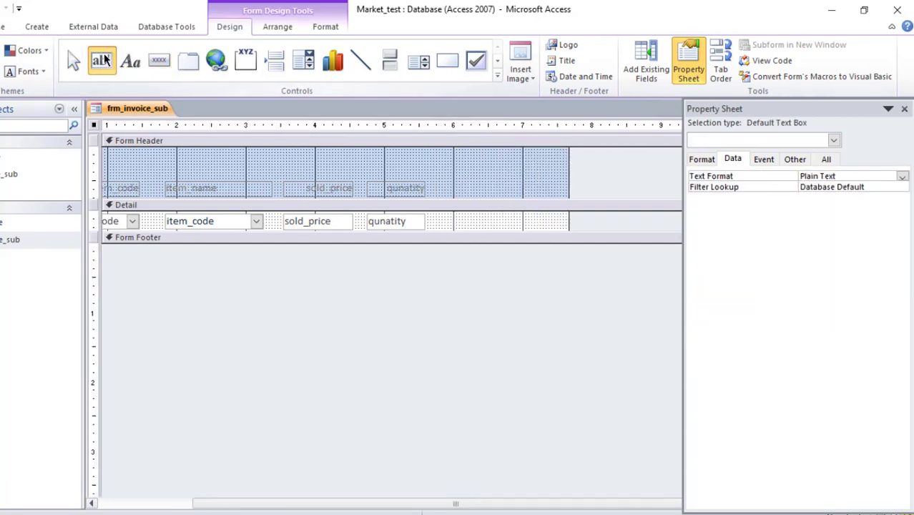
left_click(74, 60)
left_click_drag(454, 161, 484, 212)
key("ctrl+c")
key("ctrl+v")
left_click(395, 291)
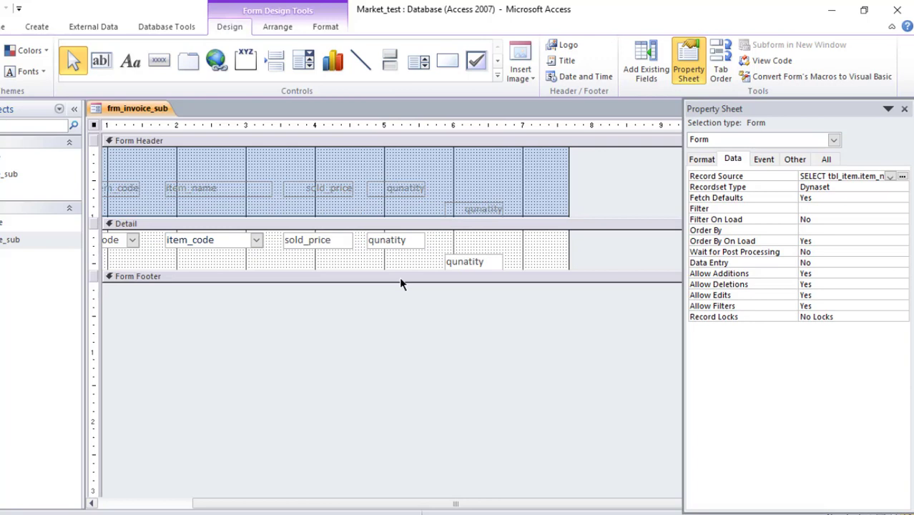
Move the duplicated text box and header label up beside the original qunatity controls.
left_click(469, 261)
left_click_drag(444, 253, 447, 237)
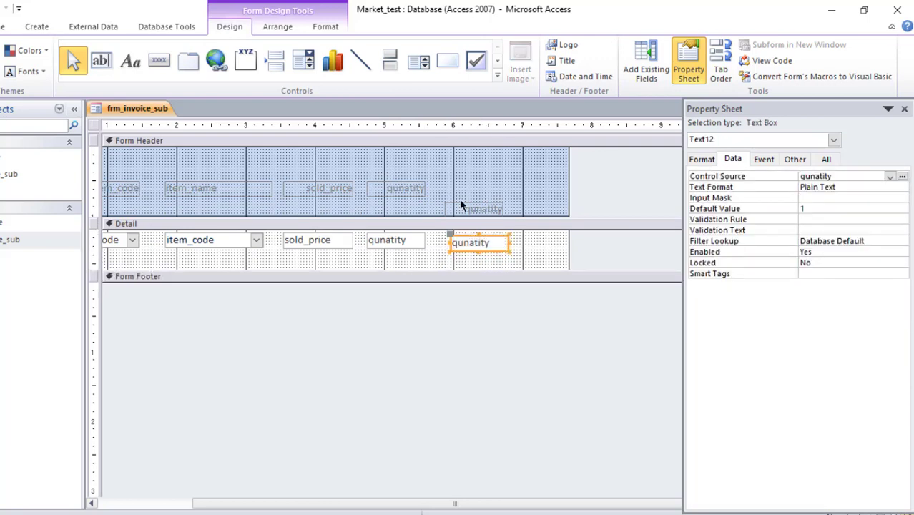
left_click(455, 204)
left_click_drag(455, 205, 447, 187)
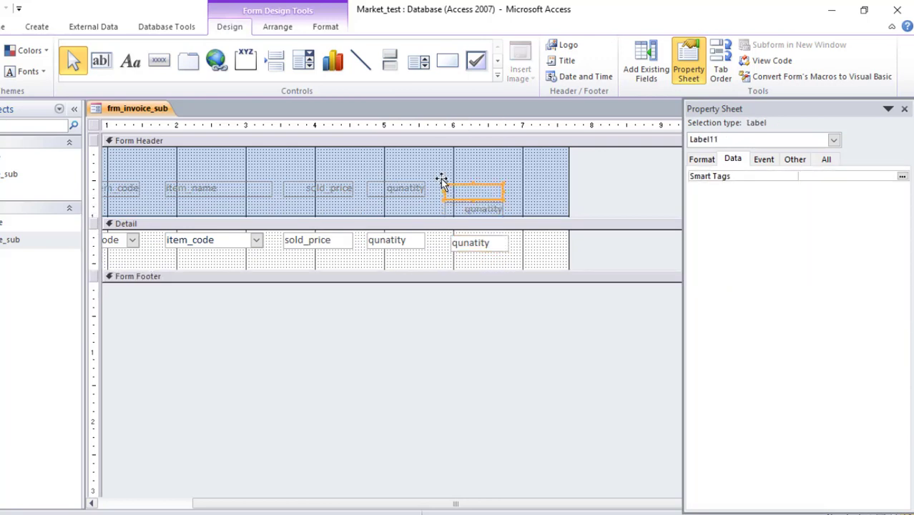
Shrink the Form Header and Detail sections so they fit closely around their controls.
left_click(399, 226)
left_click_drag(397, 217, 396, 200)
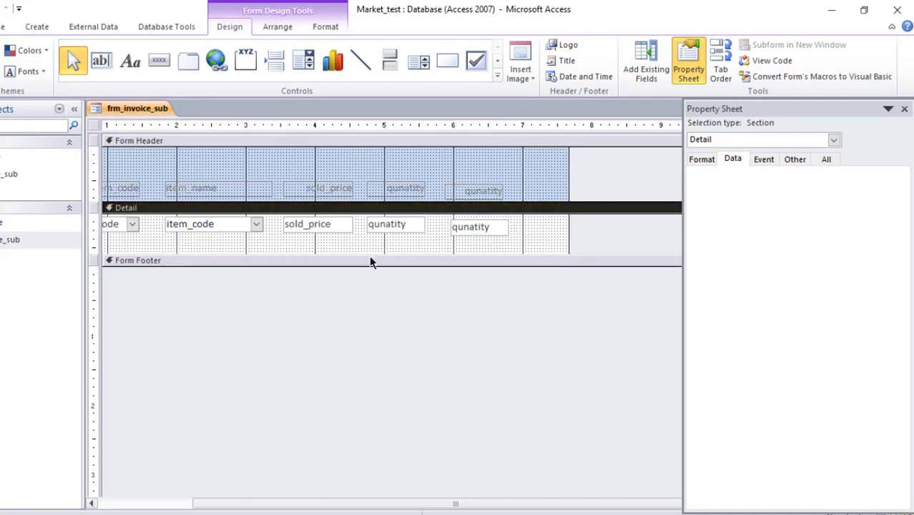
mouse_move(371, 261)
left_mouse_down()
mouse_move(369, 233)
mouse_move(369, 243)
left_mouse_up()
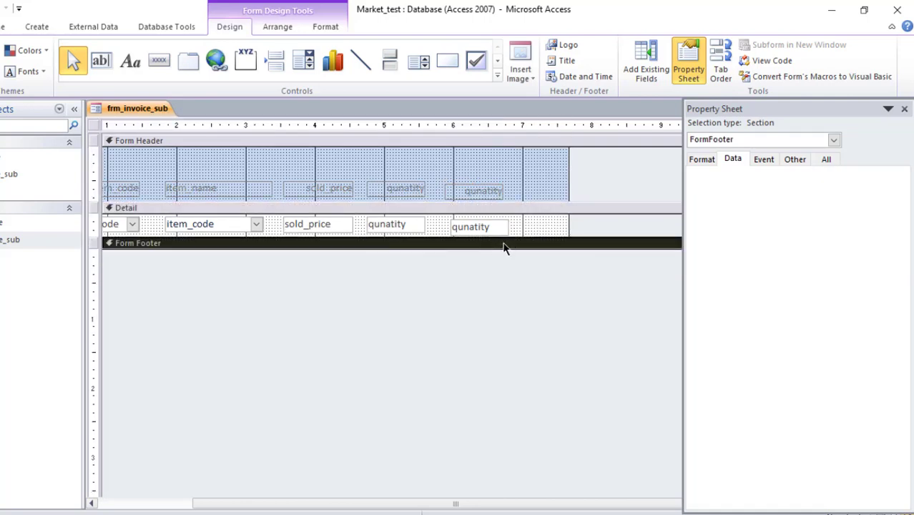
Clear the Control Source of the duplicated qunatity text box to unbind it, and check its list of available fields.
left_click(477, 231)
left_click(778, 176)
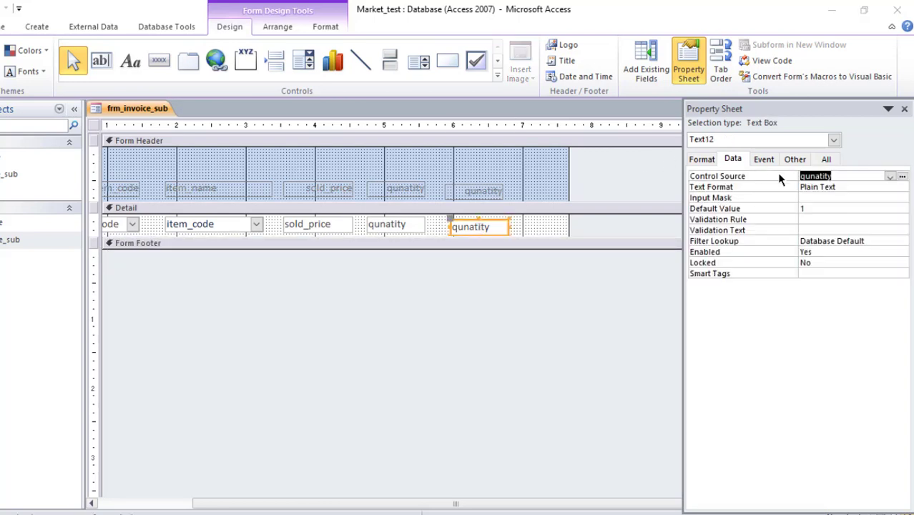
key("Delete")
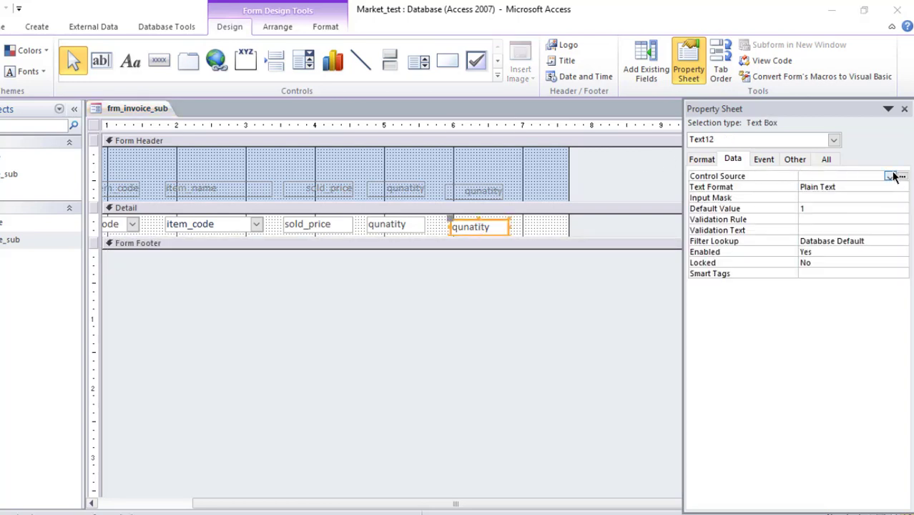
left_click(889, 175)
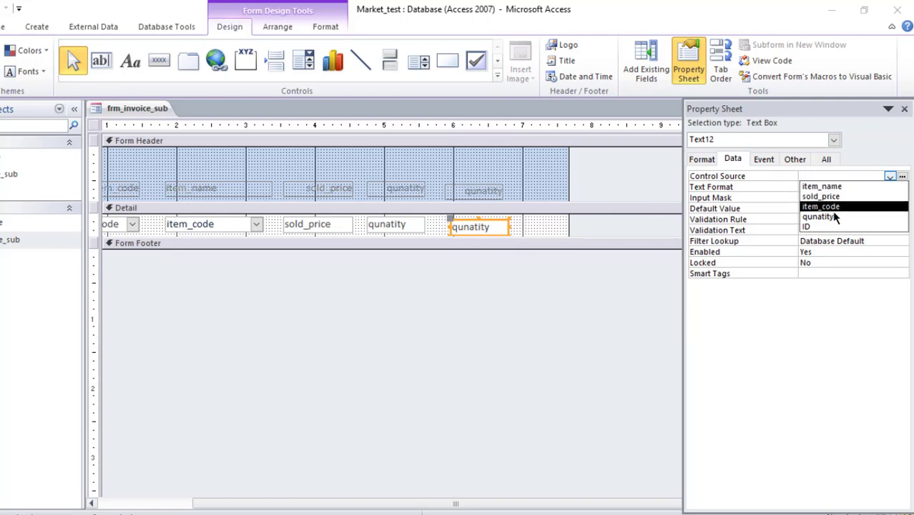
left_click(747, 198)
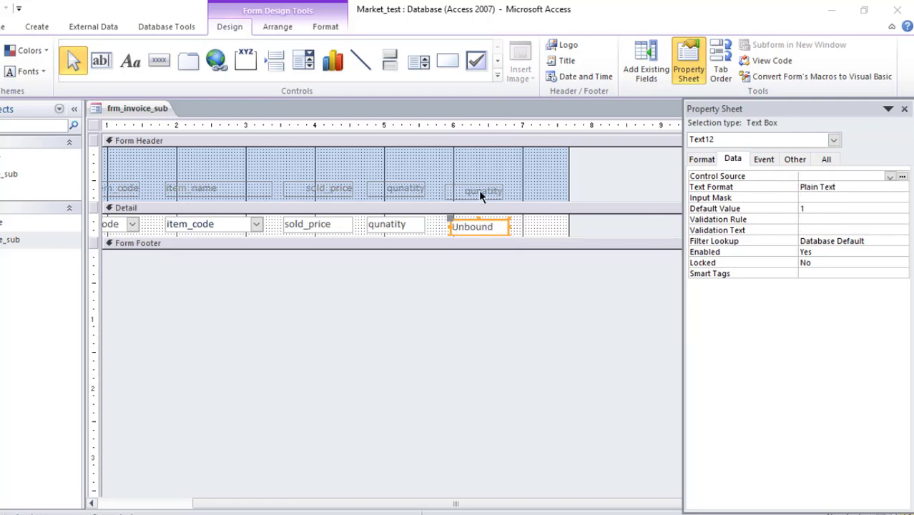
Check the form's available fields for total, preview the records in Form View and return to Design View.
left_click(660, 71)
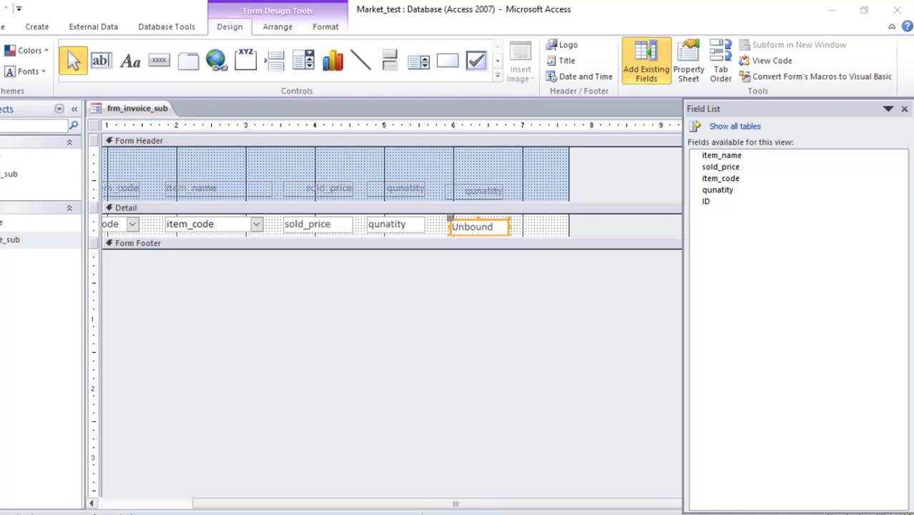
key("F5")
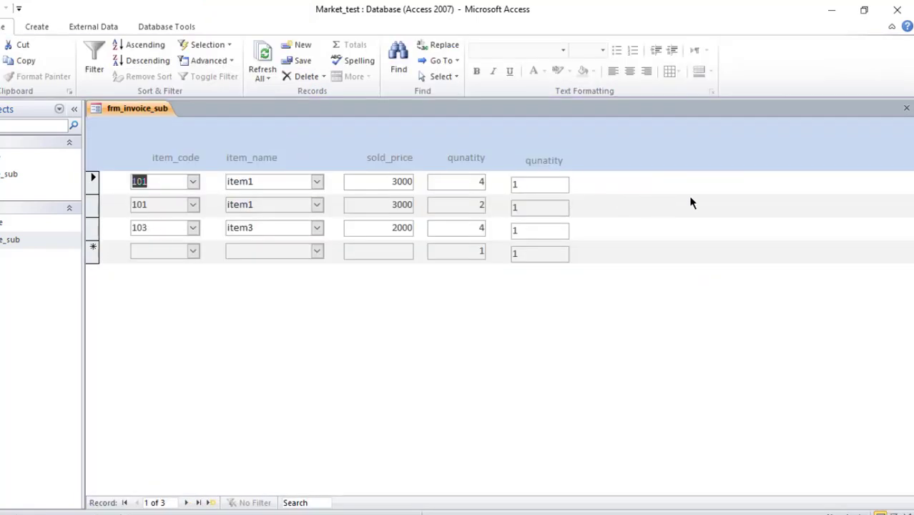
right_click(136, 109)
left_click(164, 201)
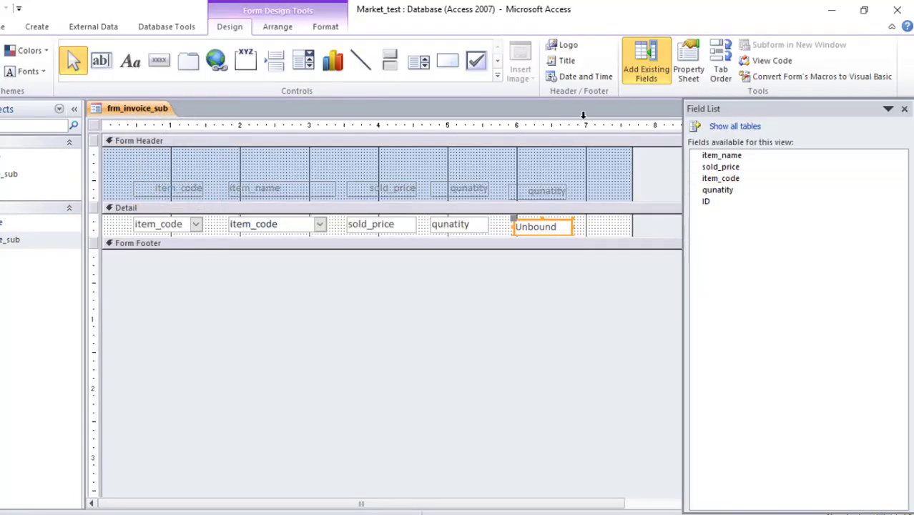
left_click(688, 63)
left_click(702, 161)
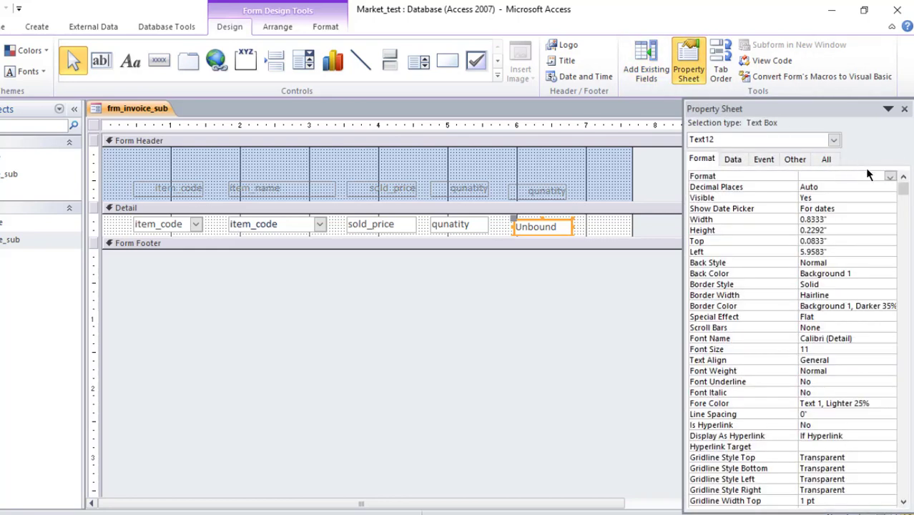
left_click(733, 159)
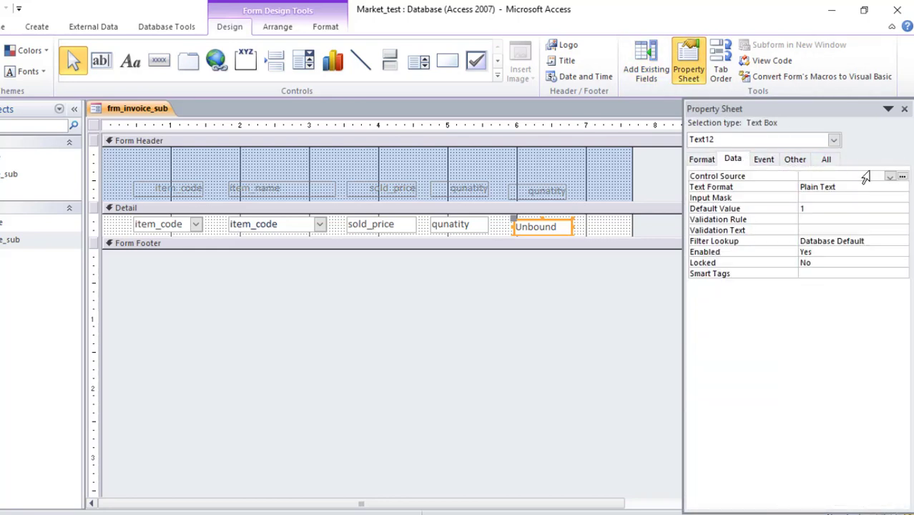
left_click(903, 176)
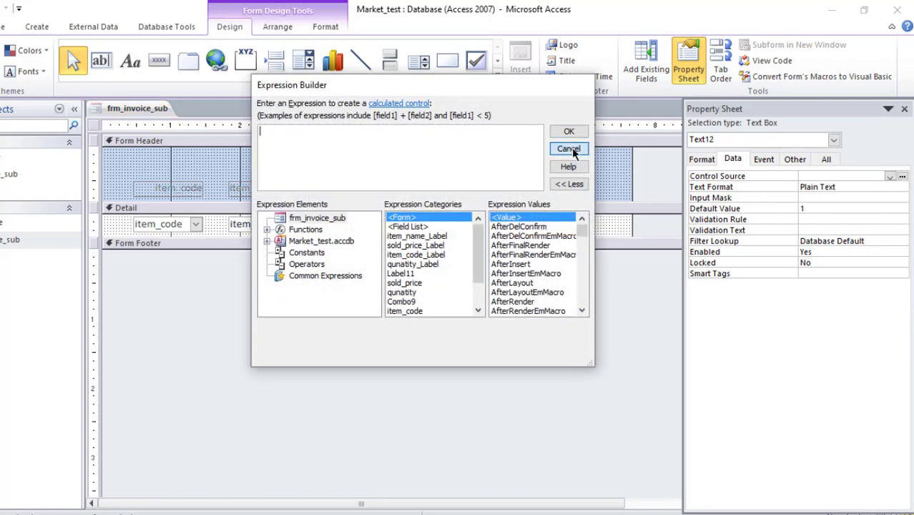
left_click(572, 147)
left_click(461, 151)
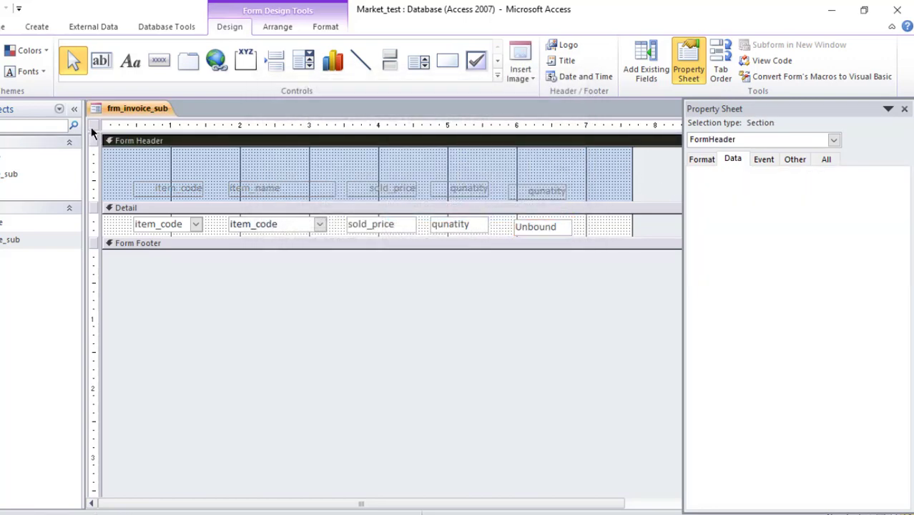
Open the form's record source in the Query Builder and build a new expression named total multiplying [sold_price] by [qunatity].
left_click(93, 126)
left_click(902, 175)
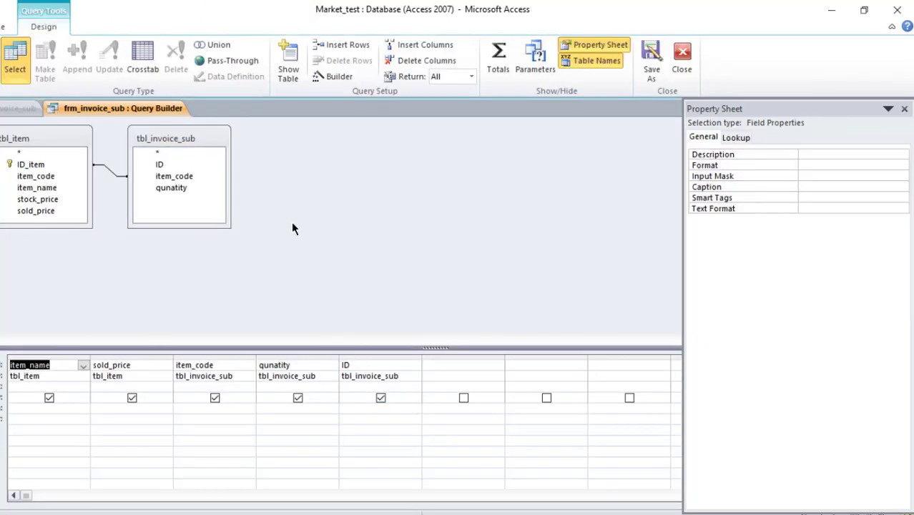
left_click(329, 180)
left_click(331, 78)
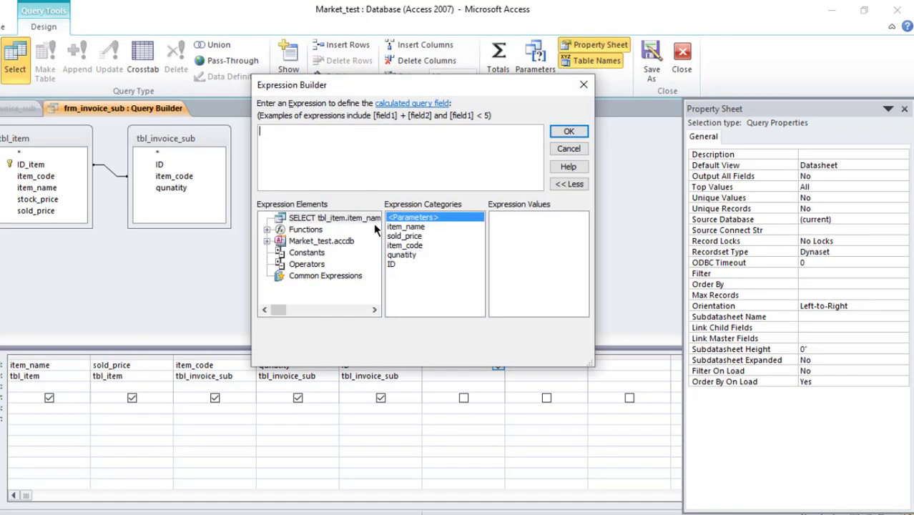
type("total:")
double_click(405, 236)
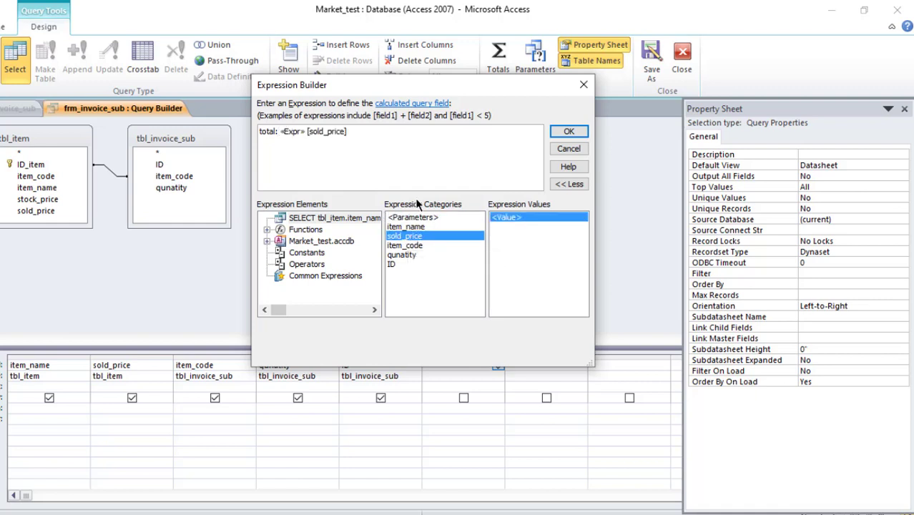
type("*")
double_click(401, 254)
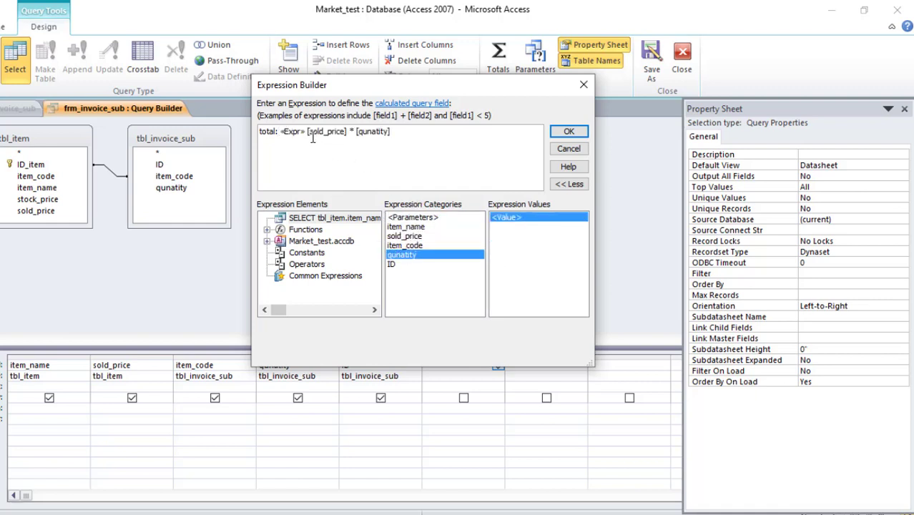
Remove the «Expr» placeholder from the total expression and add it to the query as a calculated field.
left_click(309, 134)
key("BackSpace")
key("BackSpace")
key("BackSpace")
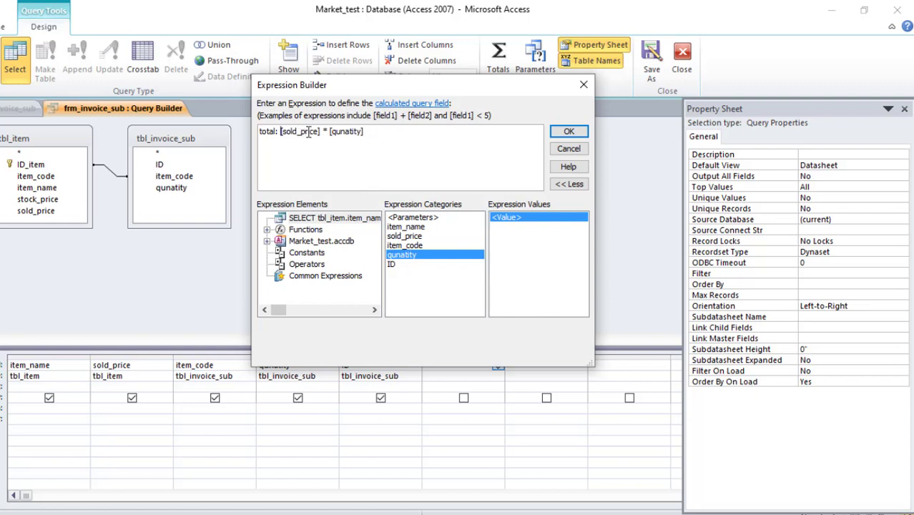
left_click(569, 134)
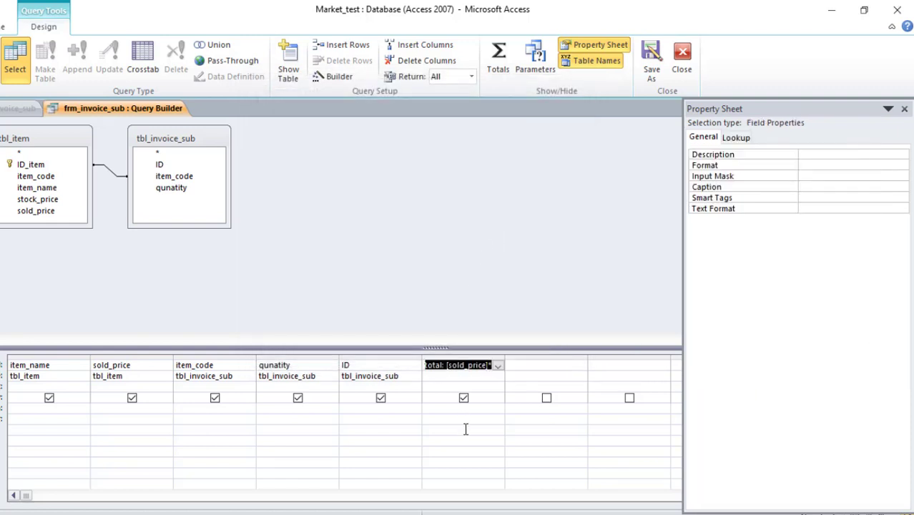
left_click(424, 440)
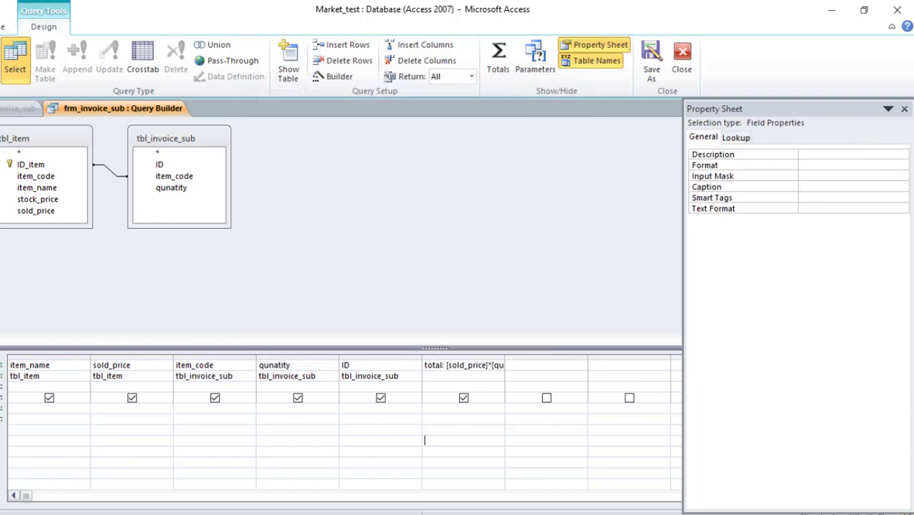
Check the total column in the query's datasheet and close the Query Builder to return to the form design.
left_click(1, 64)
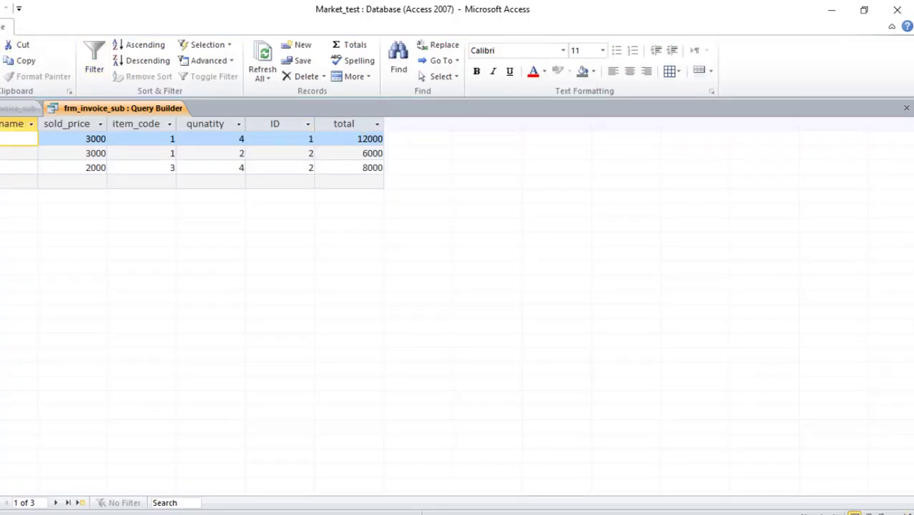
left_click(2, 64)
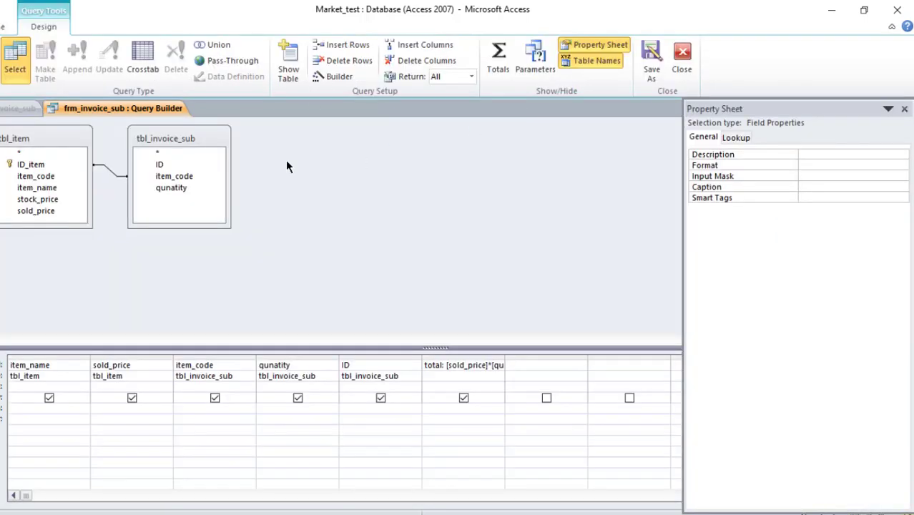
left_click(680, 62)
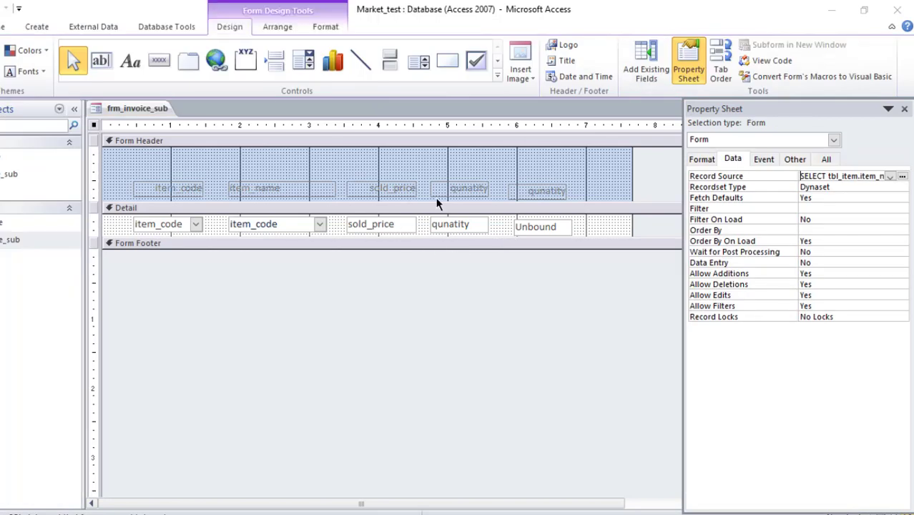
Bind the unbound text box in the Detail section to the total field.
left_click(543, 228)
left_click(889, 175)
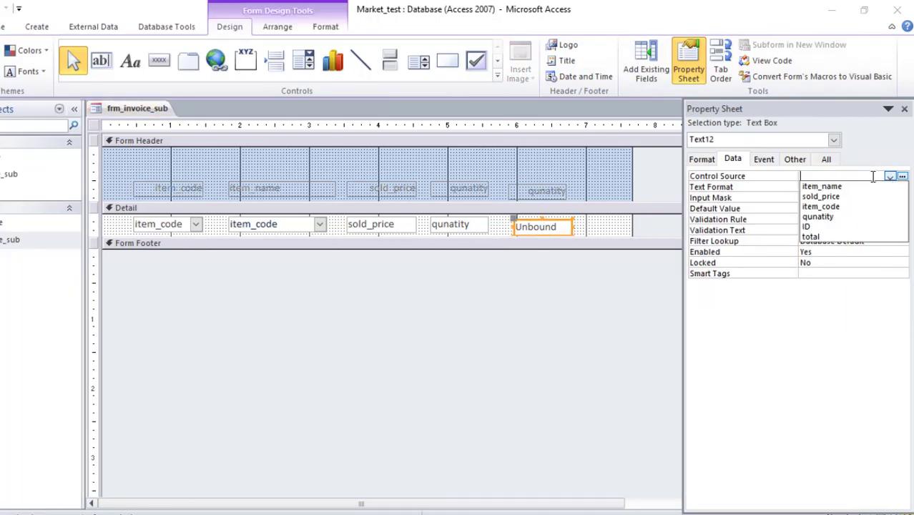
left_click(822, 236)
Move the total text box up slightly to line it up with the other controls in the Detail row.
left_click_drag(591, 161, 539, 226)
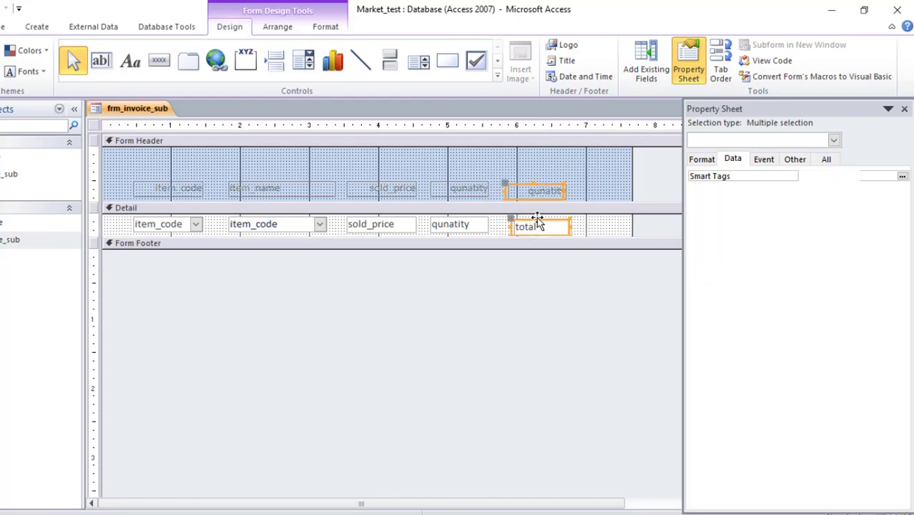
left_click(536, 218)
left_click(509, 226)
left_click_drag(578, 224, 578, 221)
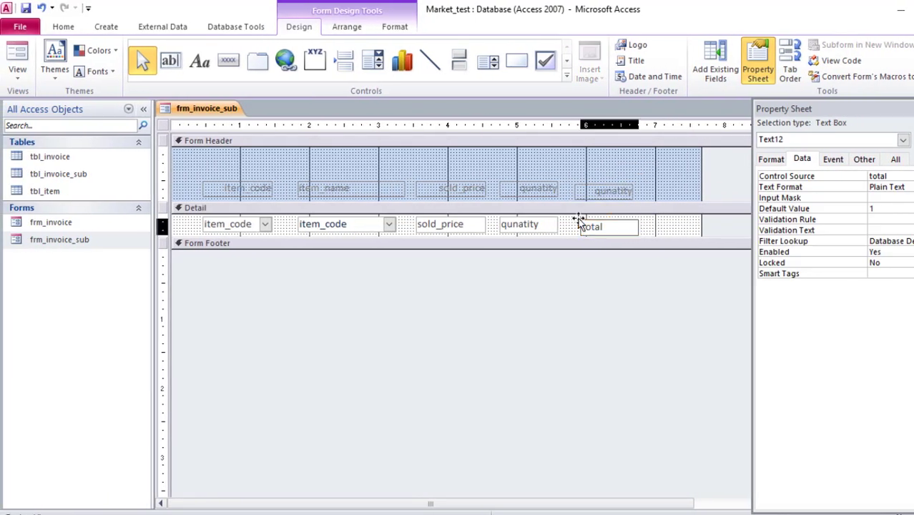
left_click(438, 165)
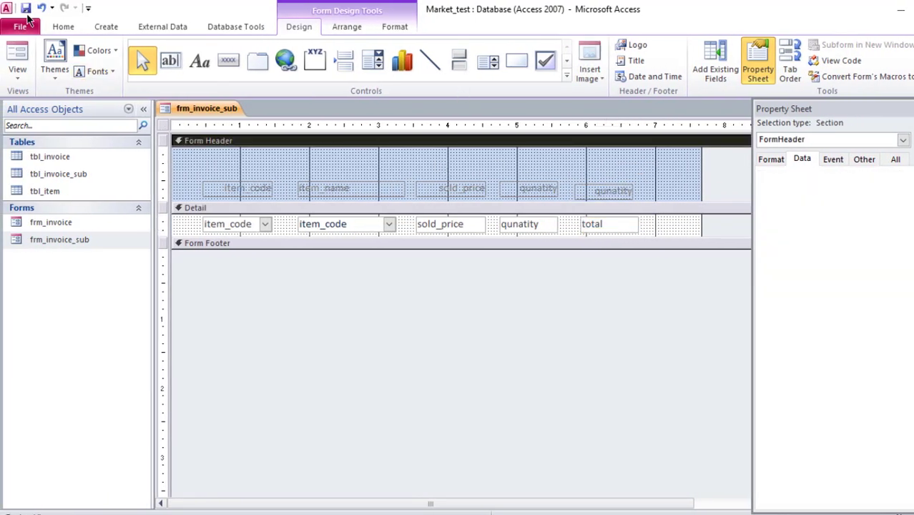
Check the line totals of frm_invoice_sub in Form View and close the form.
left_click(18, 57)
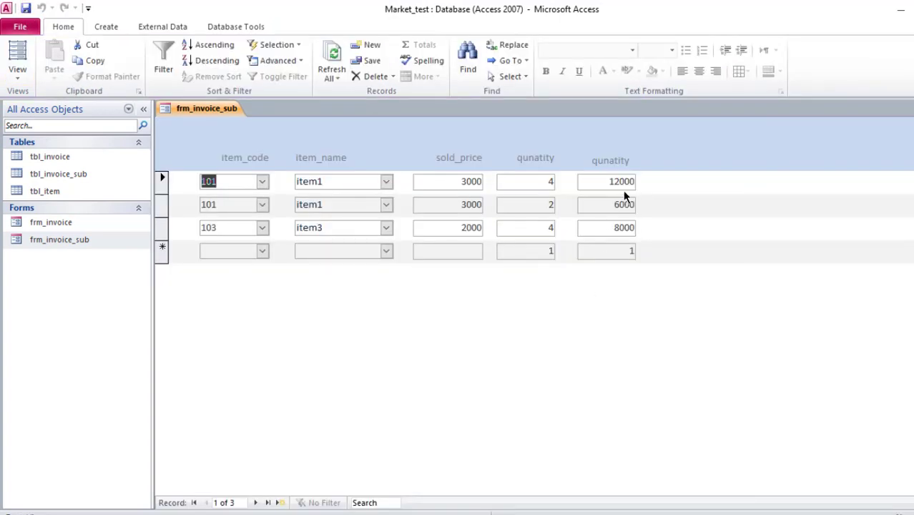
right_click(236, 113)
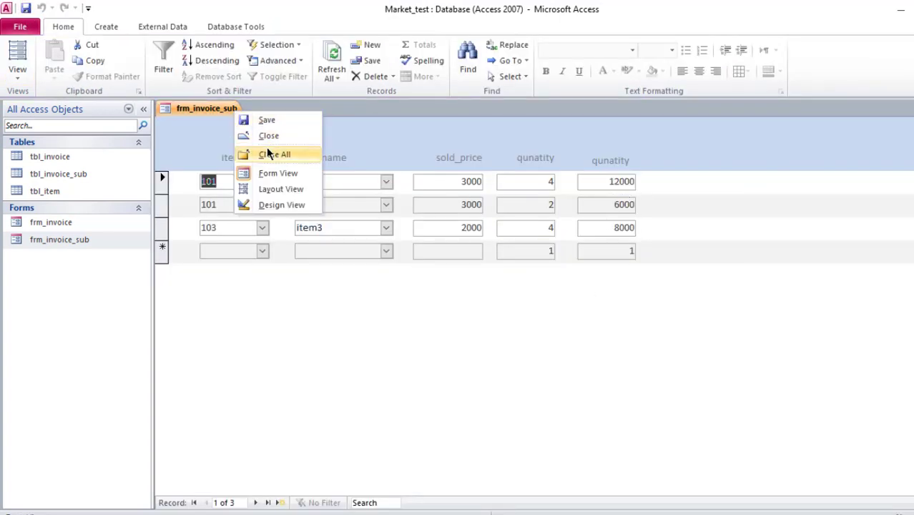
left_click(265, 149)
Open frm_invoice and review the invoice header fields and item totals of both invoice records.
right_click(89, 224)
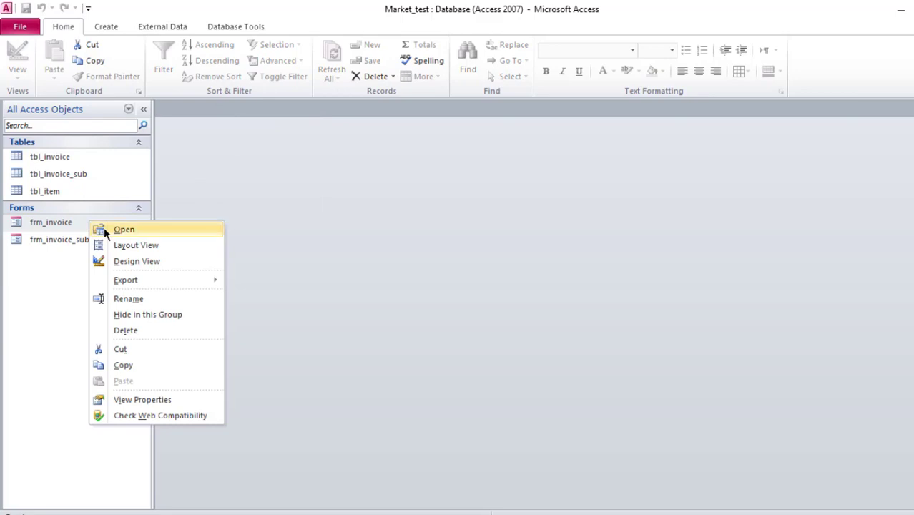
left_click(104, 229)
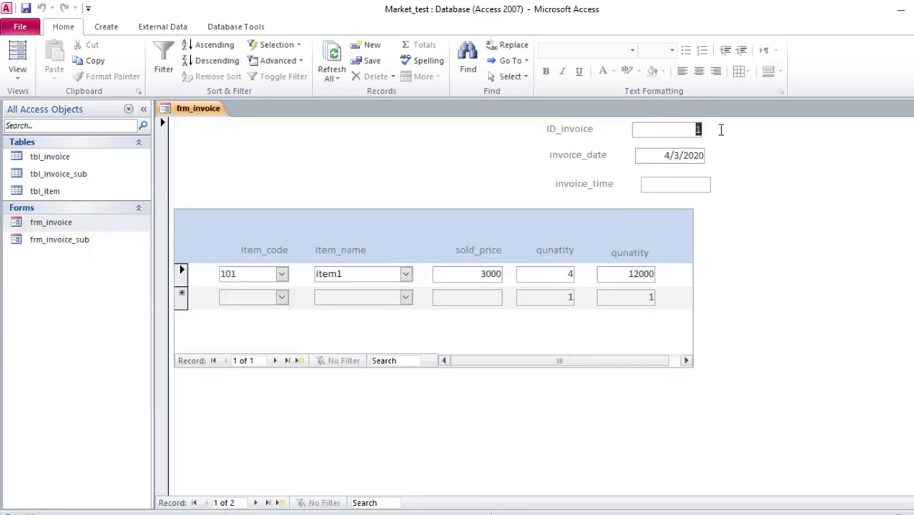
left_click(664, 155)
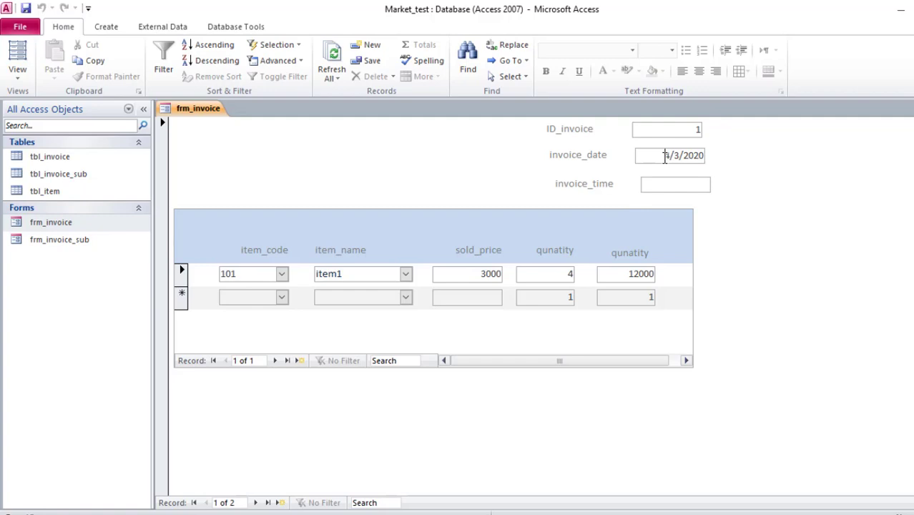
left_click(617, 277)
left_click(561, 269)
left_click(255, 502)
left_click_drag(680, 131, 713, 129)
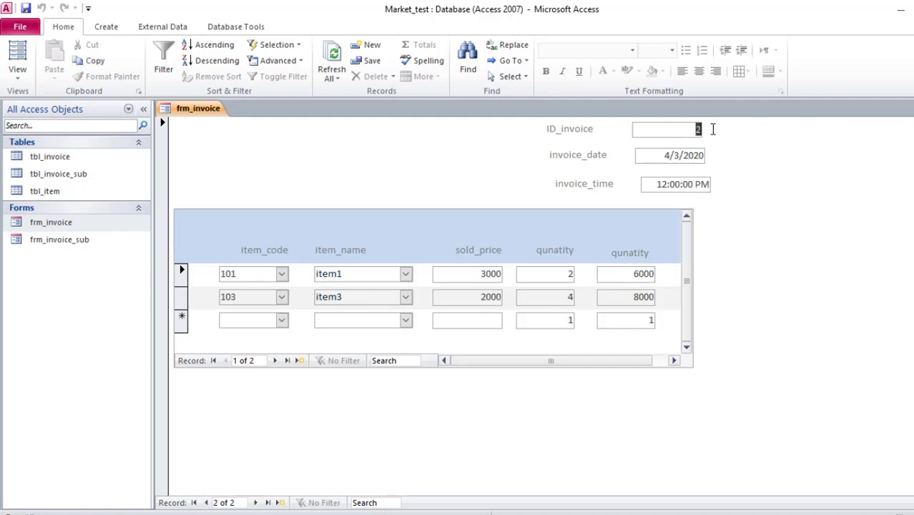
left_click_drag(659, 153, 713, 153)
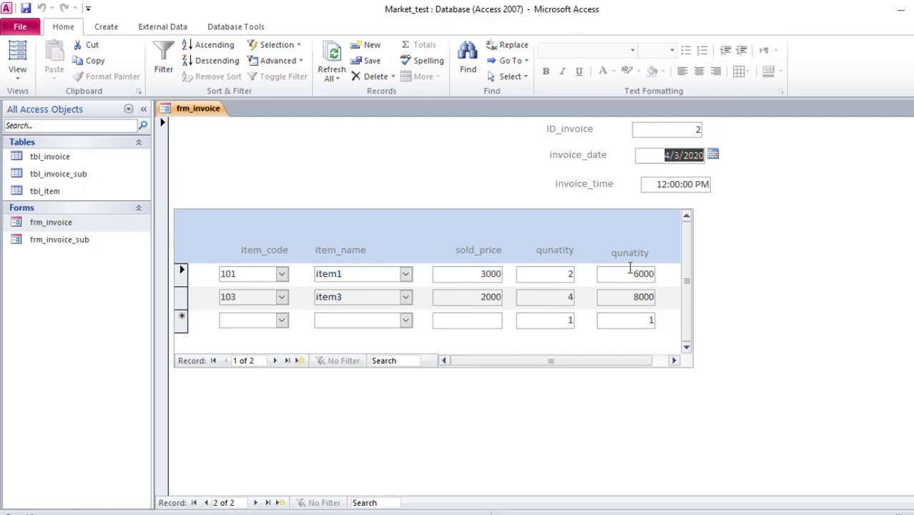
left_click(601, 360)
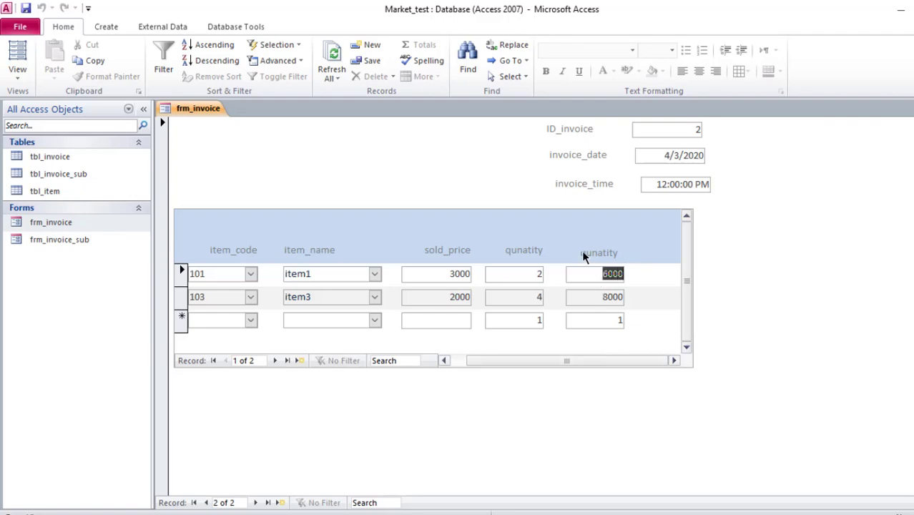
In the design of frm_invoice, change the subform header label above the total text box to total and close the form.
right_click(185, 111)
left_click(239, 209)
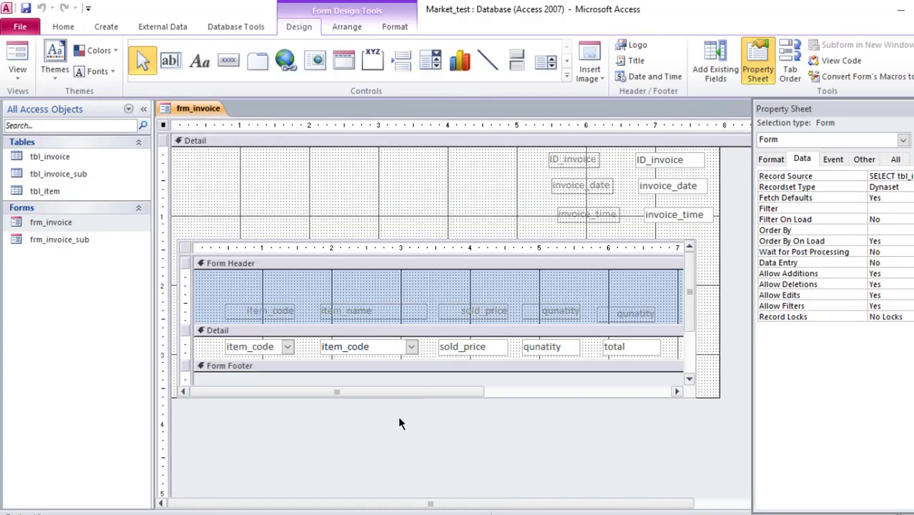
left_click(622, 318)
left_click(625, 315)
left_click(617, 313)
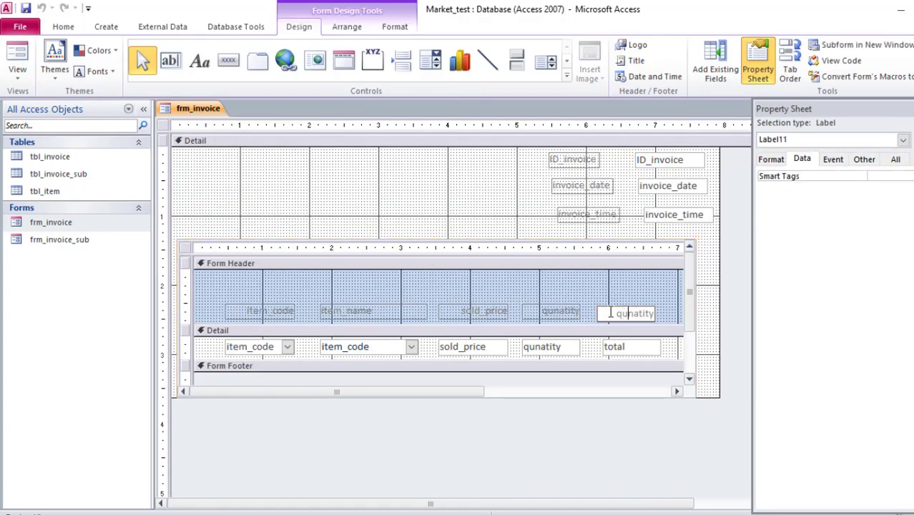
left_click_drag(617, 313, 668, 308)
type("total")
left_click(626, 293)
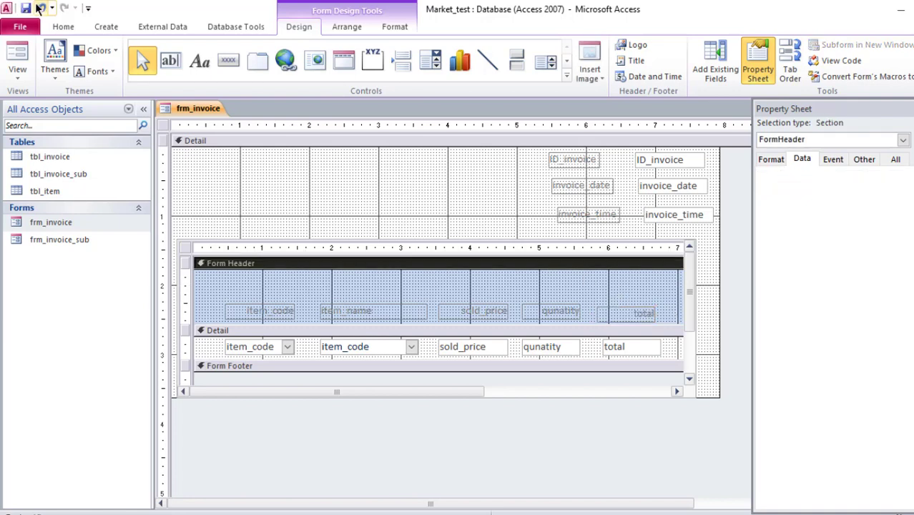
right_click(187, 109)
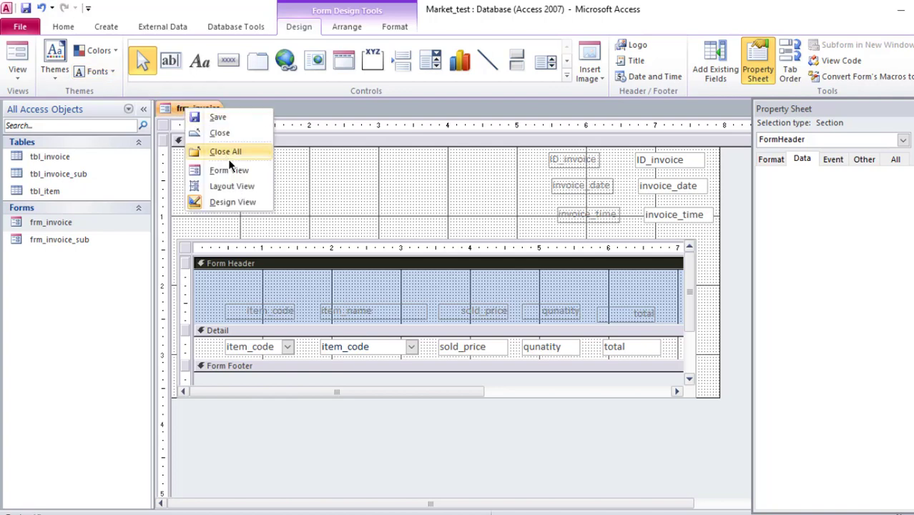
left_click(228, 156)
Examine the tbl_invoice records, expand the related items of both invoices and close the table.
right_click(58, 159)
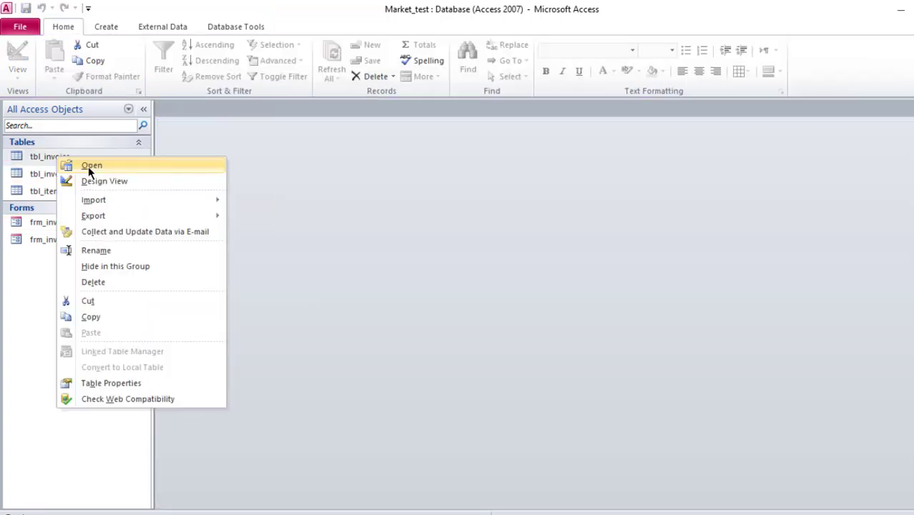
left_click(90, 166)
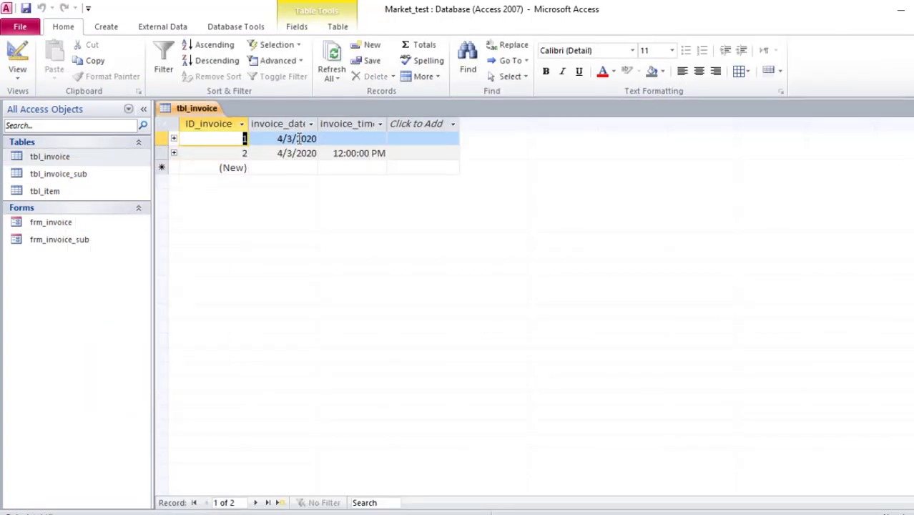
left_click(298, 138)
left_click(293, 153)
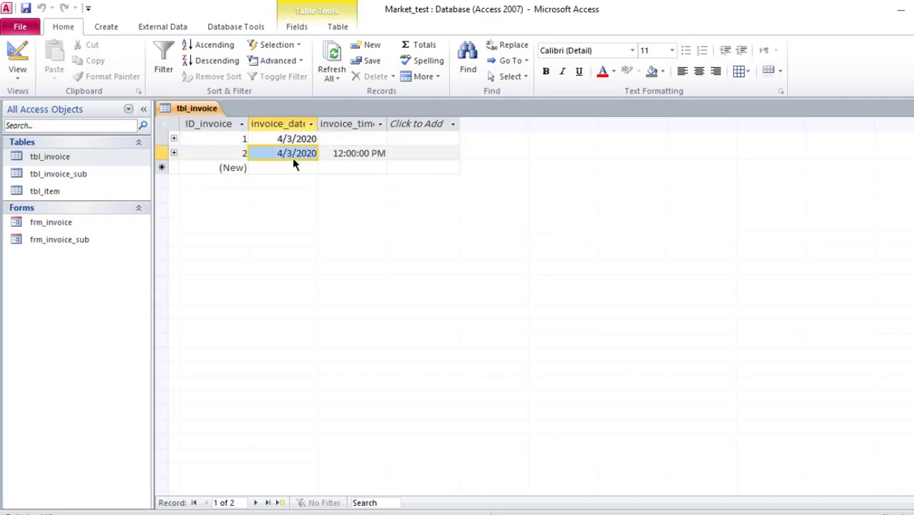
left_click(174, 153)
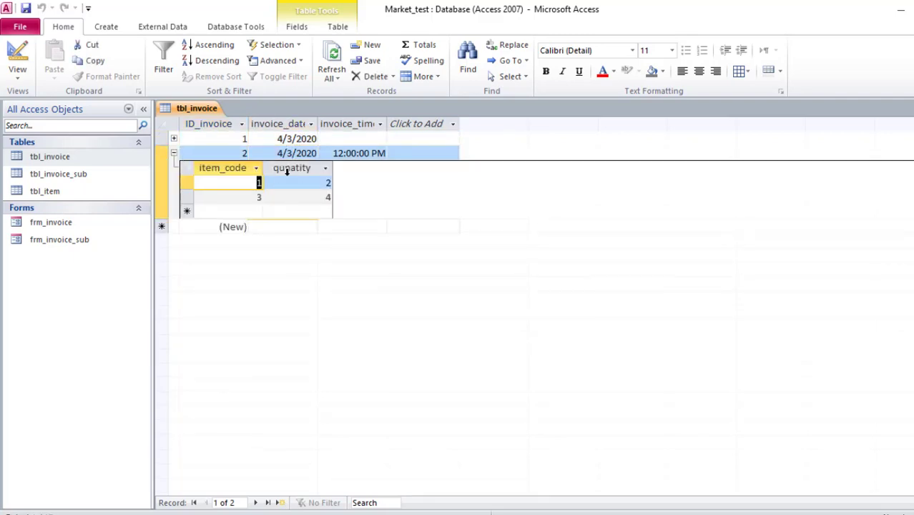
left_click(174, 139)
right_click(210, 111)
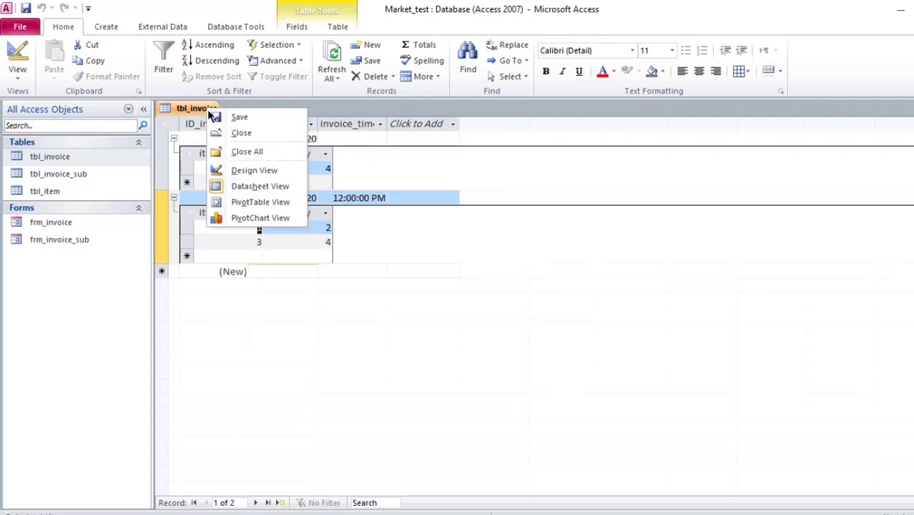
left_click(243, 151)
Open frm_invoice in Form View.
right_click(66, 222)
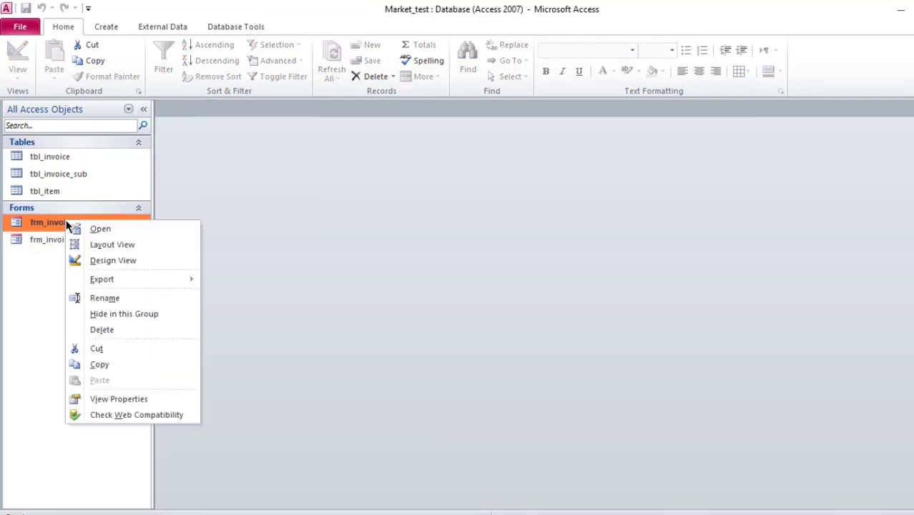
left_click(96, 228)
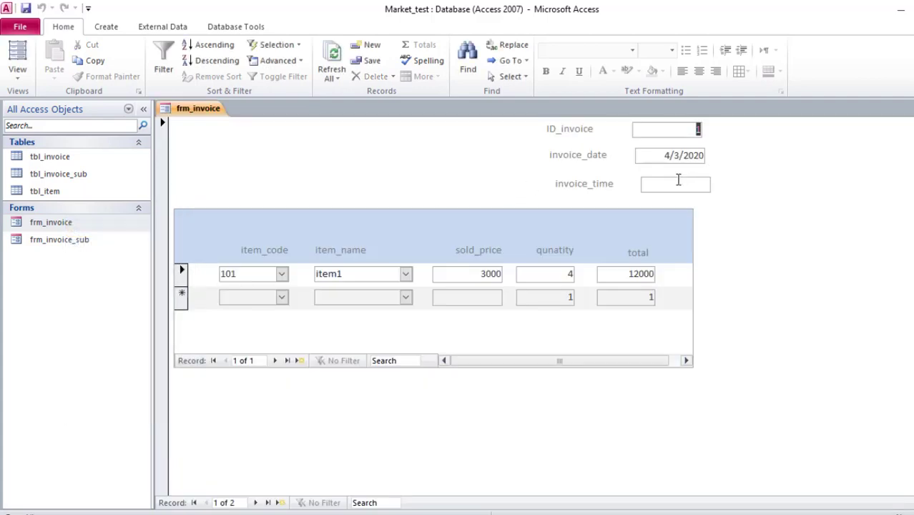